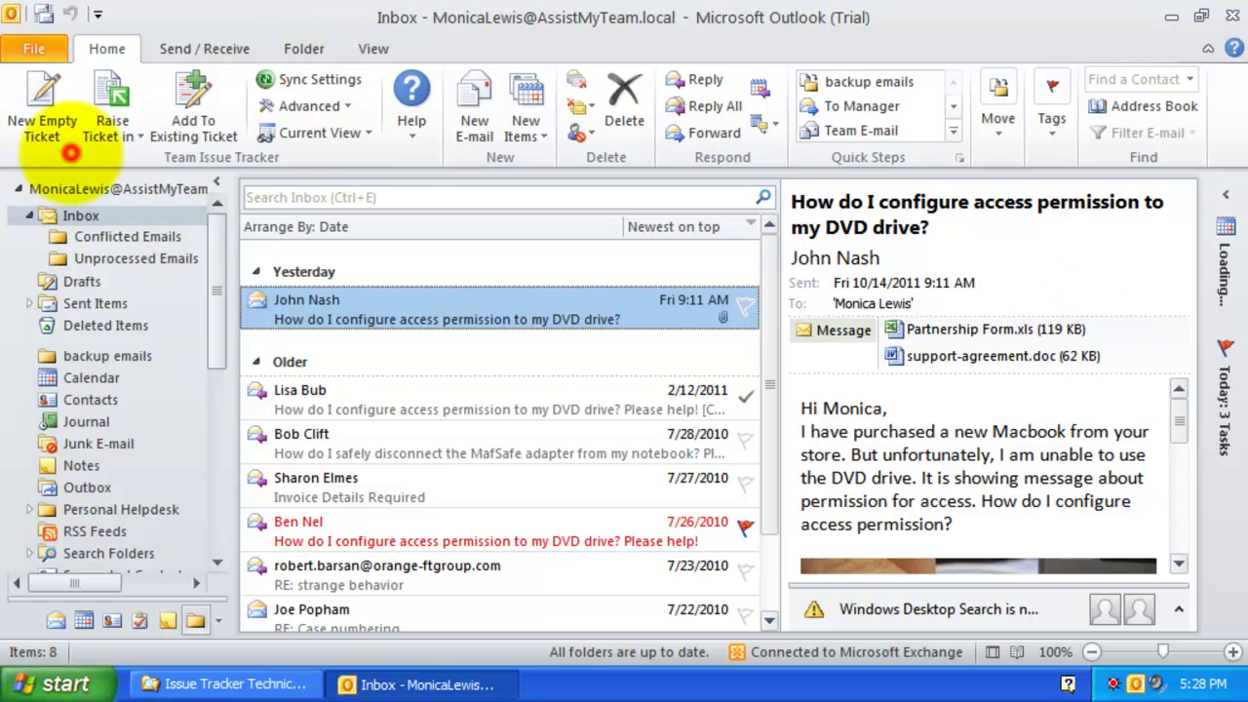
click(109, 136)
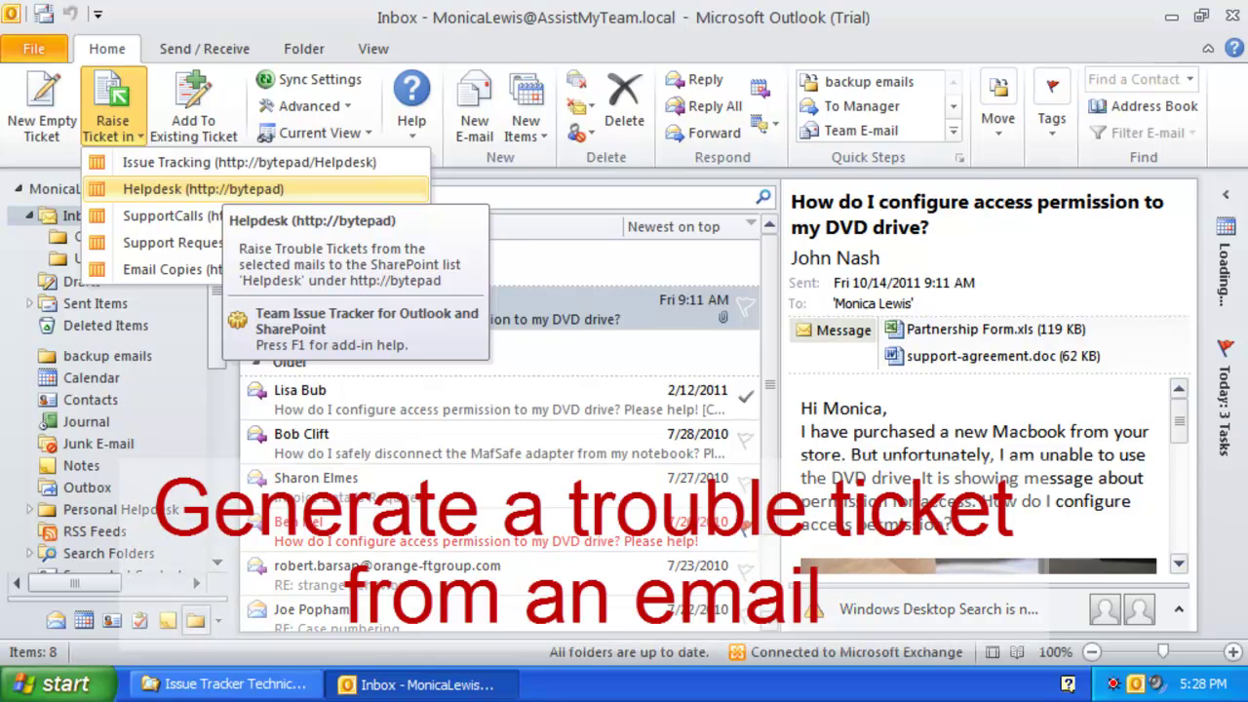
click(549, 317)
click(112, 124)
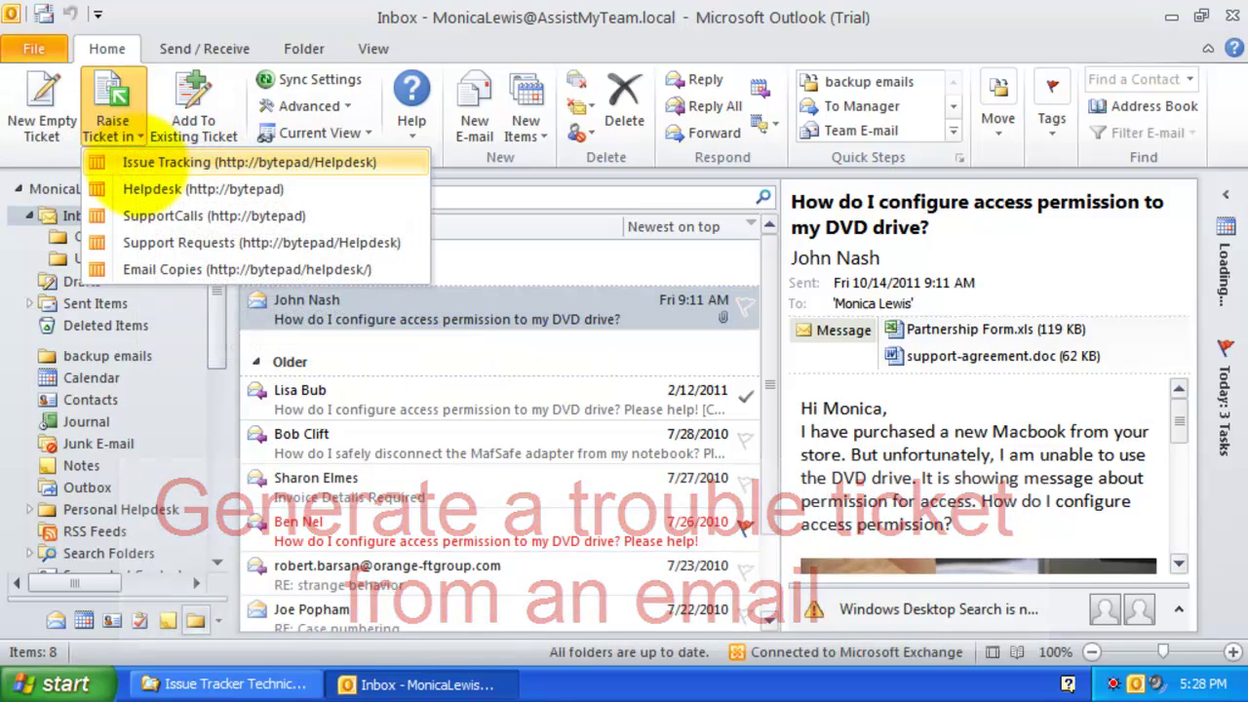
click(137, 163)
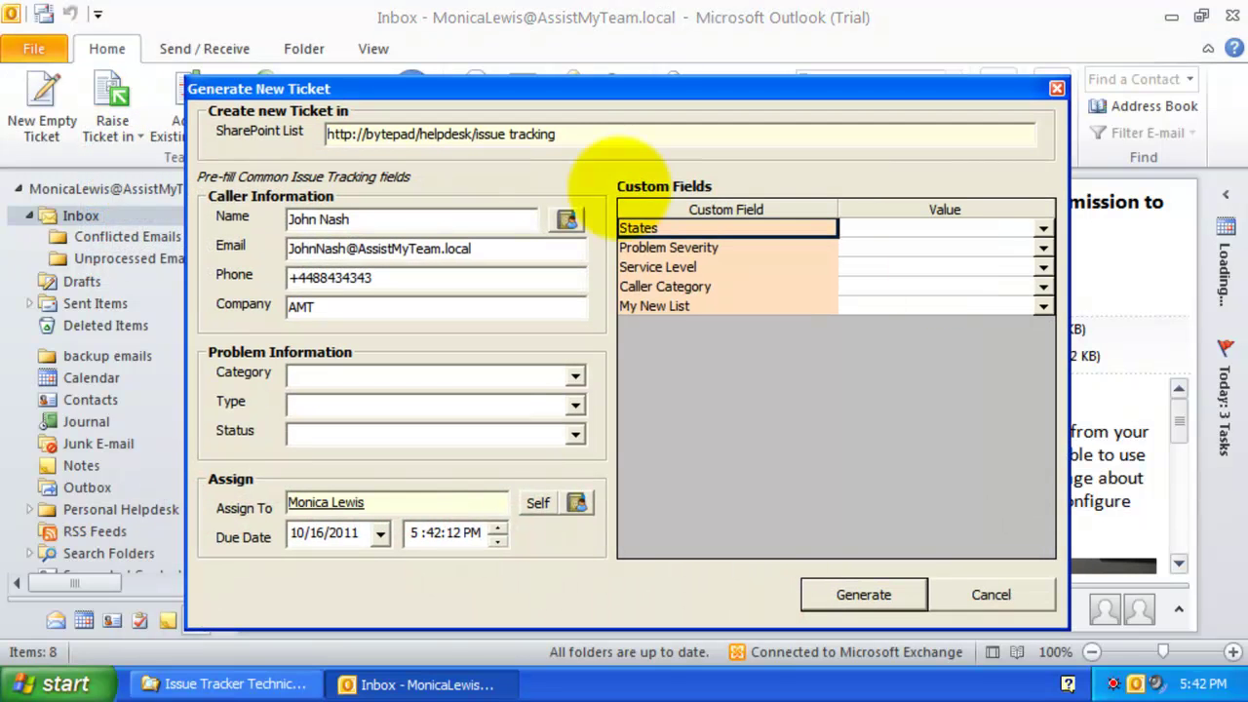
drag(575, 138, 327, 137)
click(595, 134)
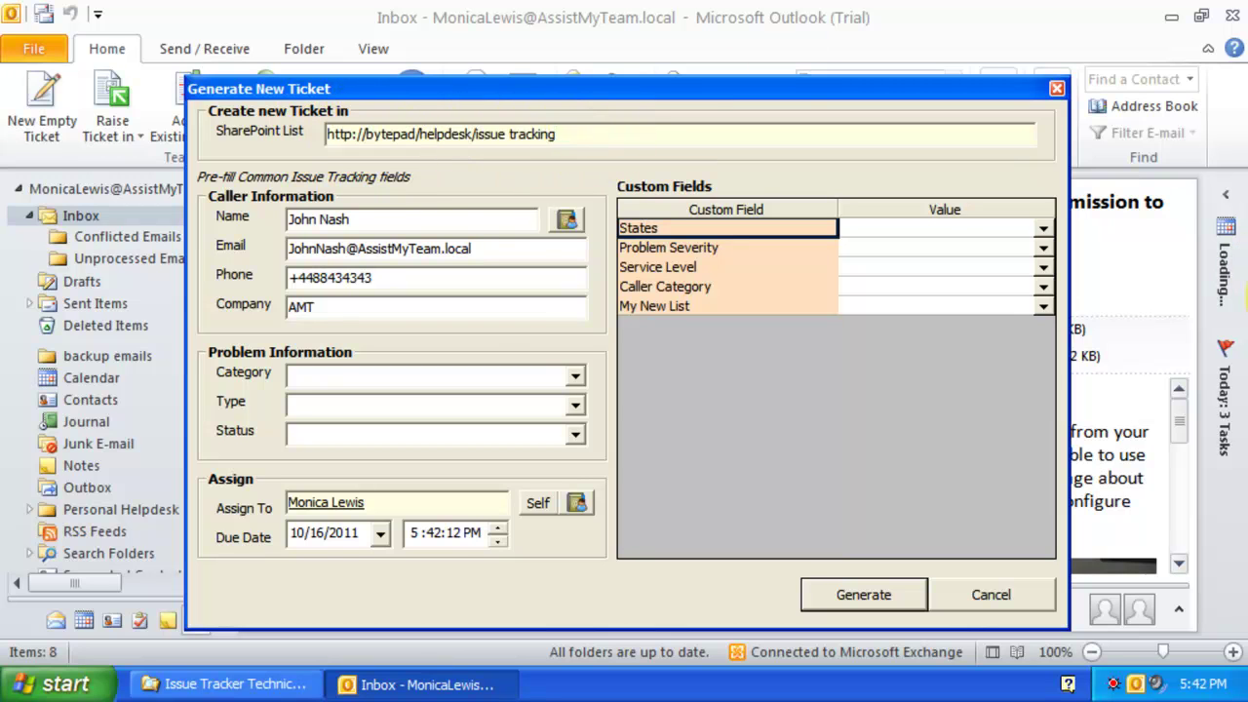
drag(483, 223, 308, 219)
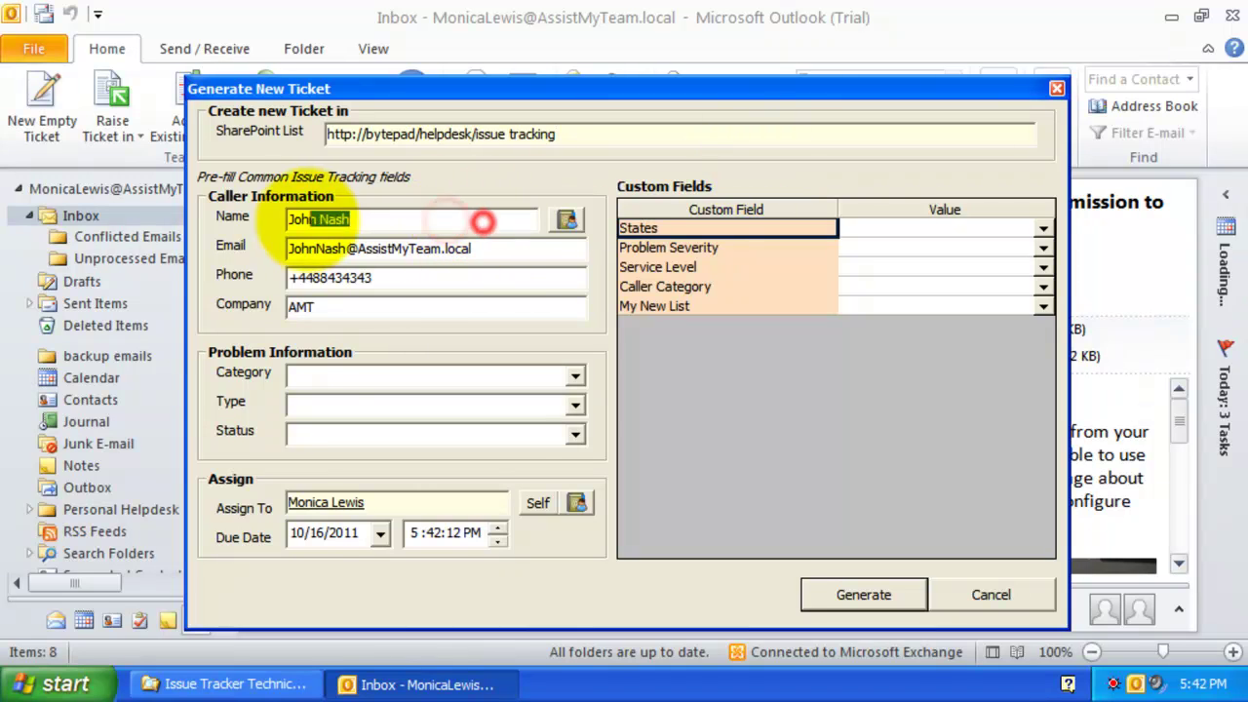
drag(485, 250, 292, 249)
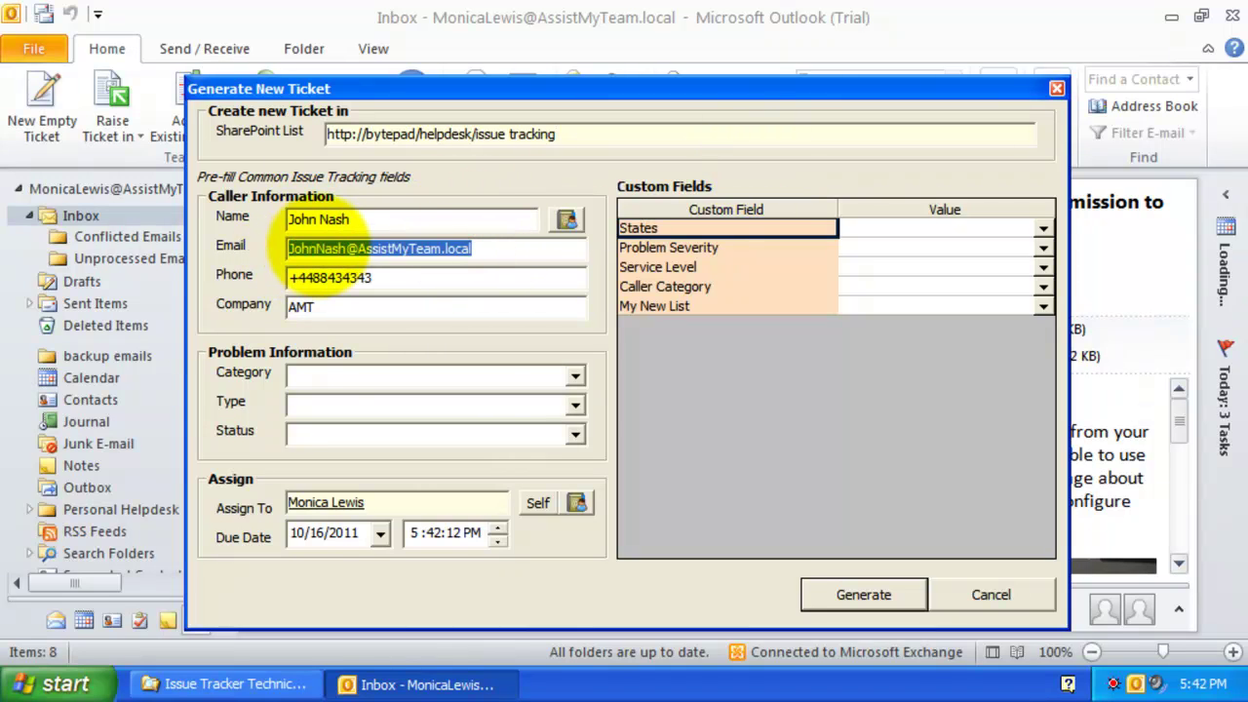
click(390, 225)
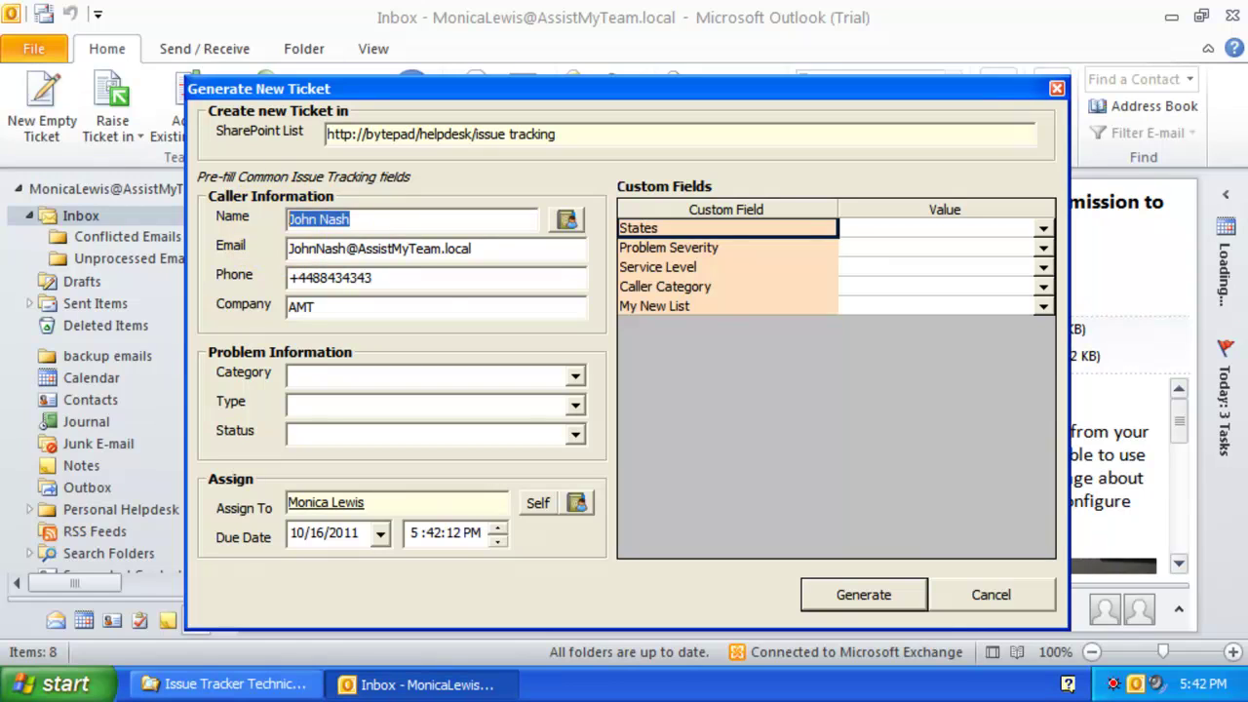
click(402, 281)
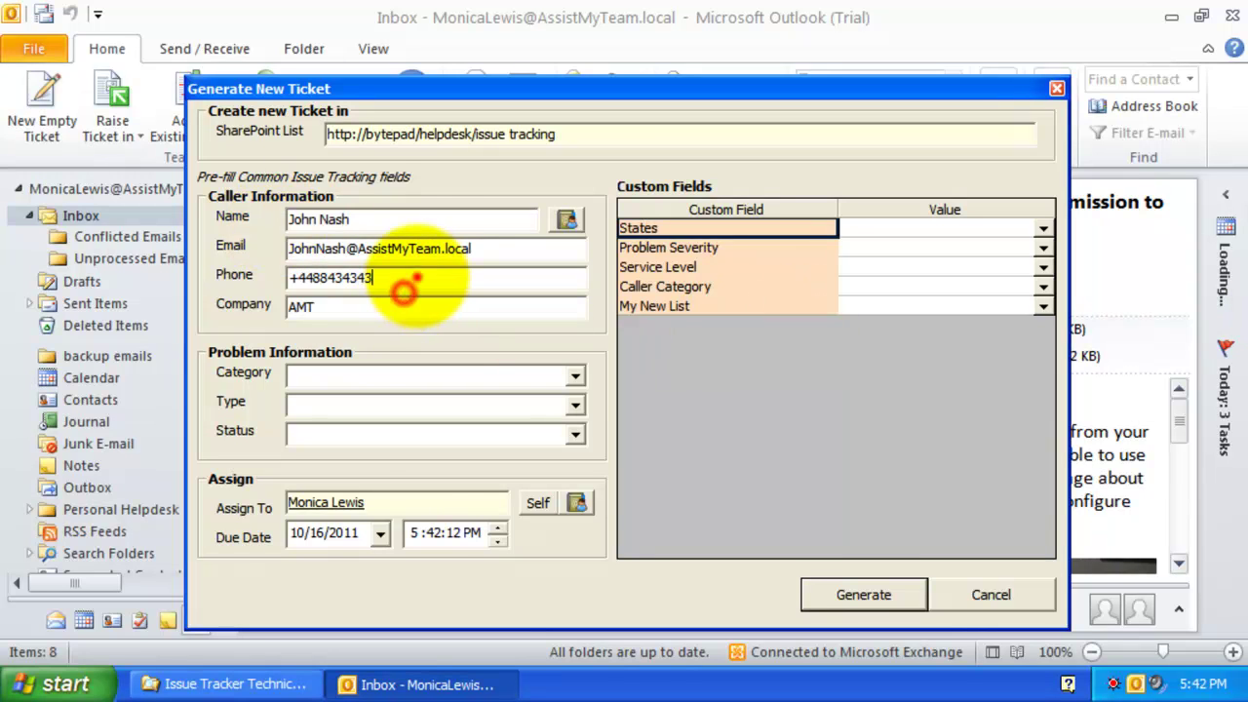
click(351, 308)
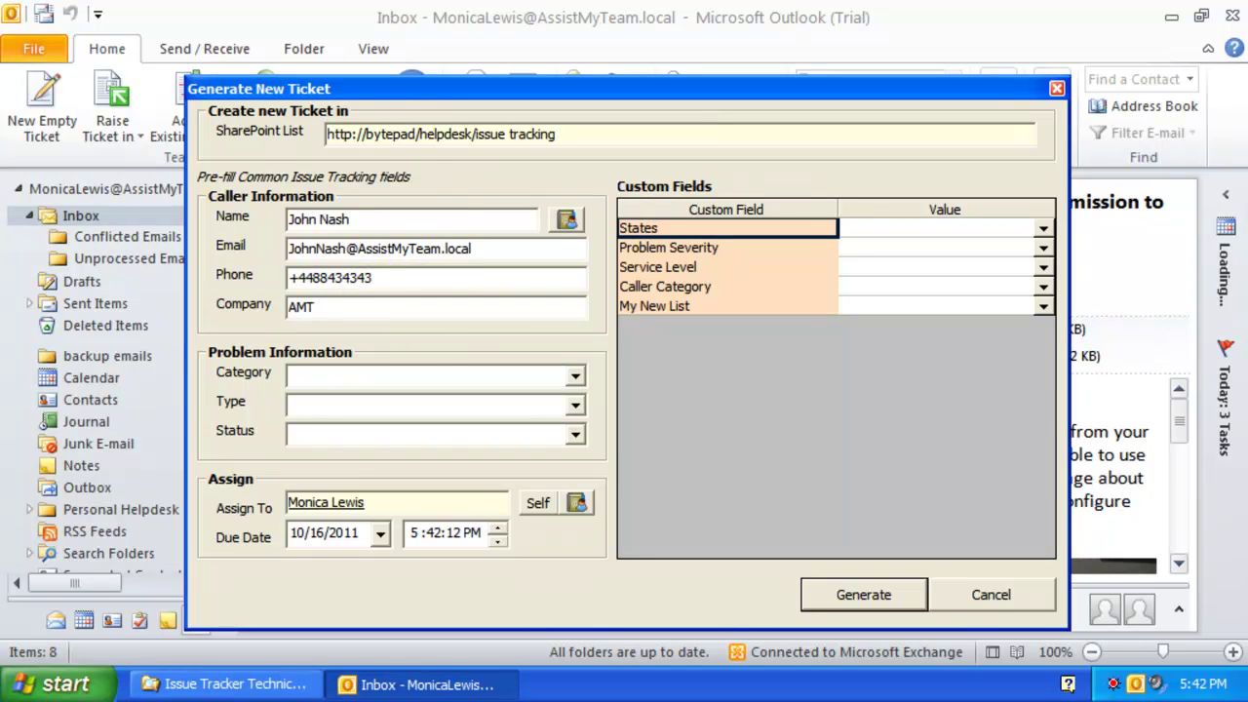
Step: Set the ticket's category to Software, type to Office 2008 and status to Processing
click(454, 380)
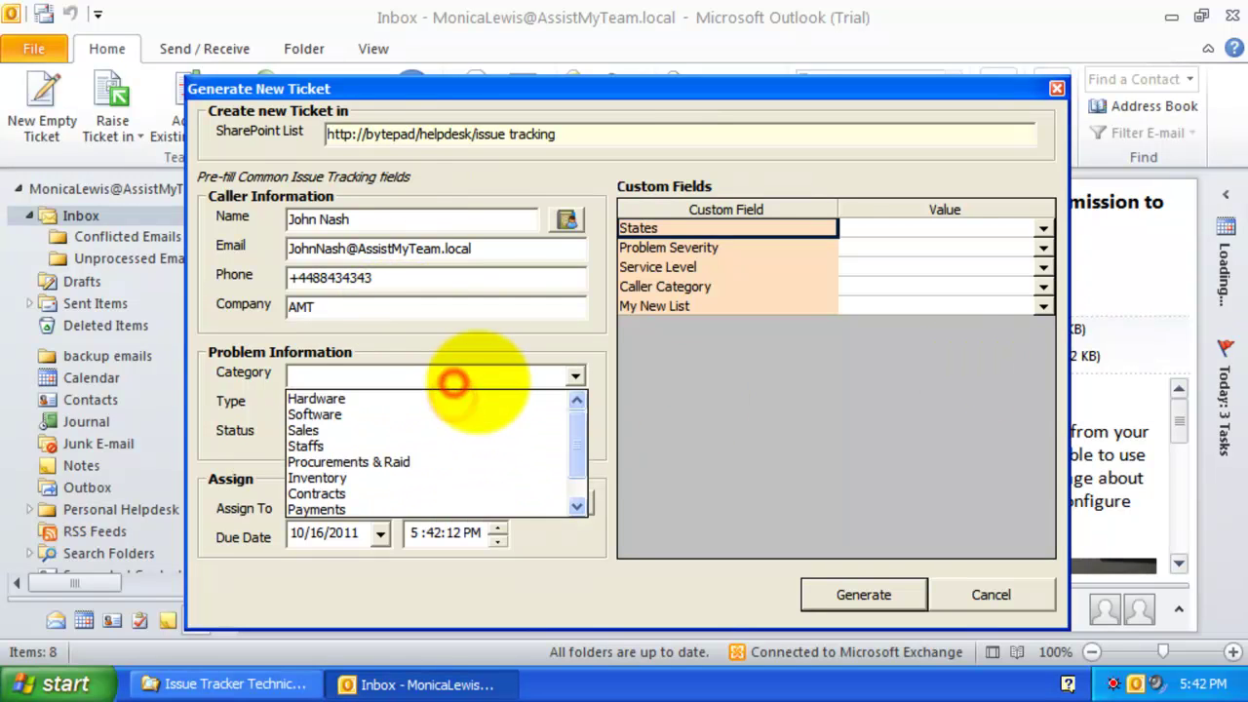
click(479, 381)
click(546, 378)
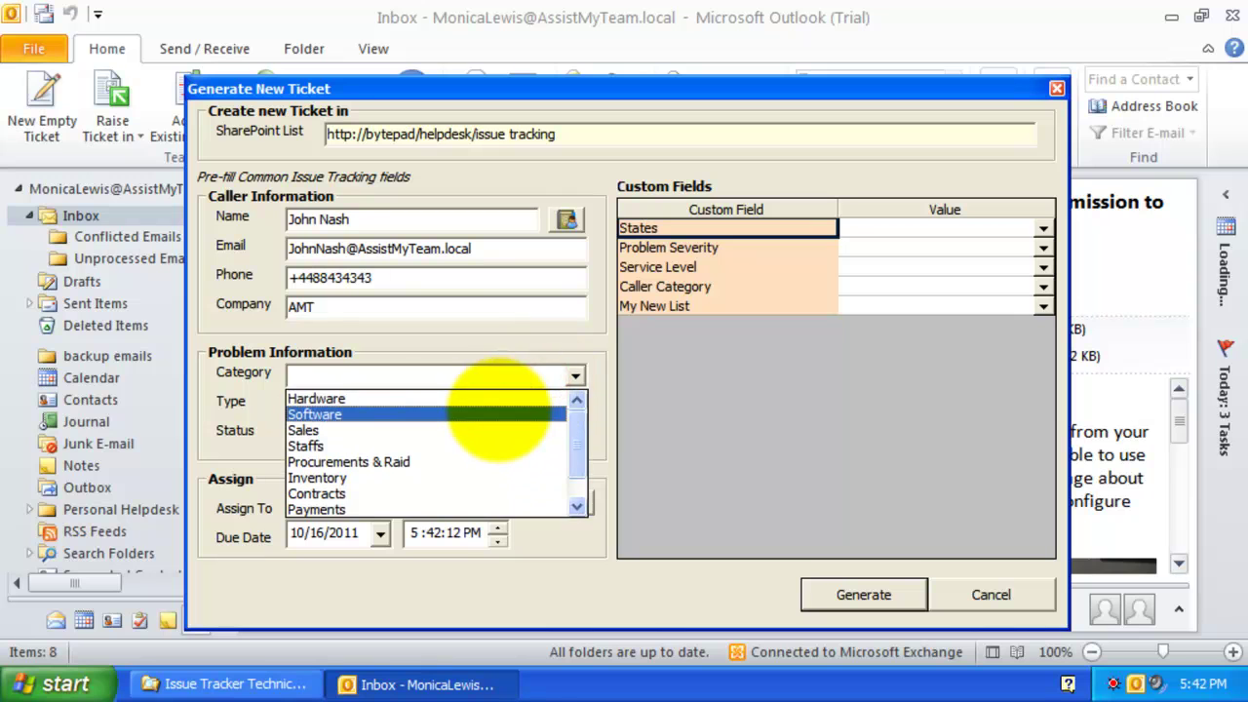
click(499, 411)
click(551, 405)
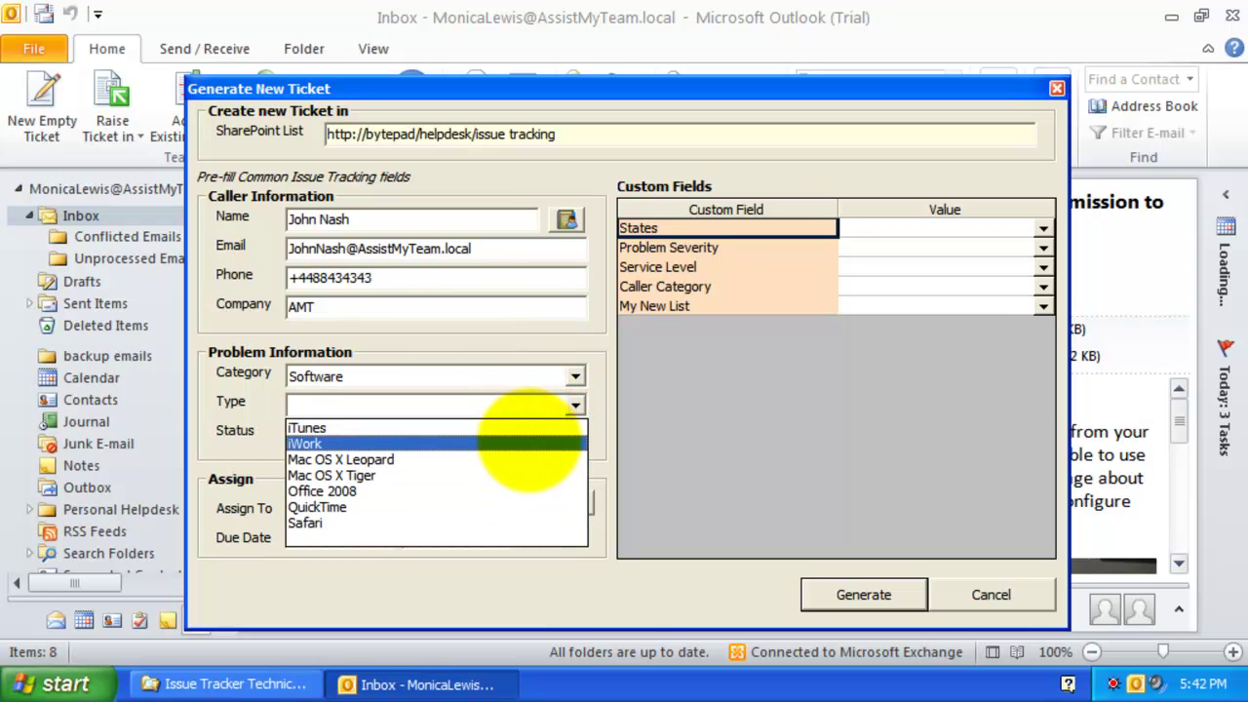
click(524, 490)
click(572, 432)
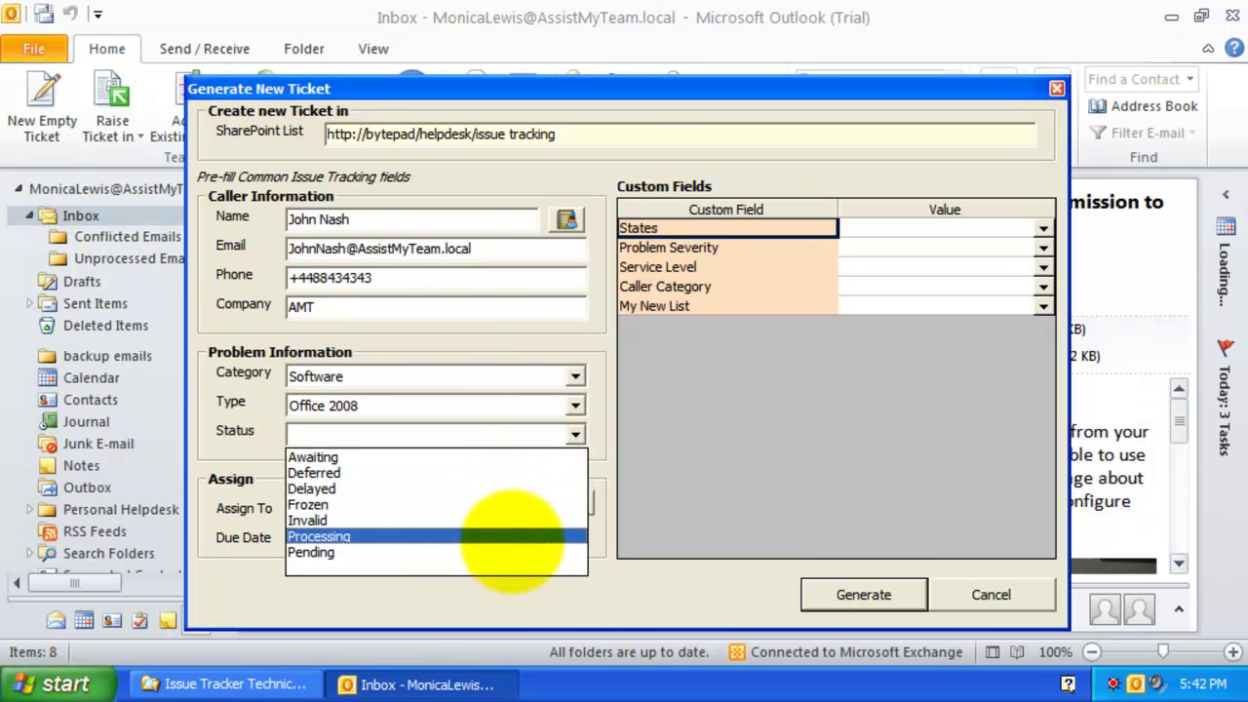
click(511, 537)
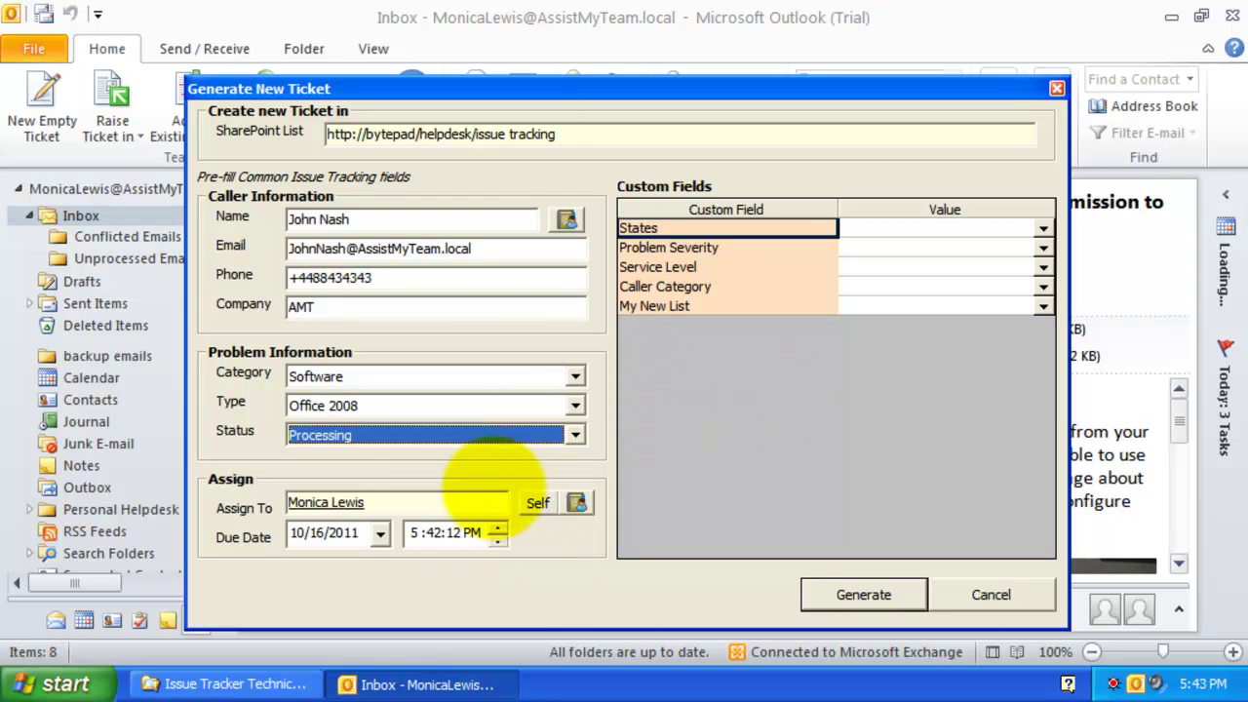
click(467, 502)
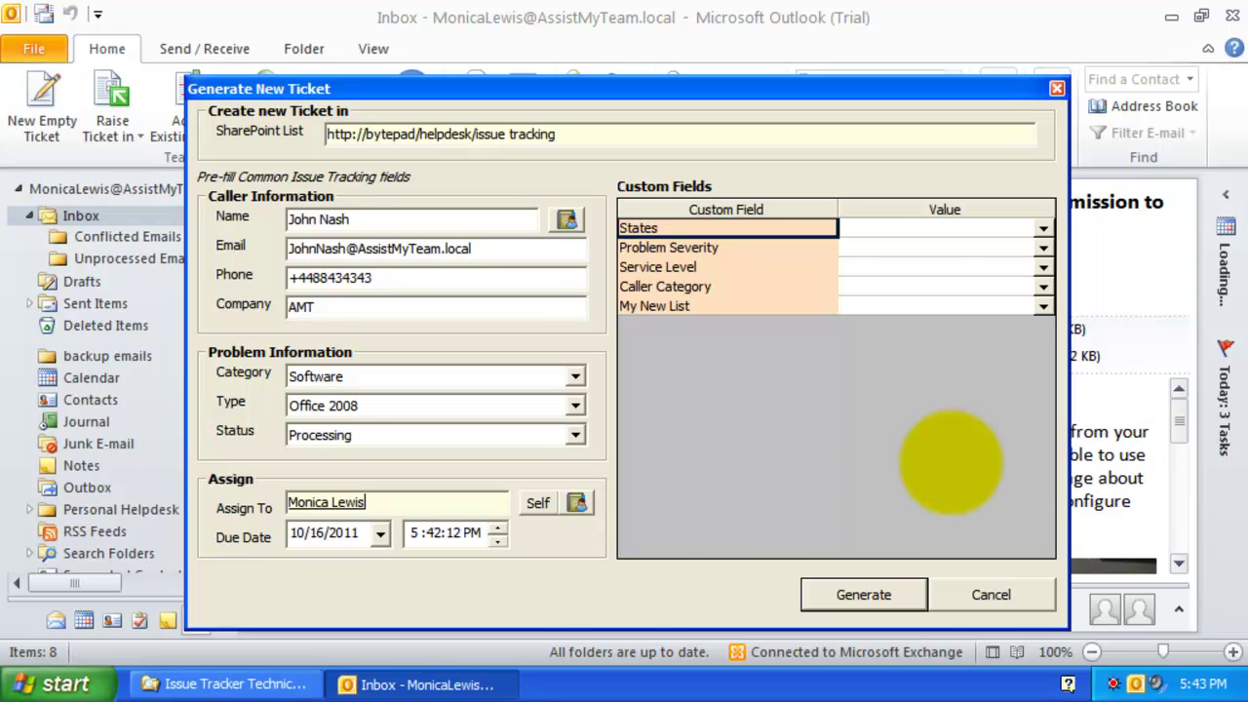
click(565, 542)
Step: Browse the address book for an assignee, then cancel to keep the current assignee
click(577, 503)
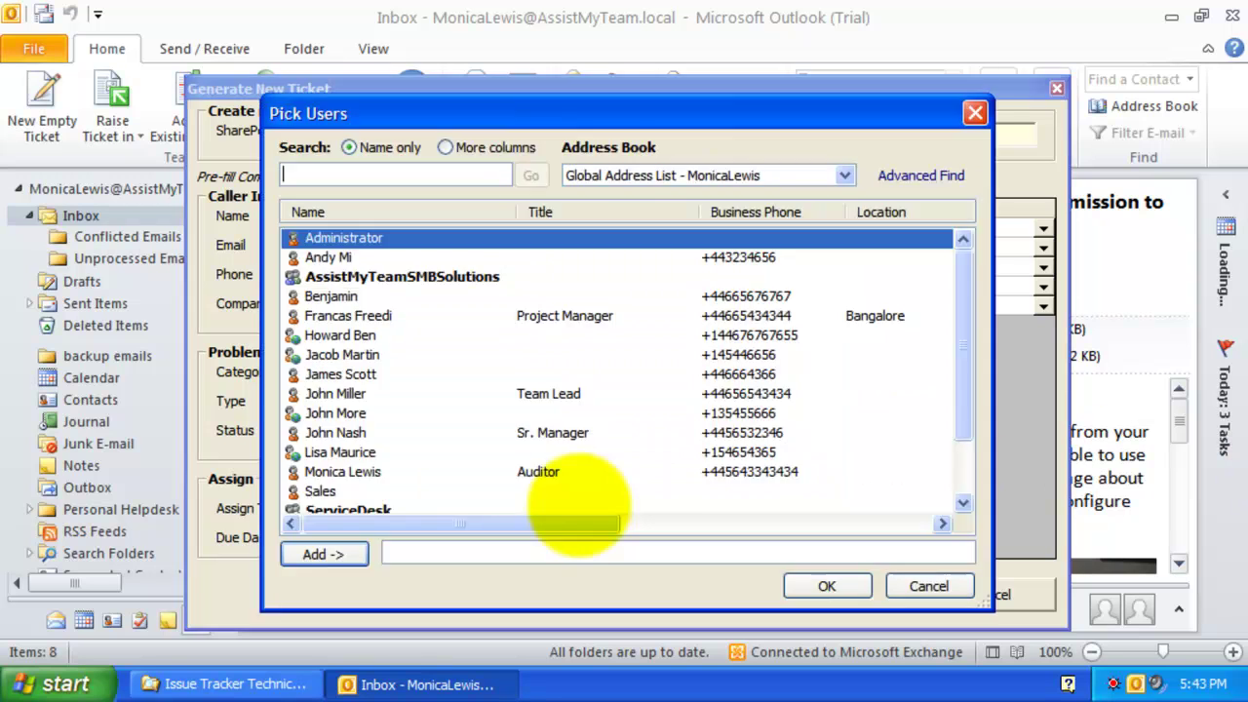
drag(632, 113, 647, 105)
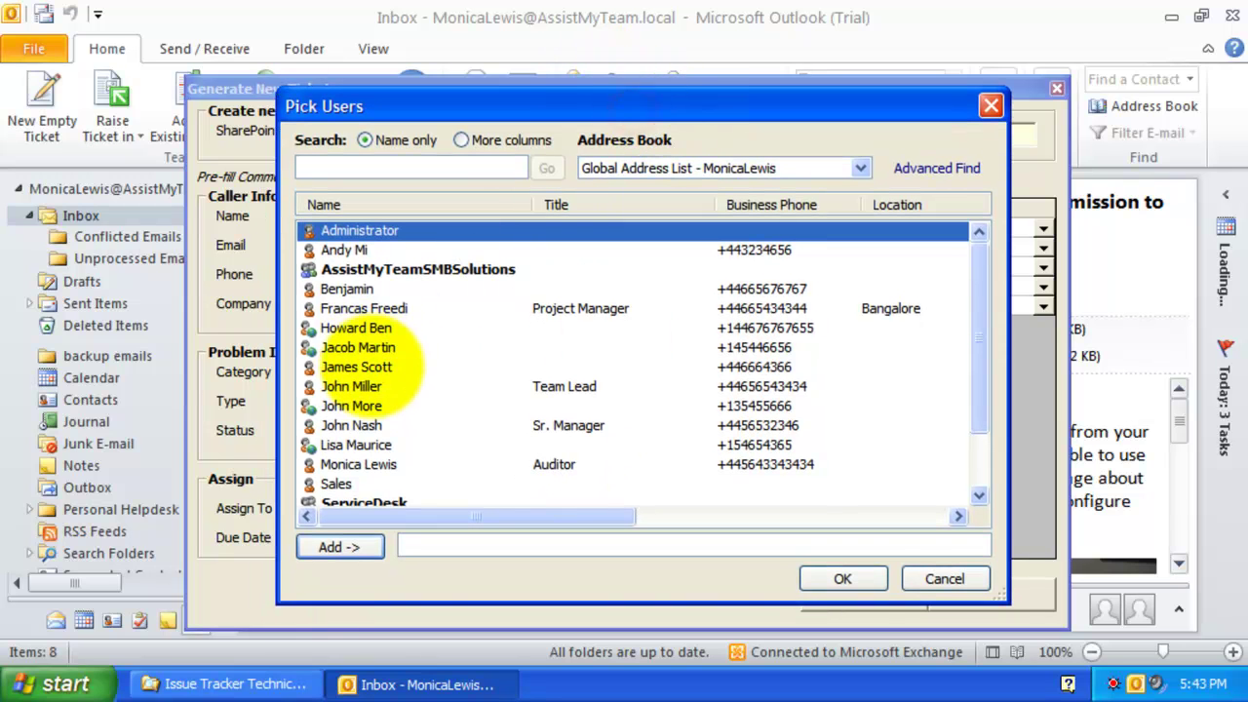
click(384, 367)
click(341, 547)
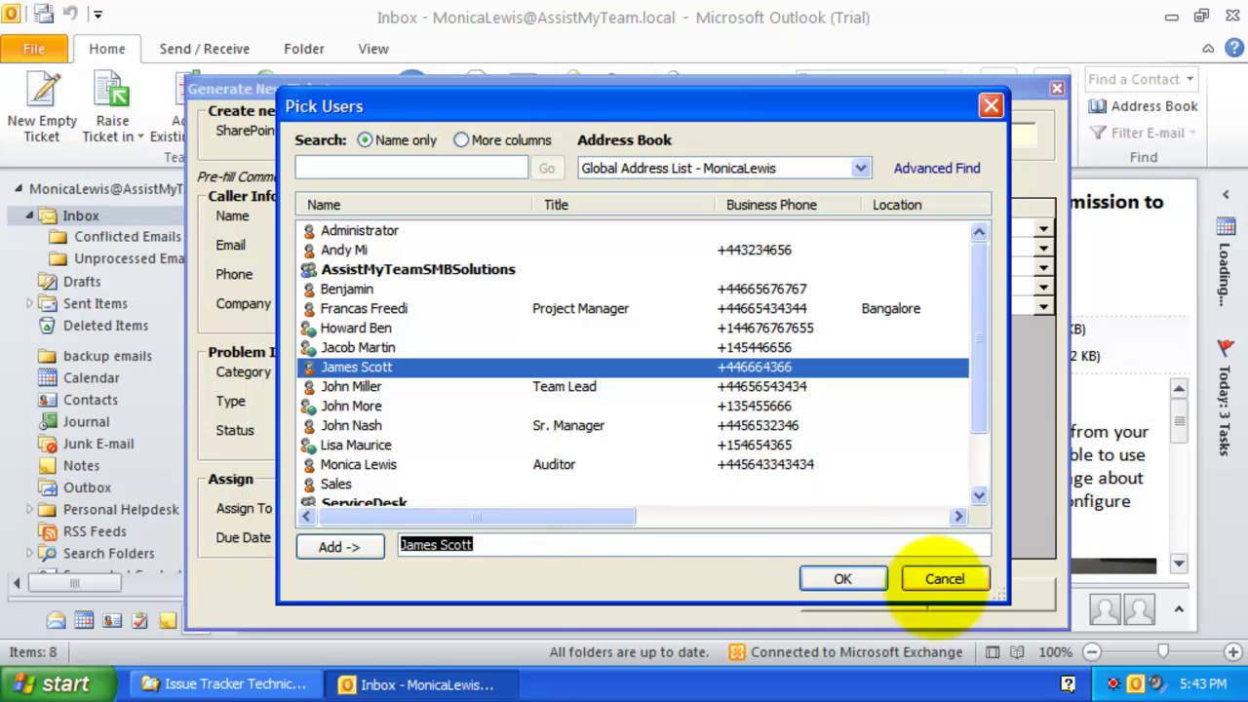
click(943, 578)
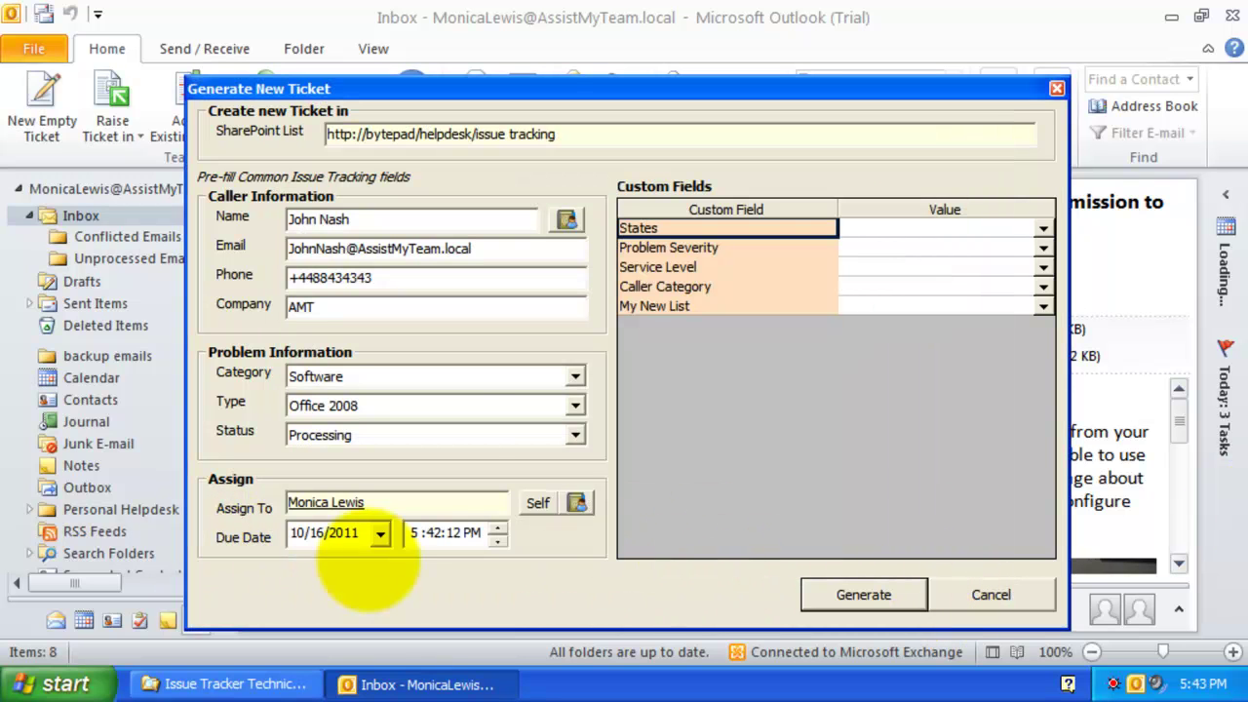
Step: Set the ticket's due date to 10/17/2011 from the calendar
click(380, 532)
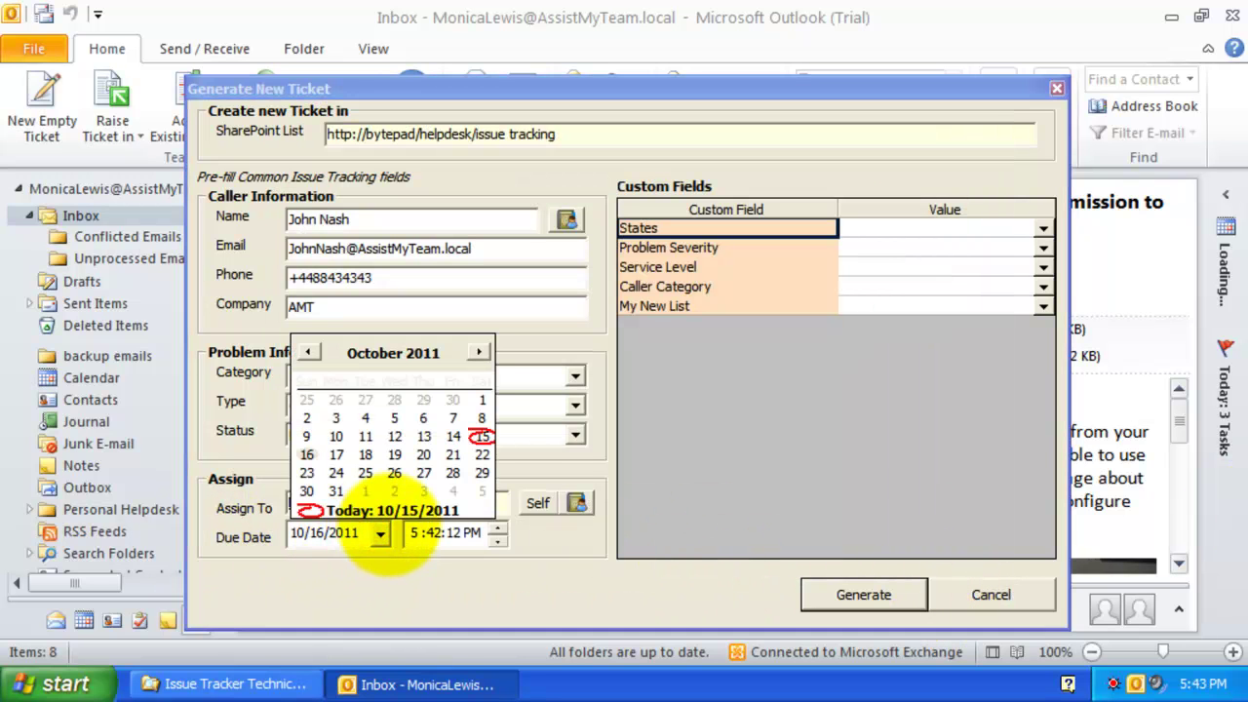
click(335, 455)
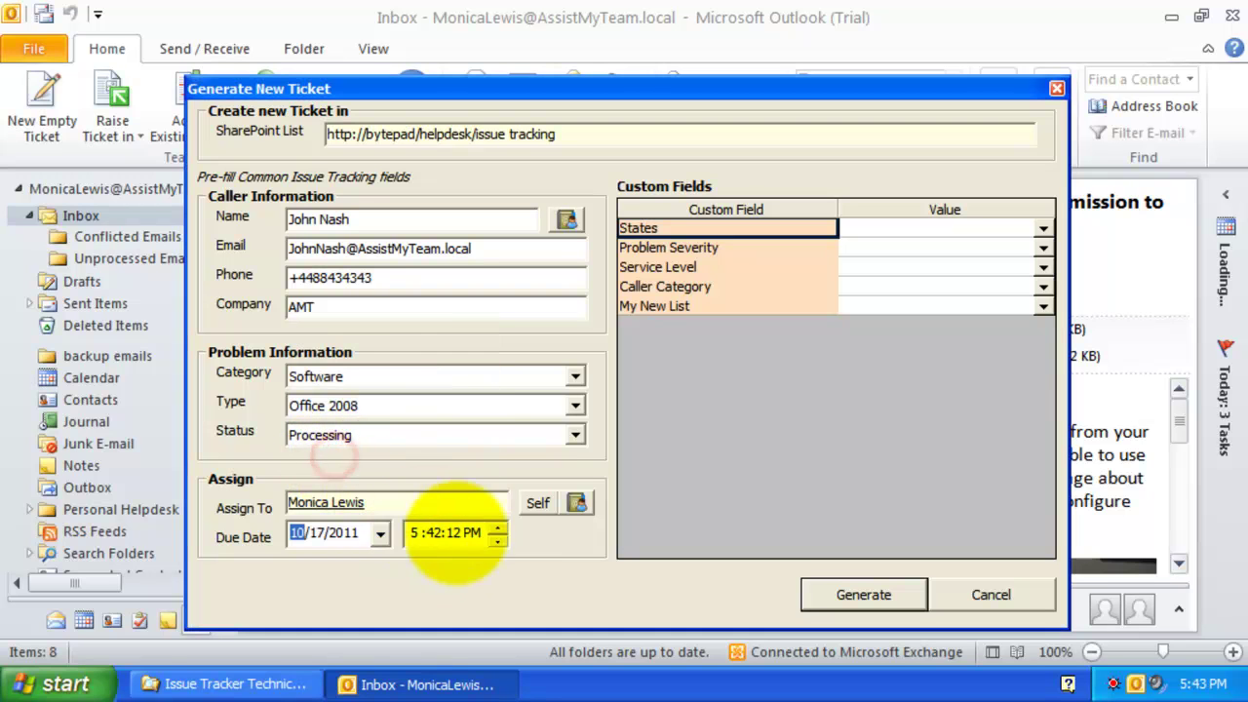
click(432, 532)
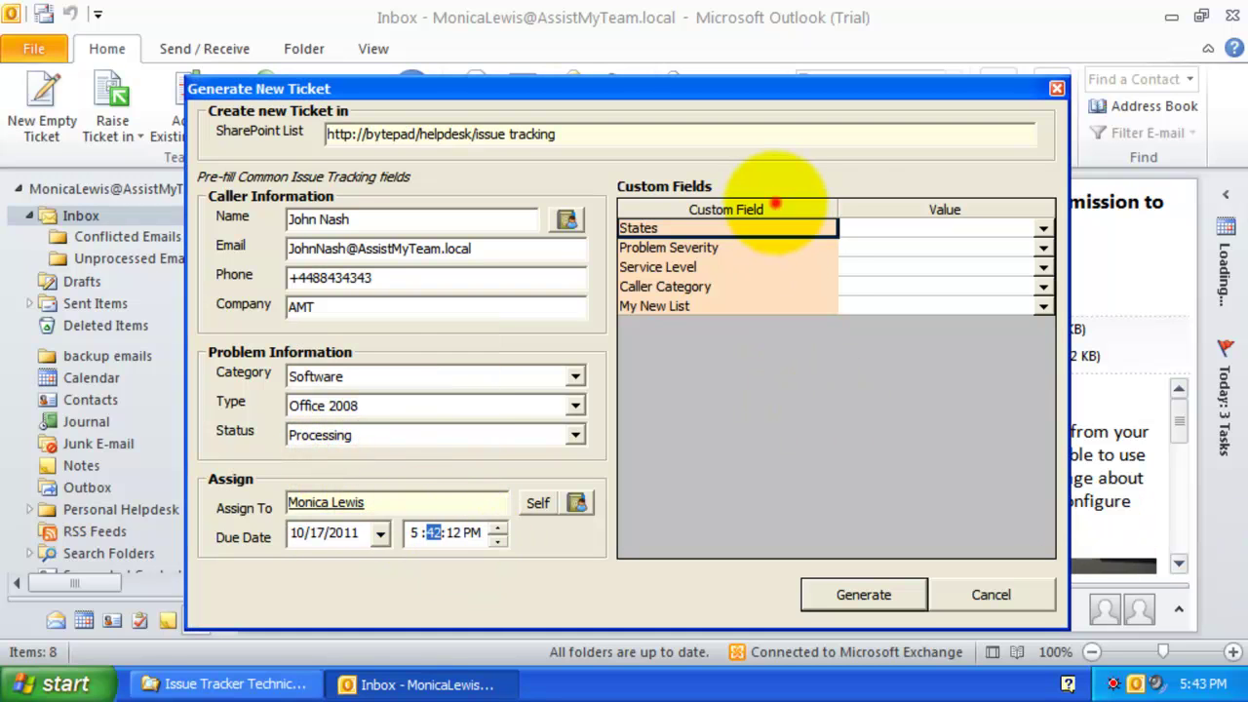
Step: Set States MA, Severity Moderate, SLA 3, Level 2 Customers and Value 2, then generate the ticket
drag(788, 228, 756, 308)
click(746, 230)
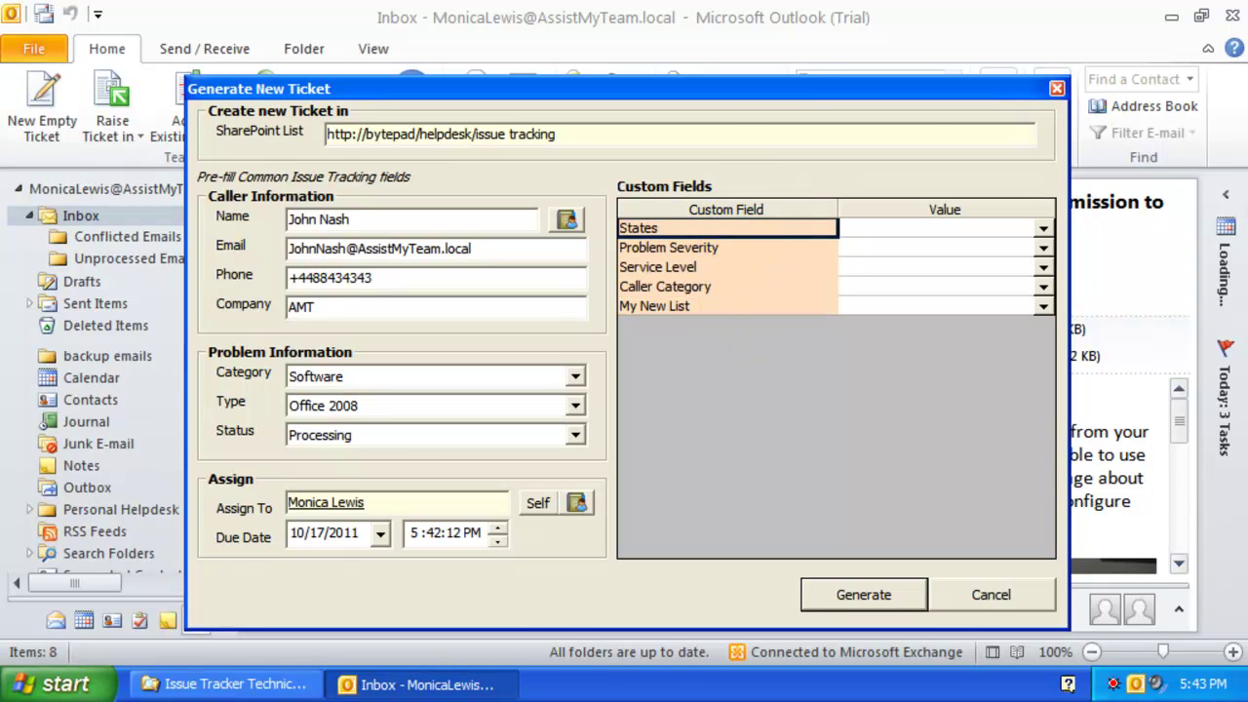
click(1043, 228)
click(975, 261)
click(1042, 247)
click(978, 272)
click(1043, 267)
click(975, 318)
click(1043, 287)
click(975, 324)
click(1042, 306)
click(960, 338)
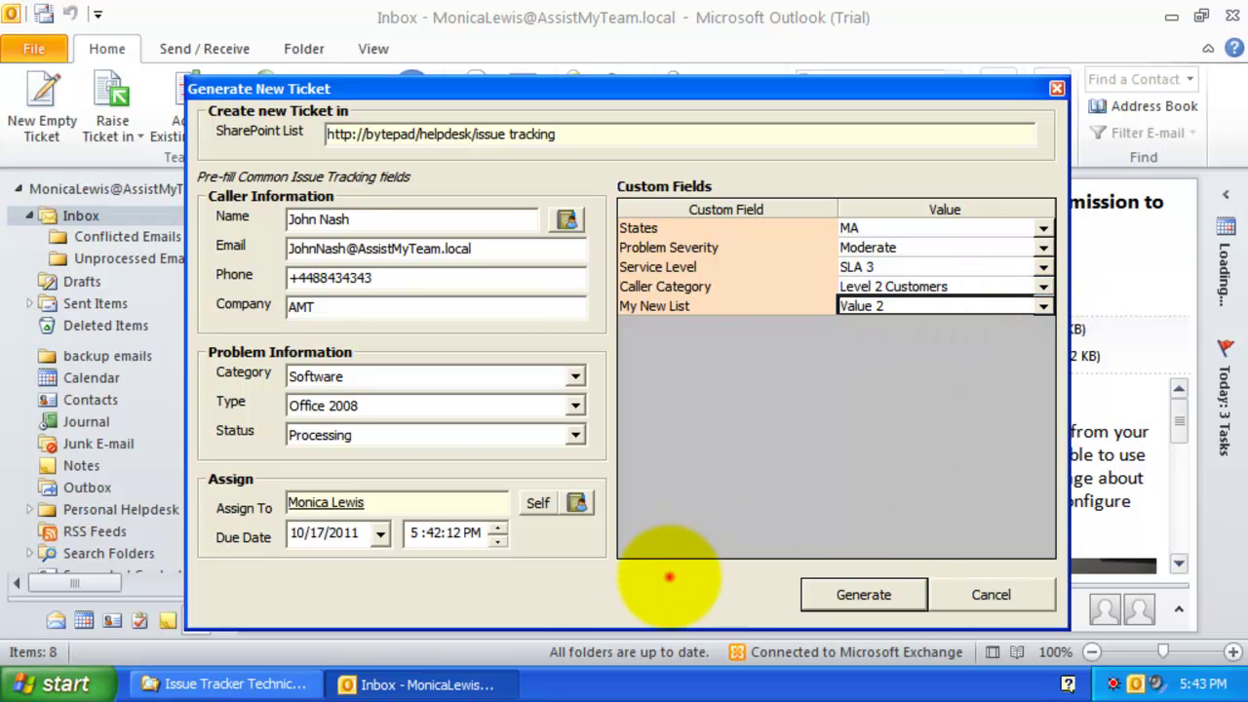
click(853, 595)
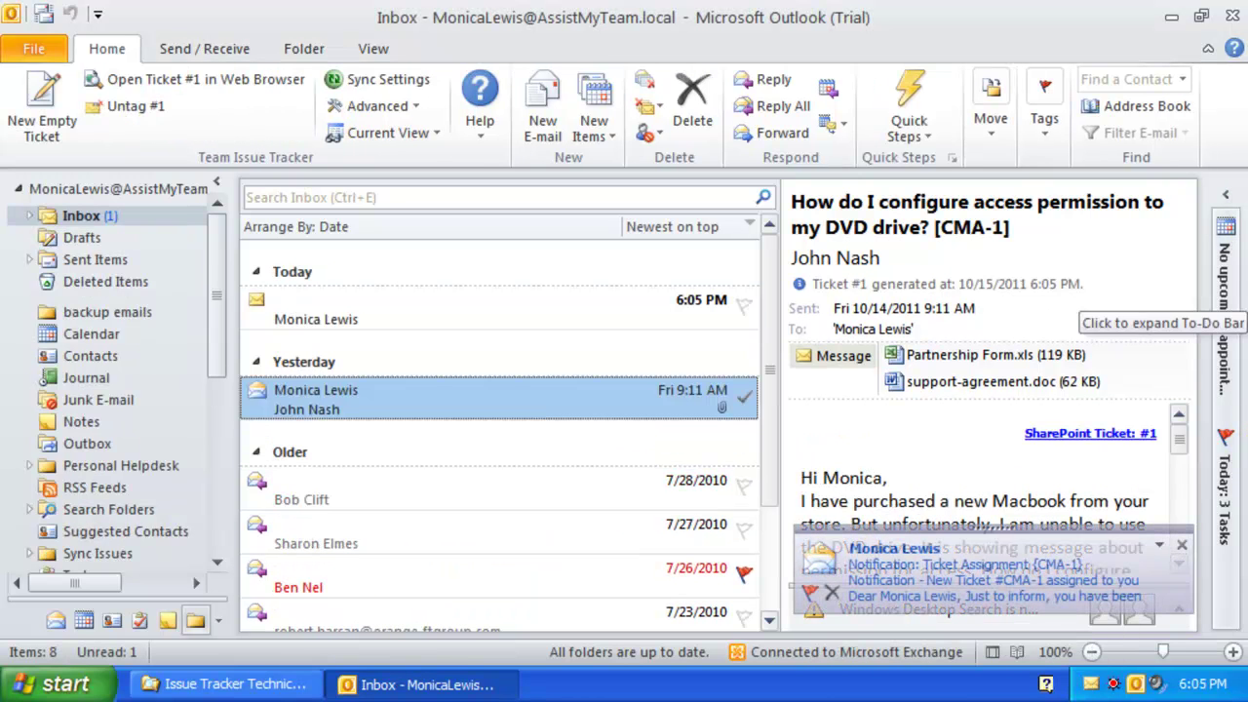
Step: Follow the email's 'SharePoint Ticket: #1' link to open the ticket in Internet Explorer
click(1113, 432)
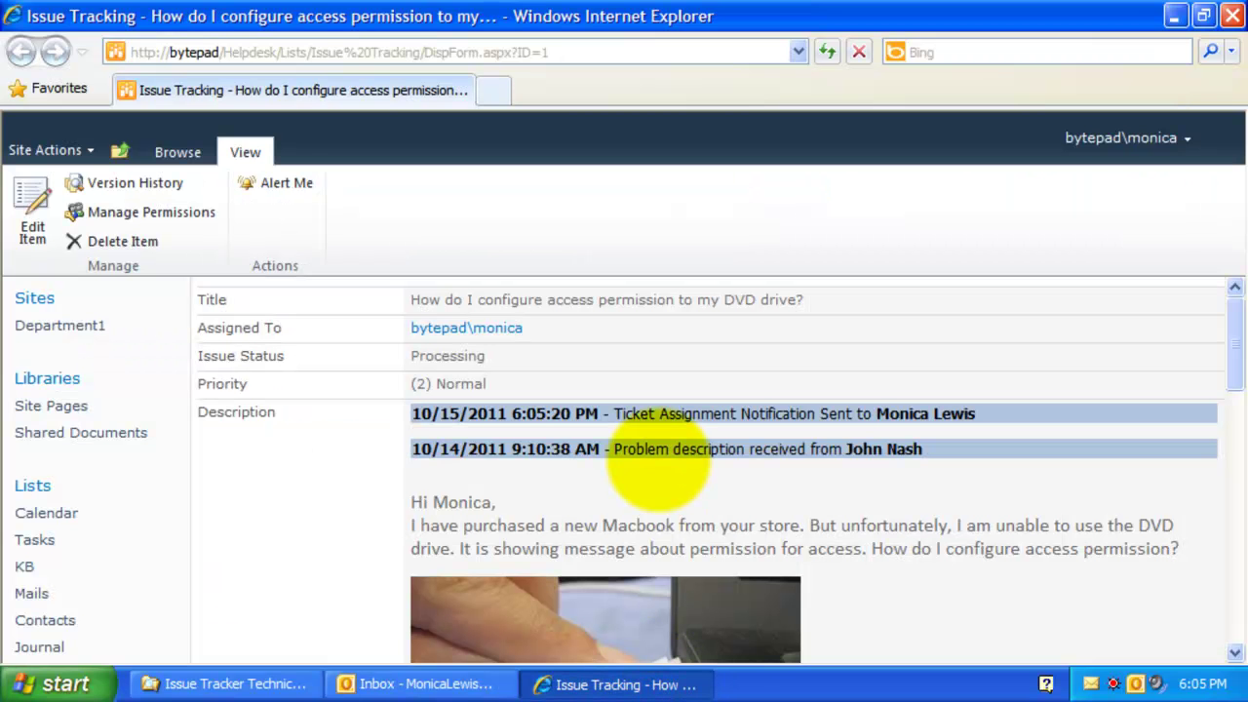
Step: Scroll through ticket #1's caller details and attachments, highlighting the caller information
click(666, 463)
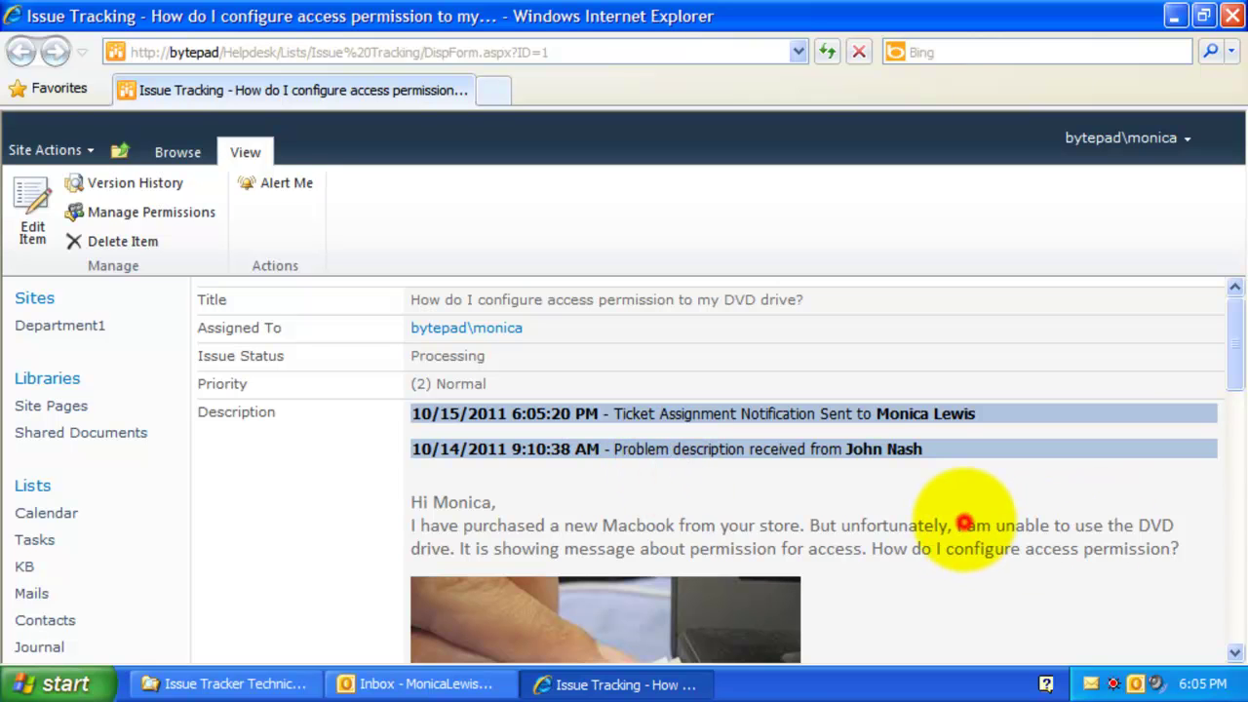
scroll(962, 518, down, 5)
scroll(963, 518, down, 3)
drag(408, 462, 446, 501)
scroll(585, 507, down, 4)
click(468, 585)
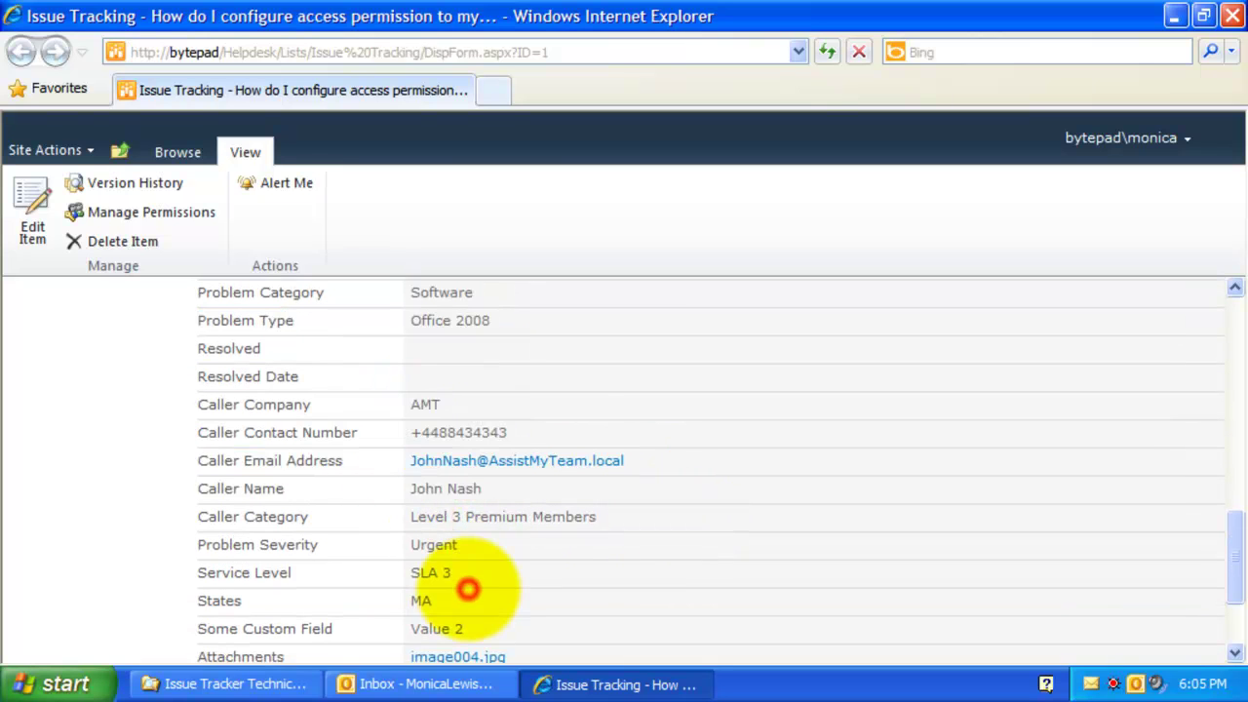
scroll(458, 595, down, 3)
click(515, 423)
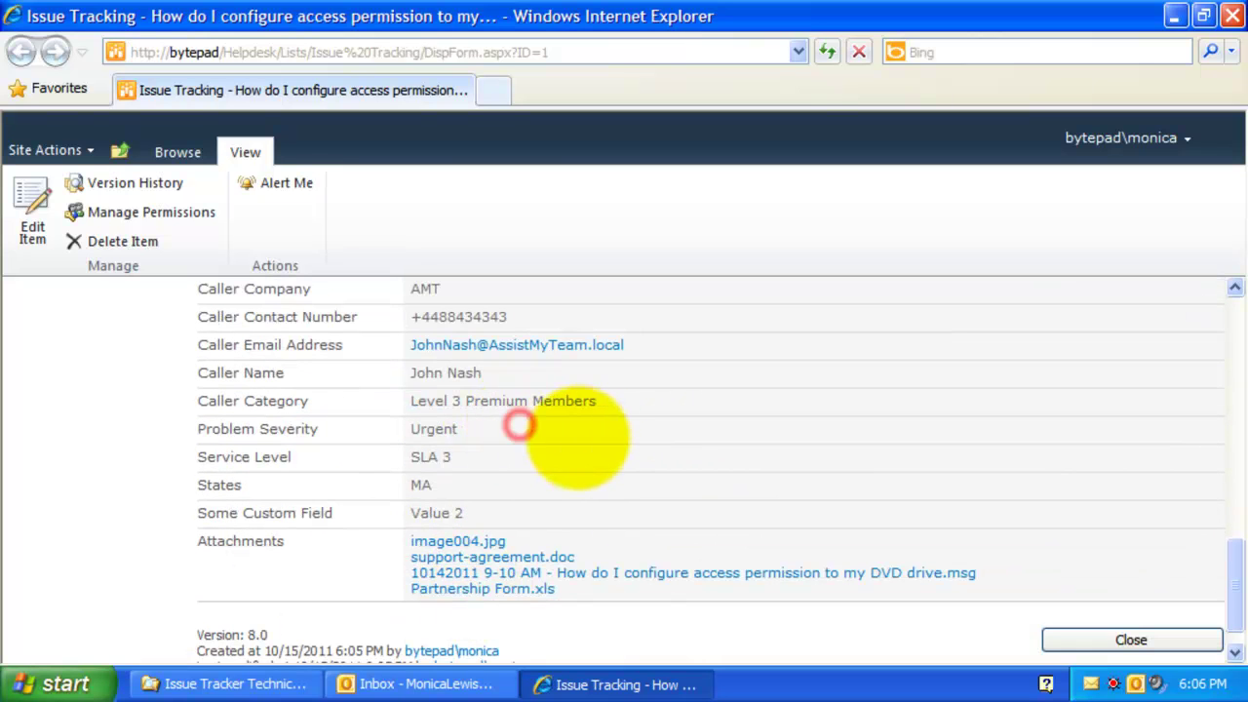
click(670, 480)
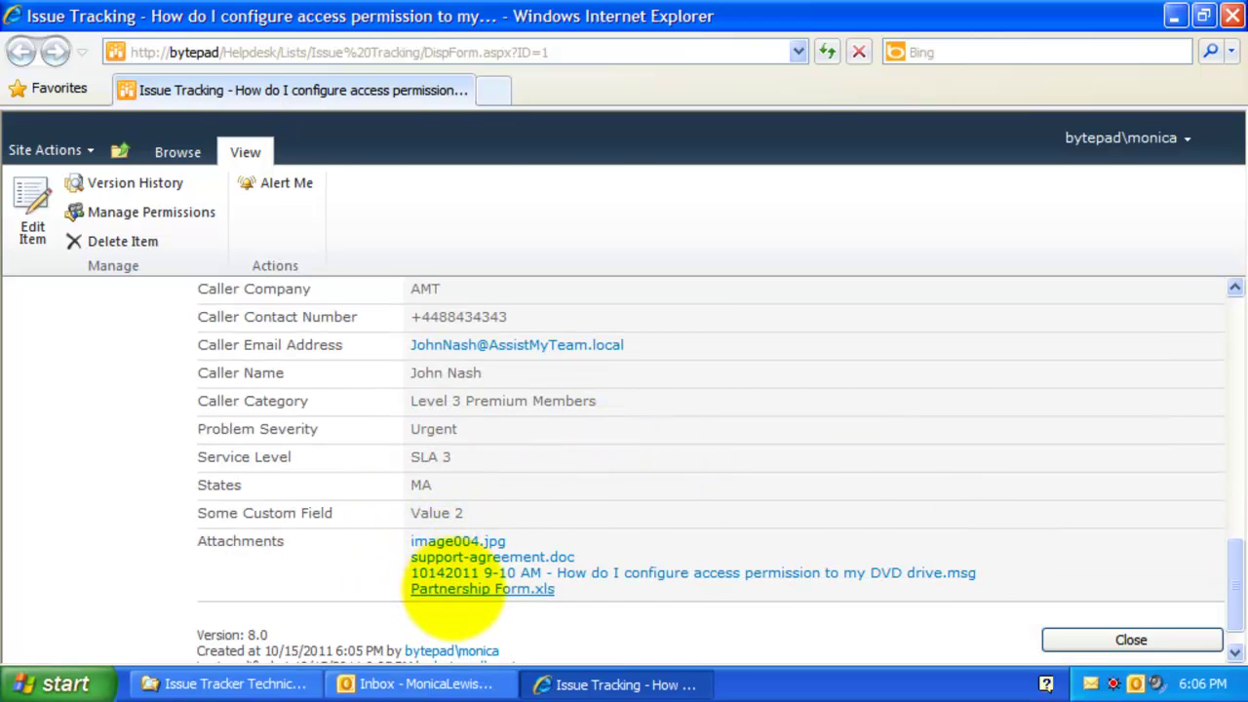
Step: Highlight the ticket's DVD drive problem description and the caller's signature
scroll(530, 505, up, 10)
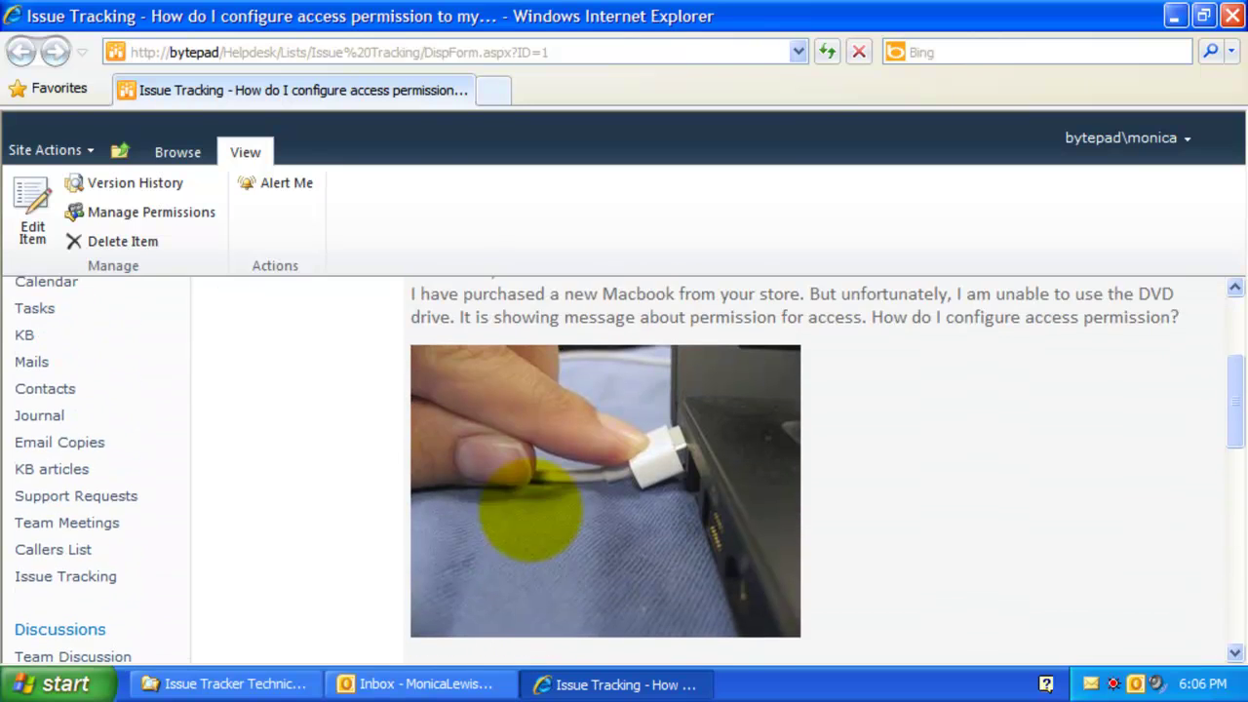
drag(521, 323, 503, 382)
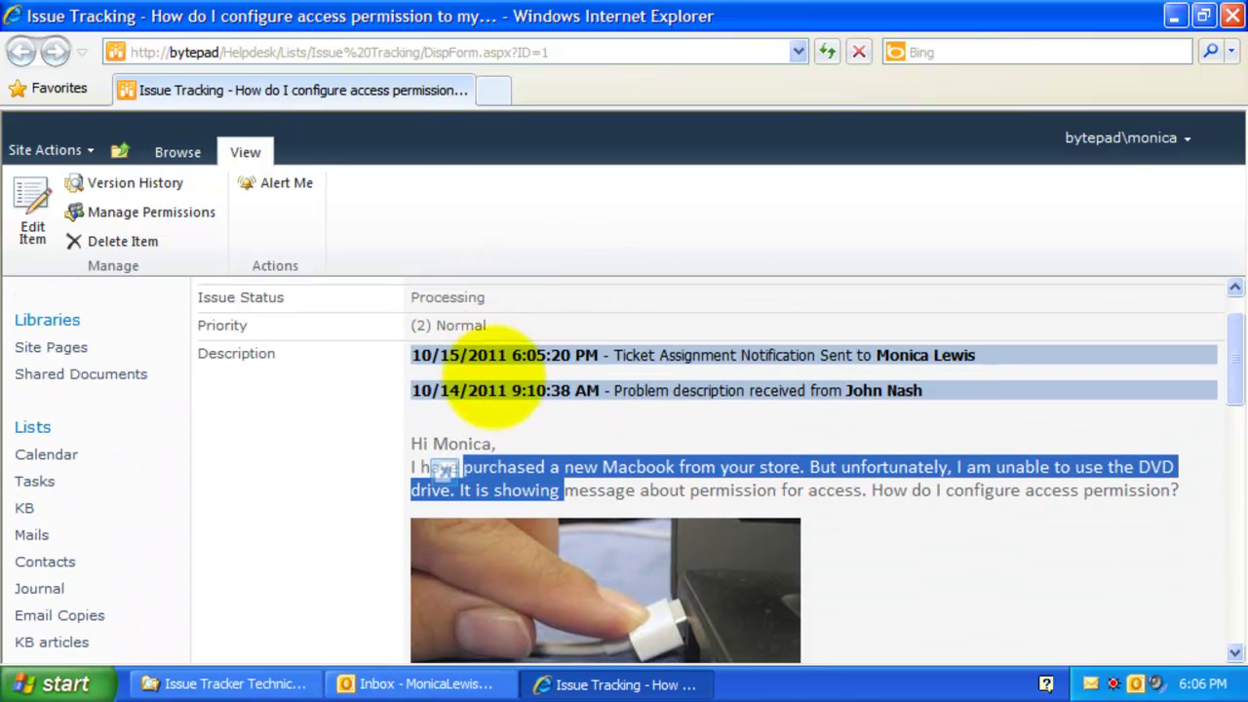
click(529, 427)
scroll(529, 421, down, 3)
drag(536, 474, 556, 589)
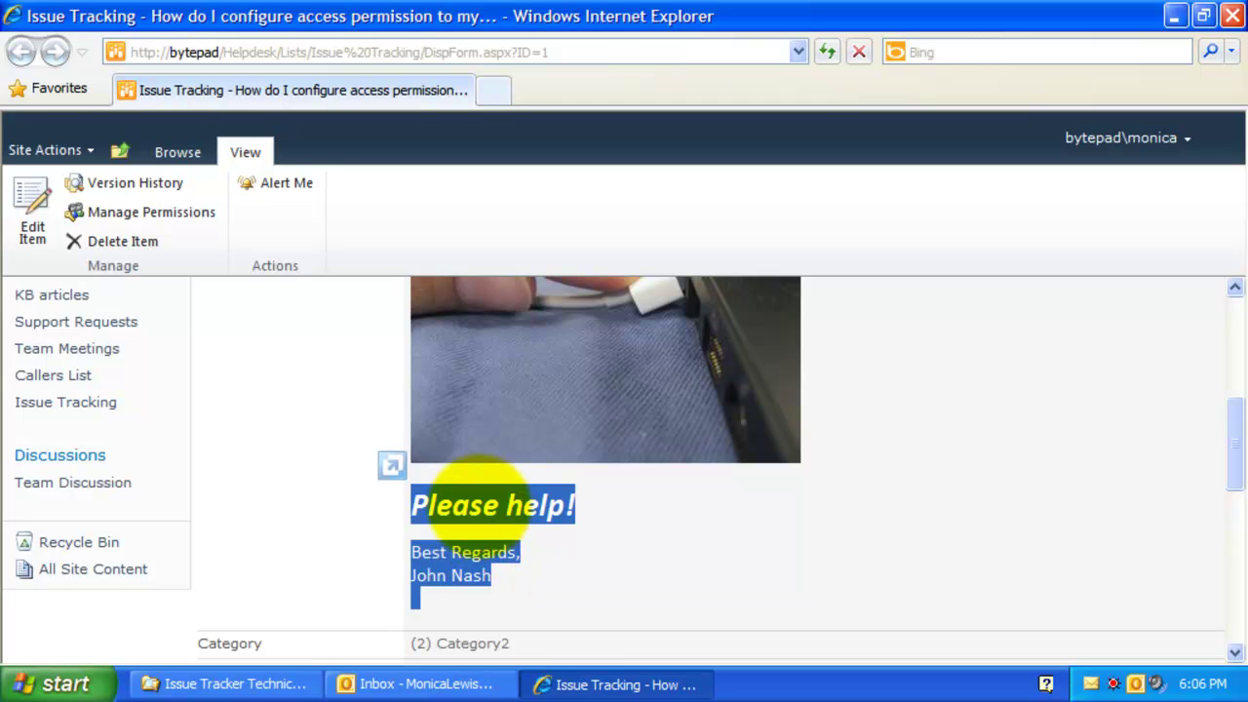
click(530, 557)
scroll(497, 575, up, 8)
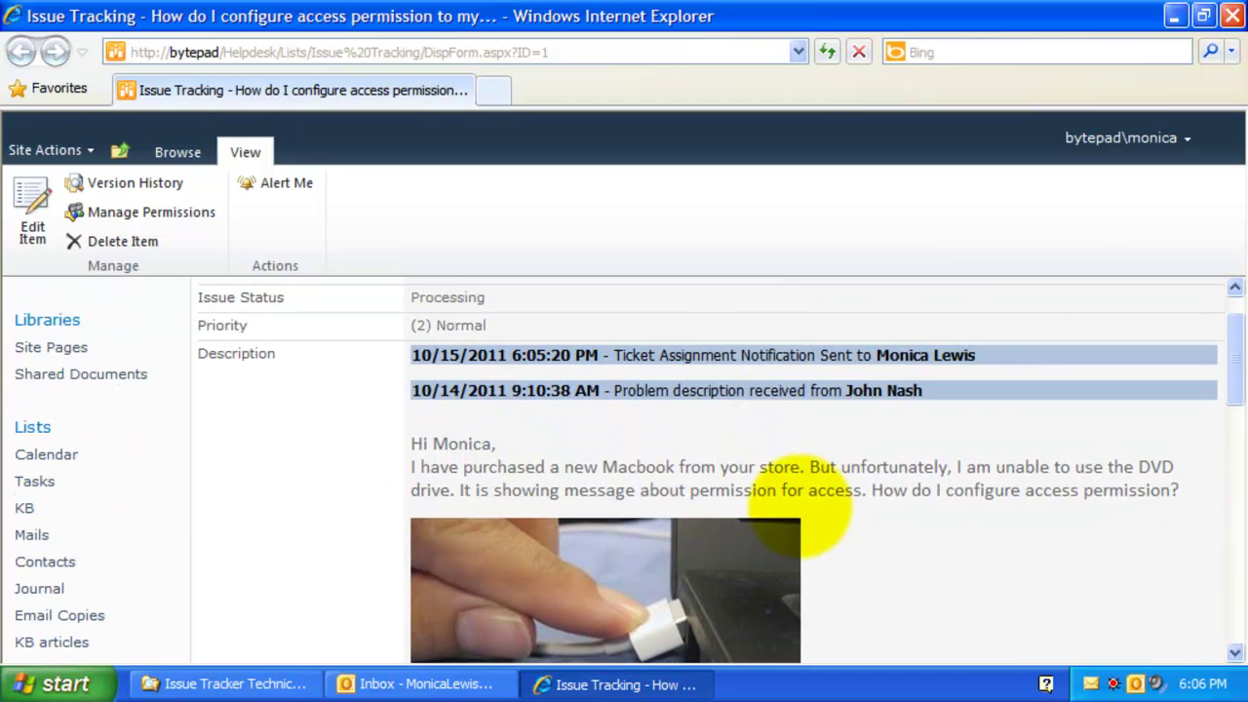
Step: Highlight the Ticket Assignment Notification entry, then return to the Outlook inbox
drag(977, 355, 921, 350)
click(669, 357)
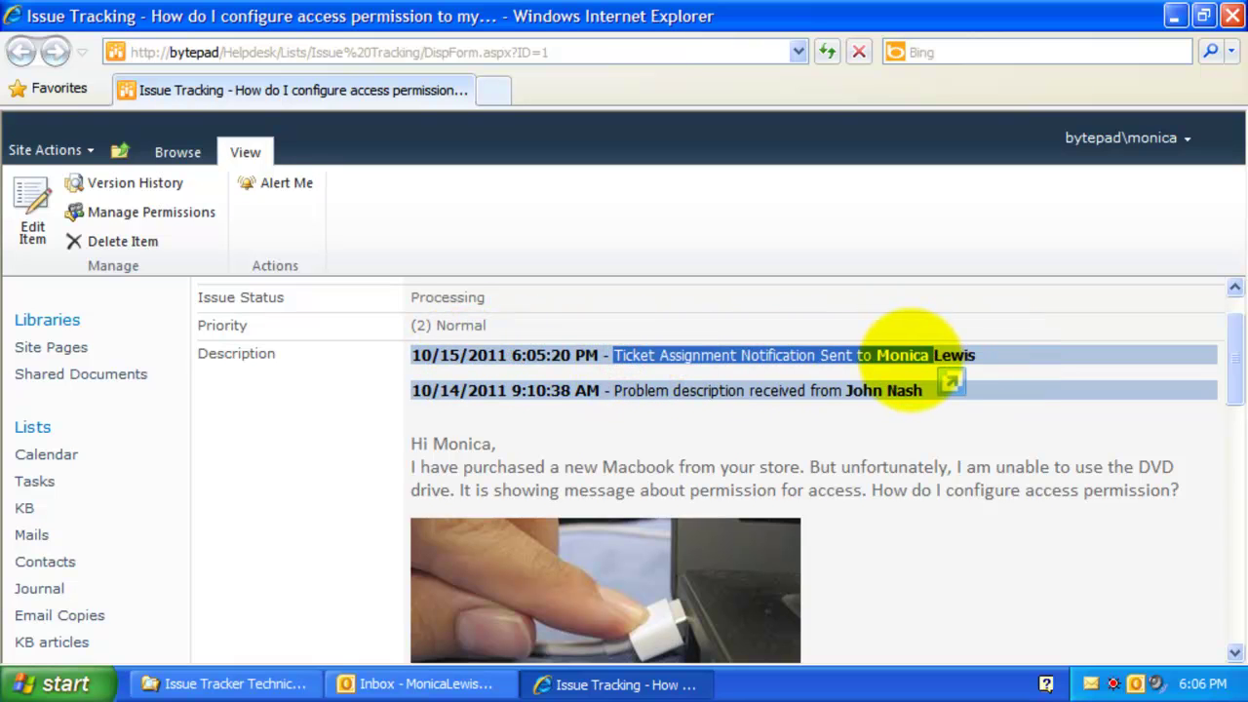
click(400, 686)
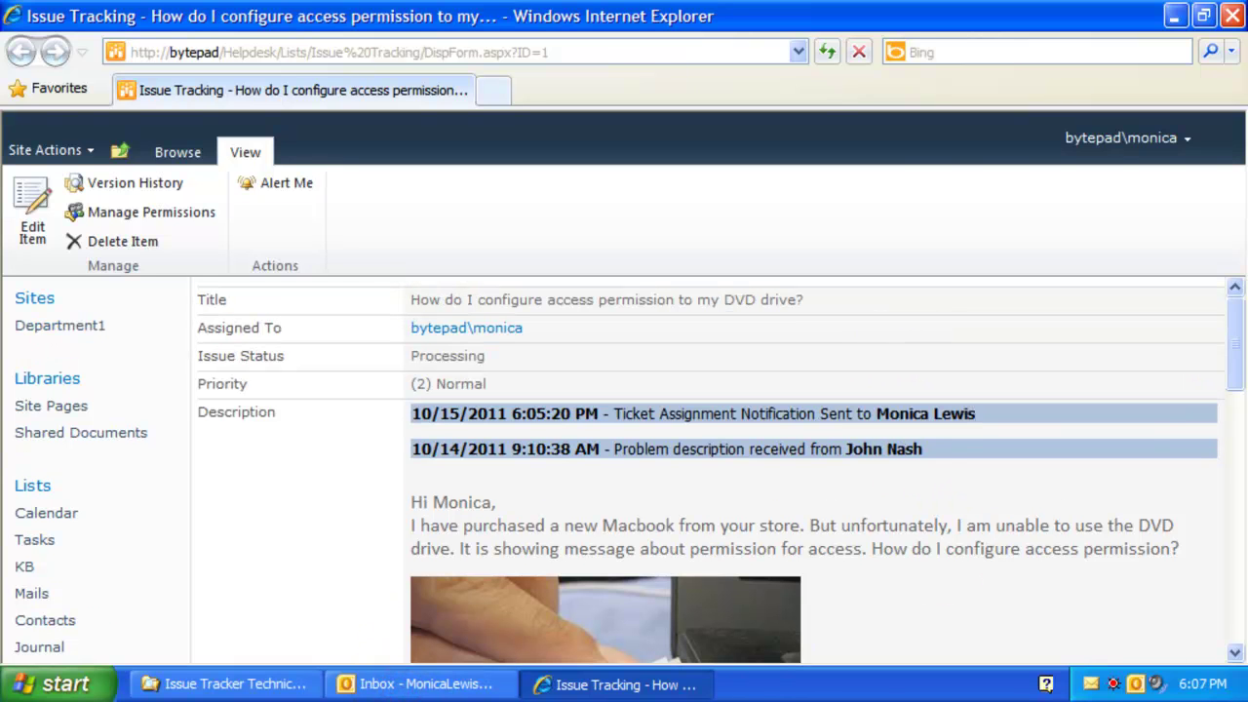
click(898, 458)
drag(996, 406, 611, 409)
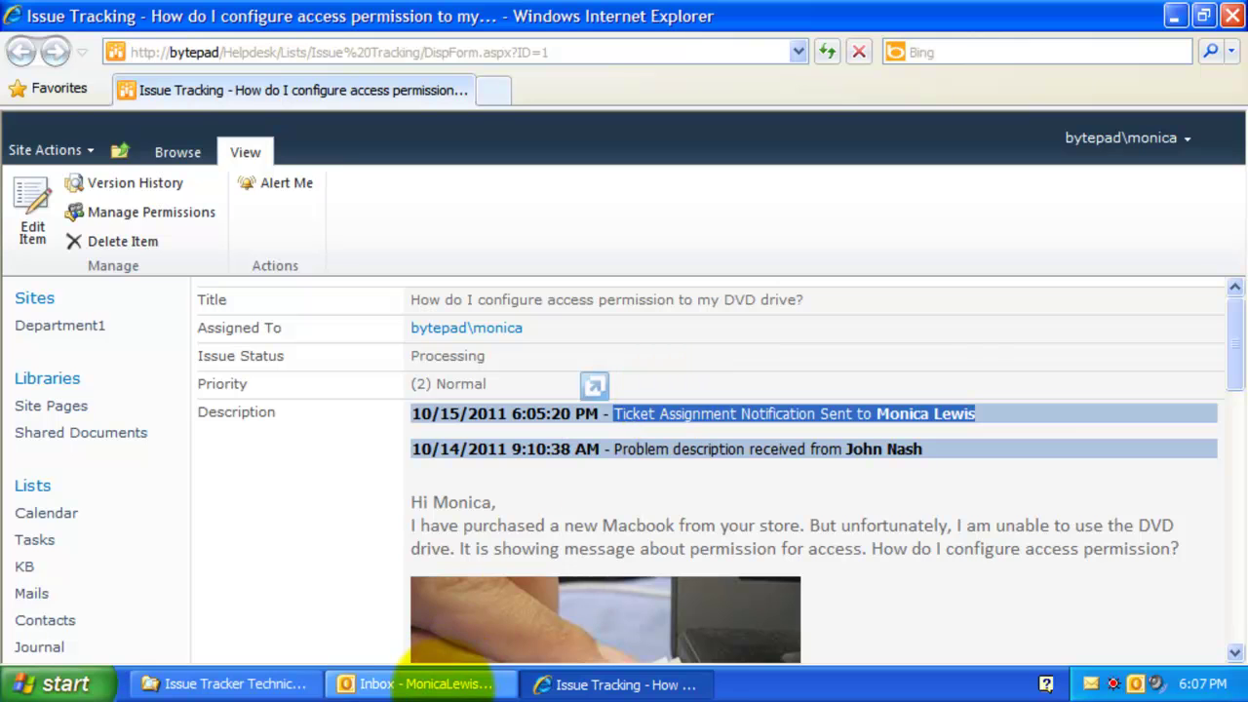
click(432, 684)
Step: Read today's CMA-1 assignment notification email and its ticket link, then go back to ticket #1's page
click(483, 306)
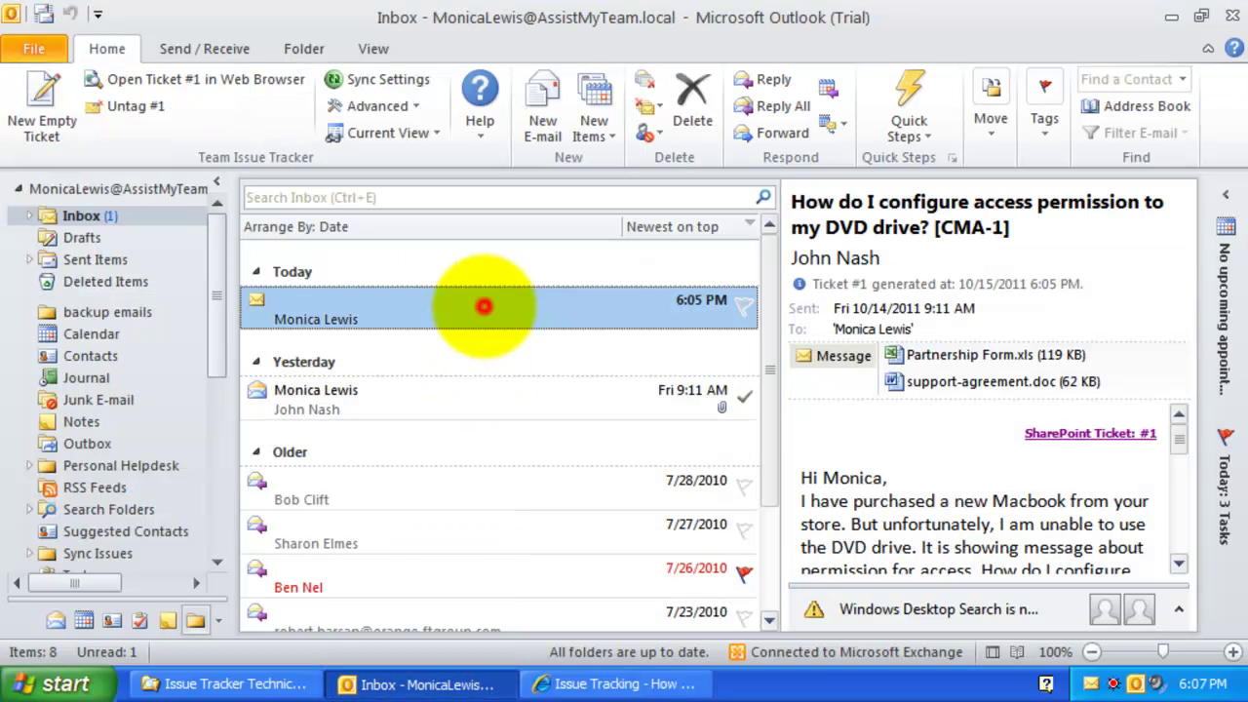
scroll(1114, 362, down, 2)
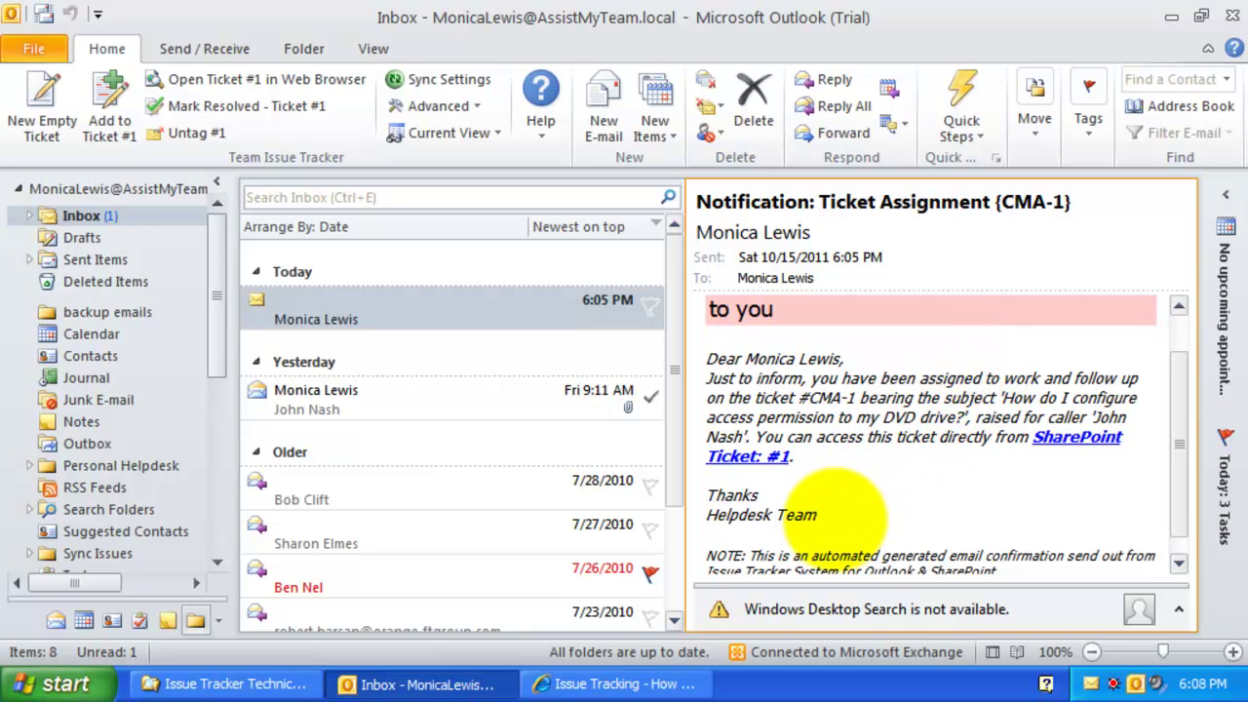
drag(836, 514, 849, 459)
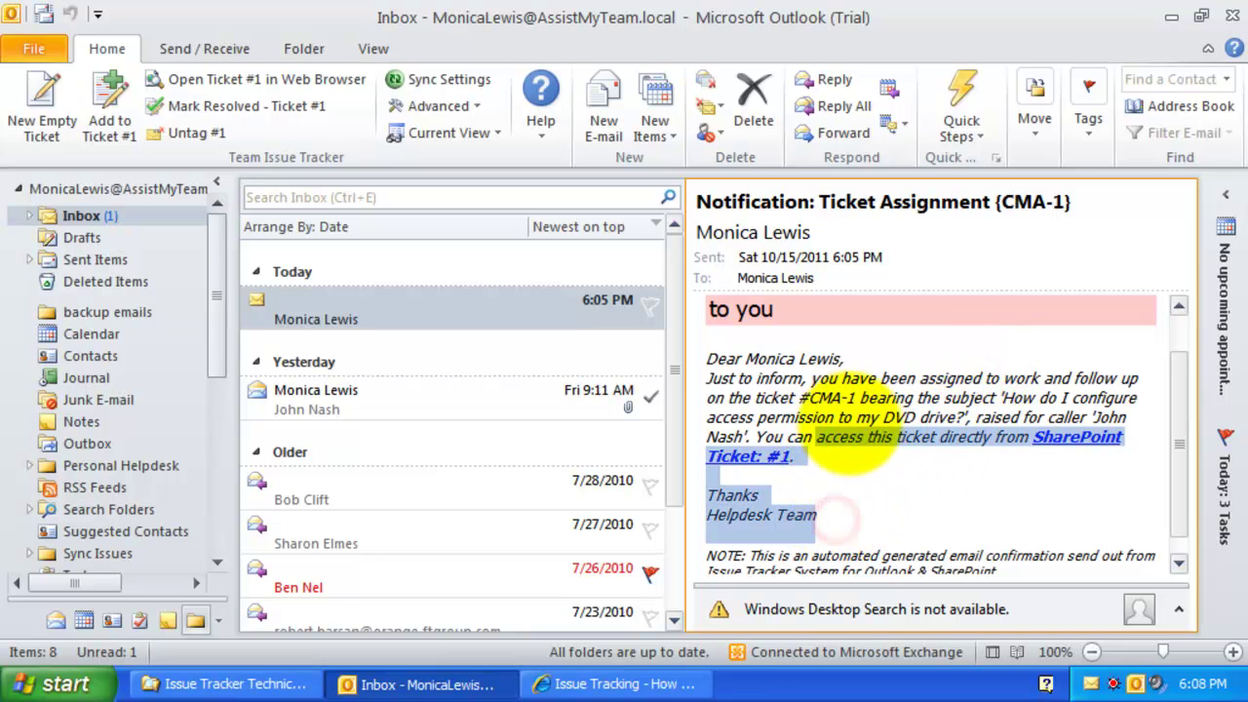
click(836, 455)
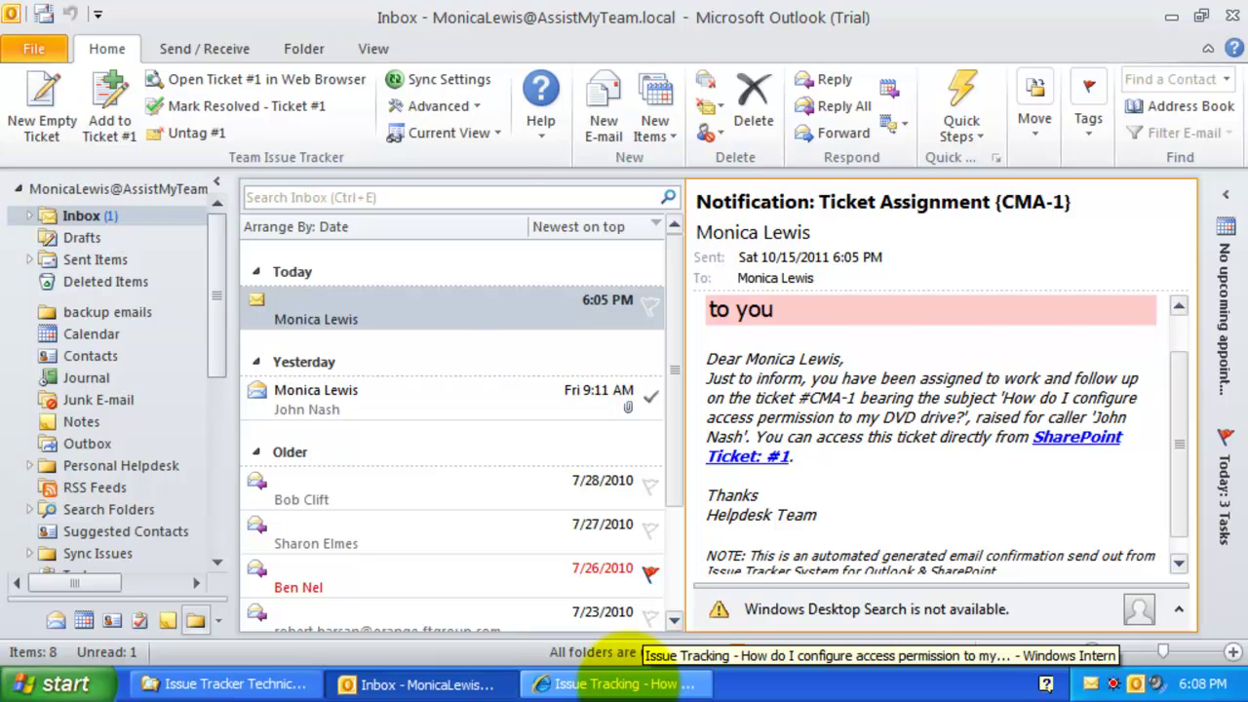
click(605, 684)
click(997, 439)
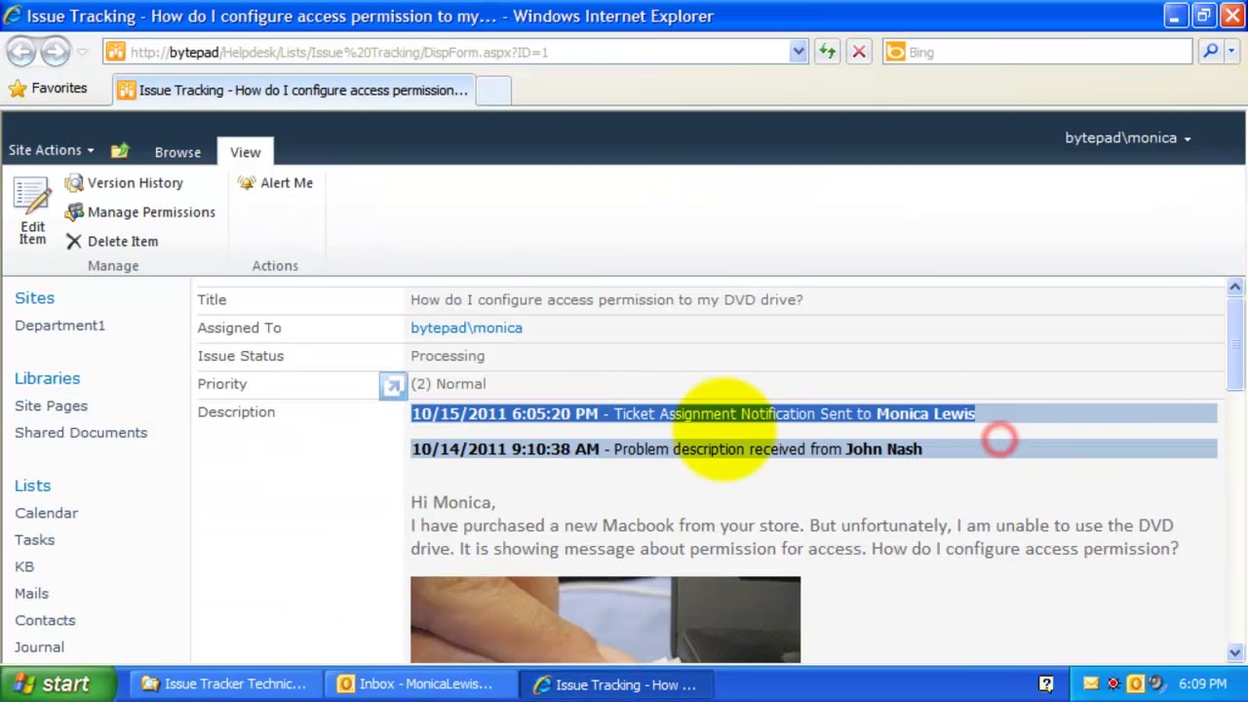
Step: Highlight the 10/15/2011 6:05:20 PM assignment timestamp in the ticket history, then return to the inbox
click(672, 427)
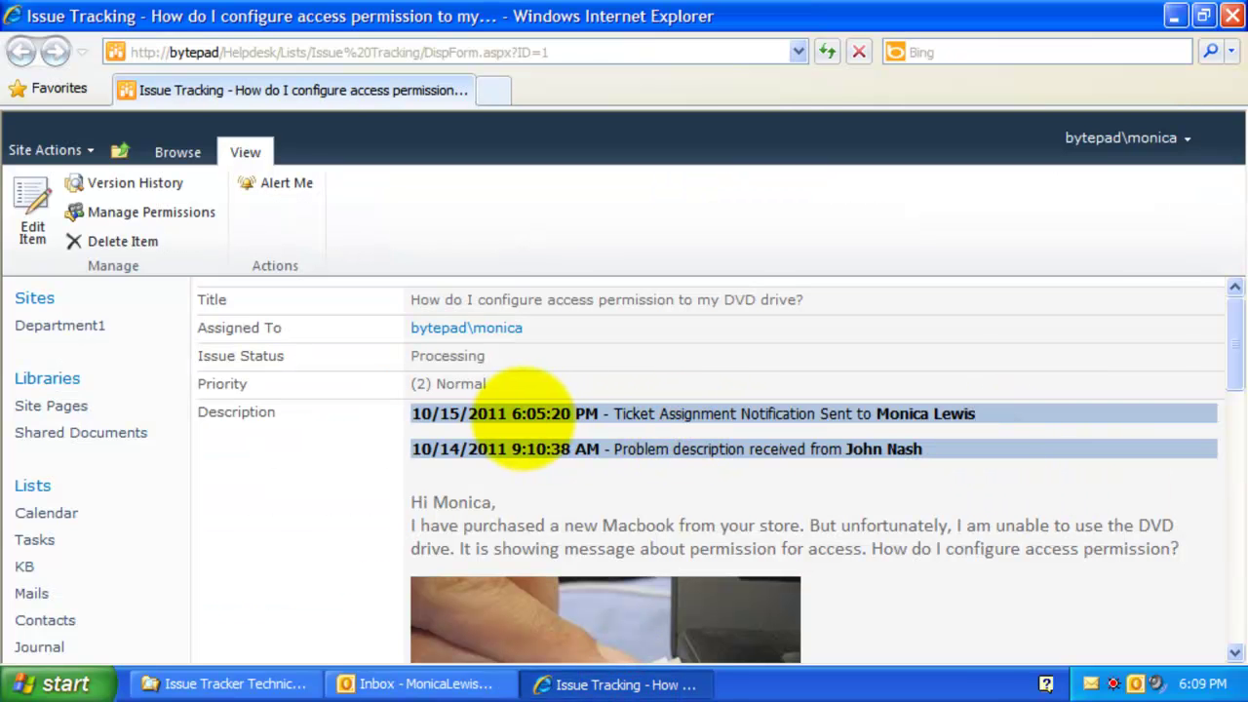
drag(415, 419, 859, 419)
drag(606, 410, 407, 415)
click(981, 413)
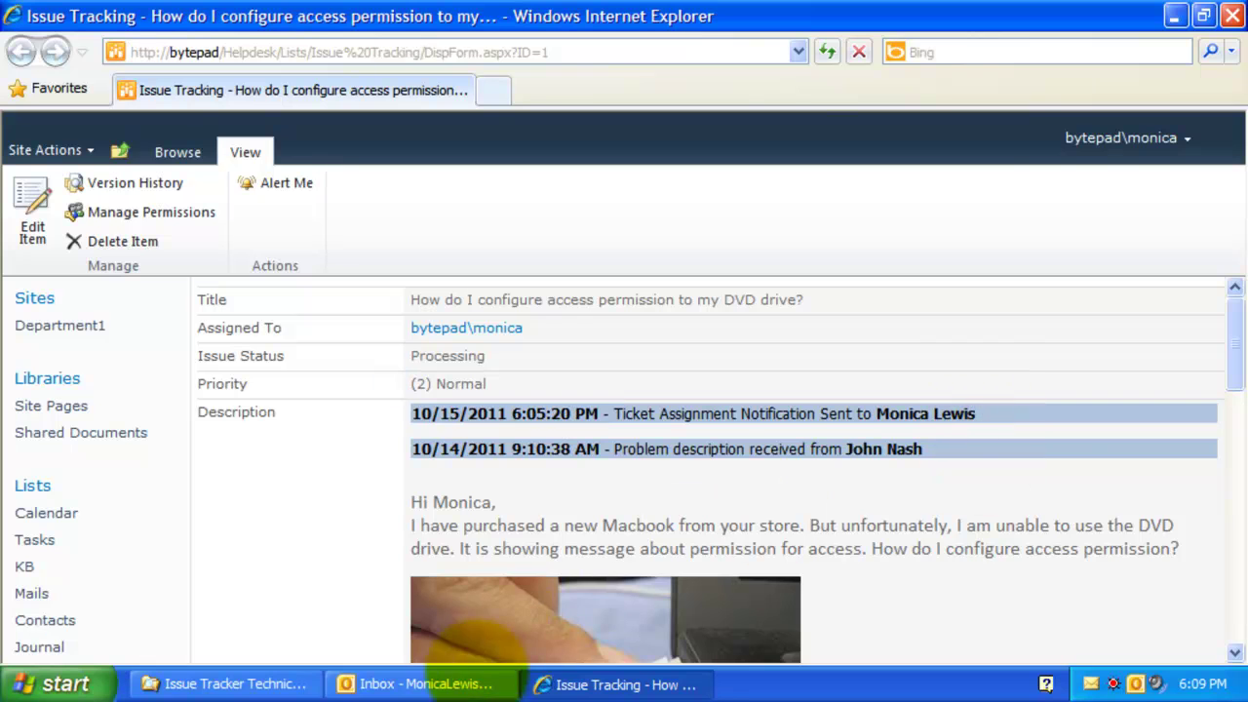
click(466, 683)
Step: Open the caller's DVD drive email and follow its 'SharePoint Ticket: #1' link again
click(488, 391)
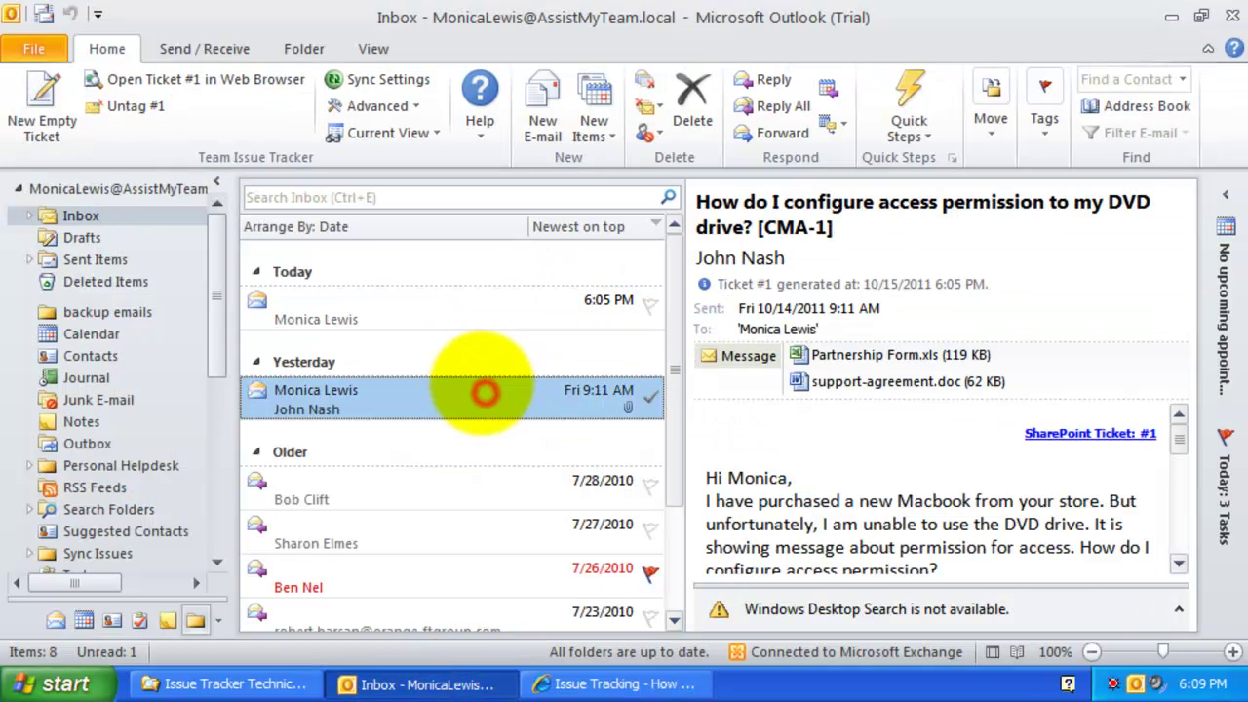
click(499, 393)
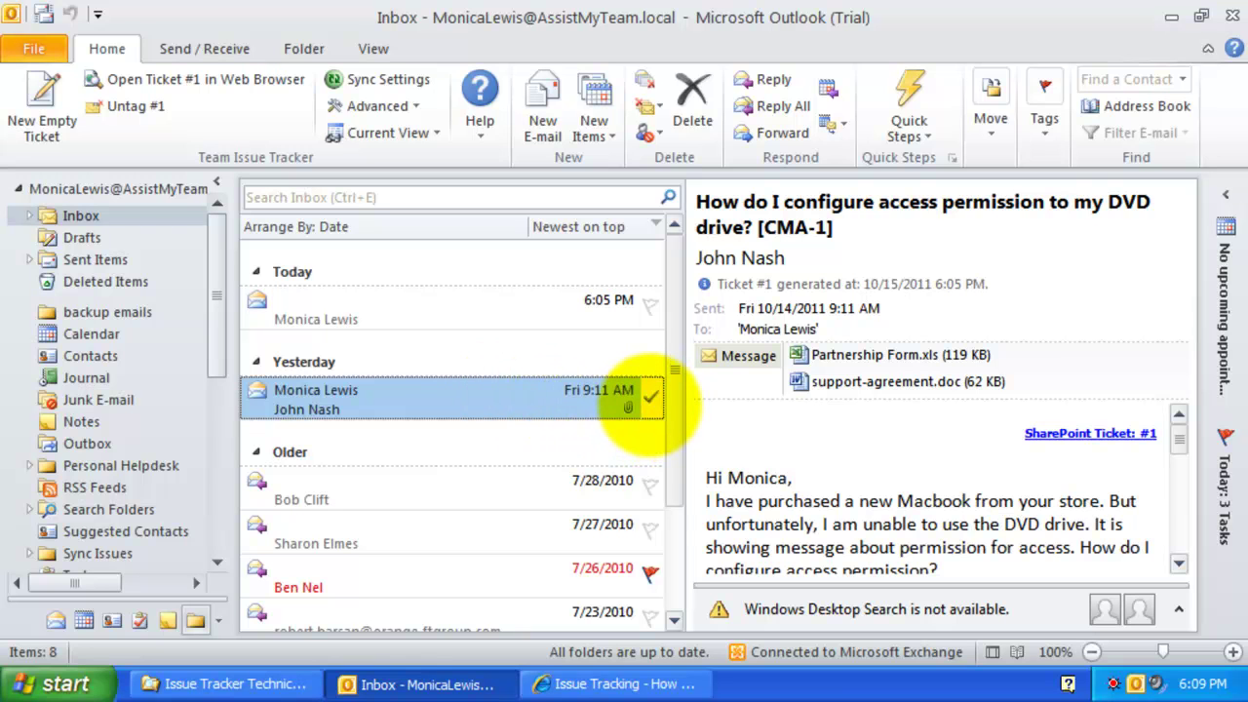
click(785, 406)
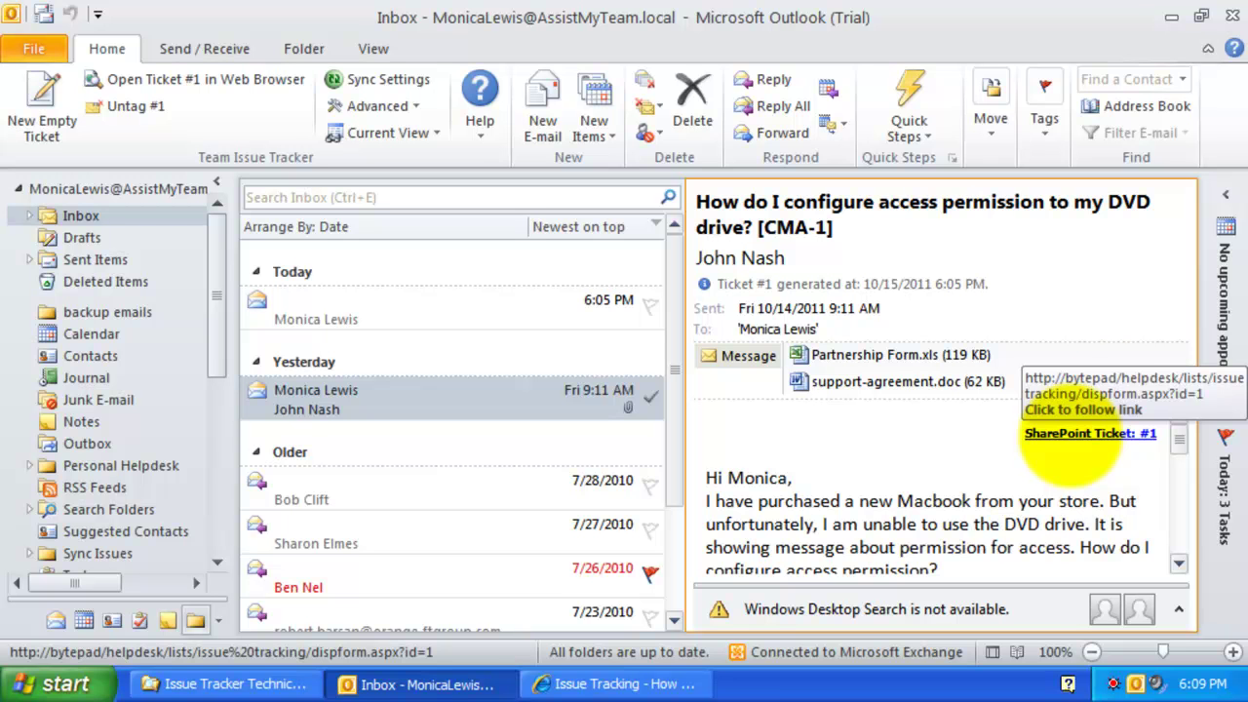
click(1090, 433)
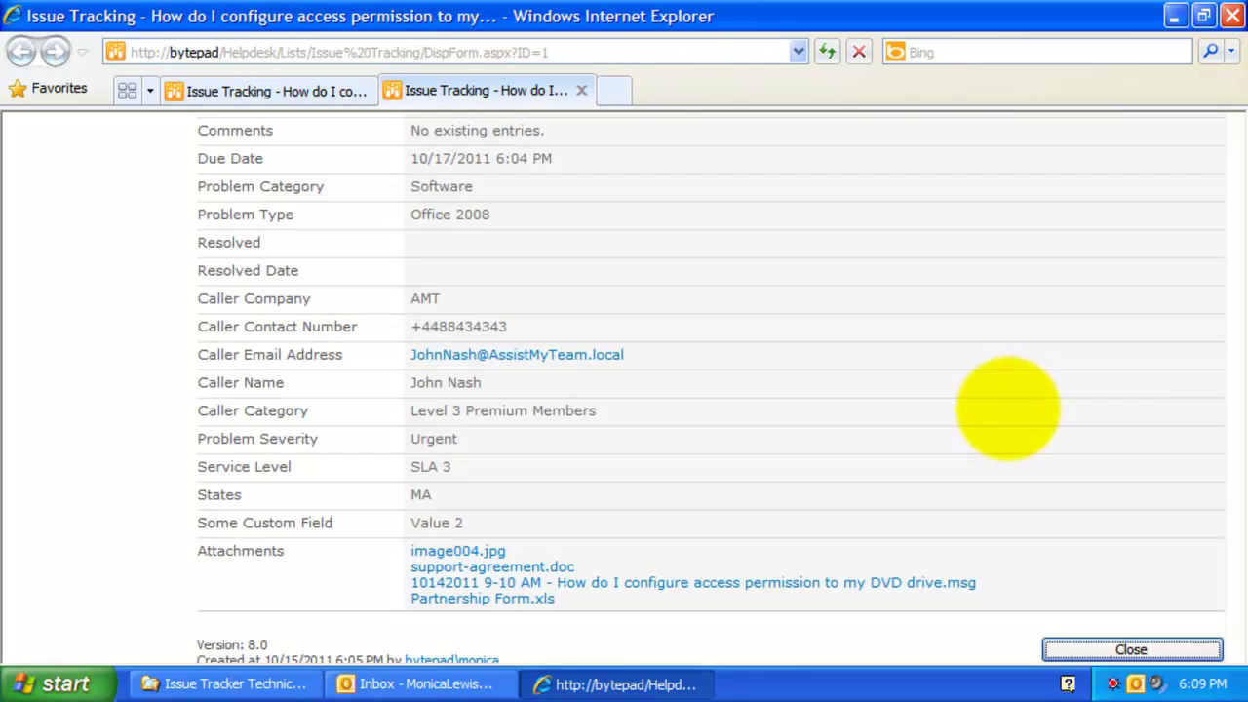
Step: Scroll to the ticket's Attachments to confirm the original .msg and files, then minimize the browser
scroll(899, 522, down, 12)
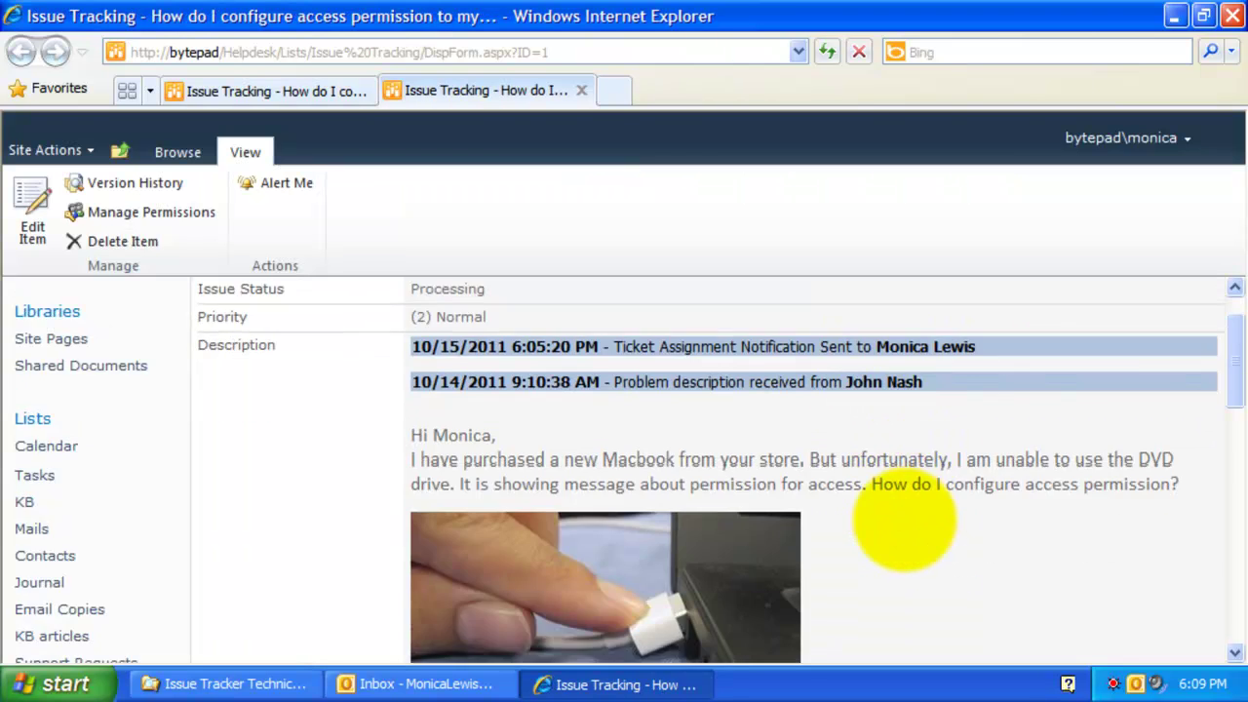
scroll(904, 522, down, 3)
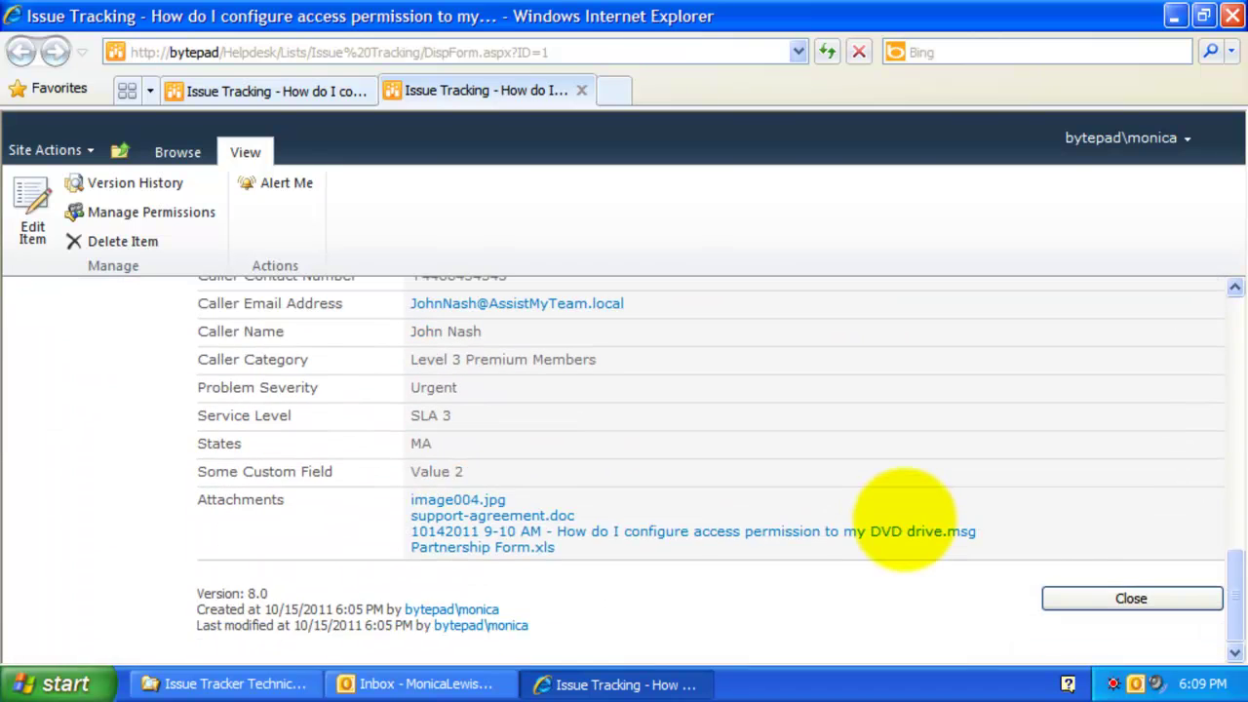
click(1176, 16)
Step: Open the caller's DVD-drive permission email in its own window, showing the ticket #1 note
double_click(554, 405)
click(741, 419)
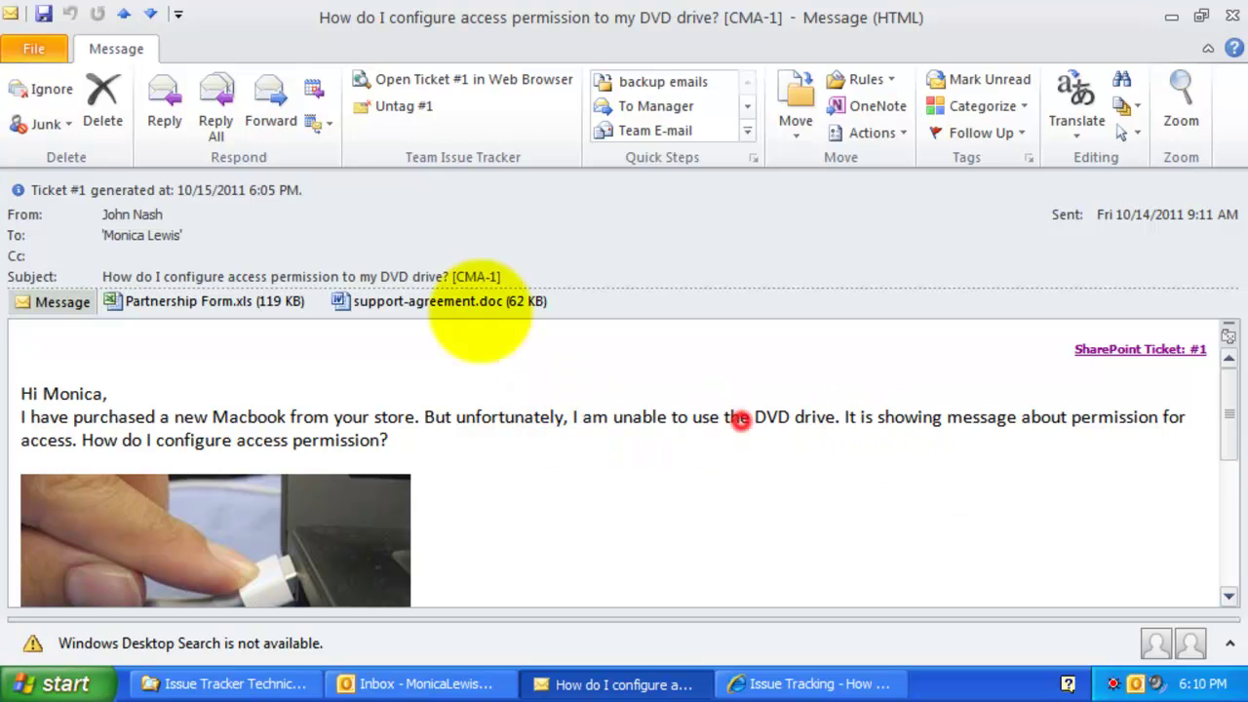
drag(220, 273, 103, 276)
click(112, 276)
Step: Highlight the [CMA-1] ticket tag in the email's subject line to point it out
drag(453, 276, 500, 276)
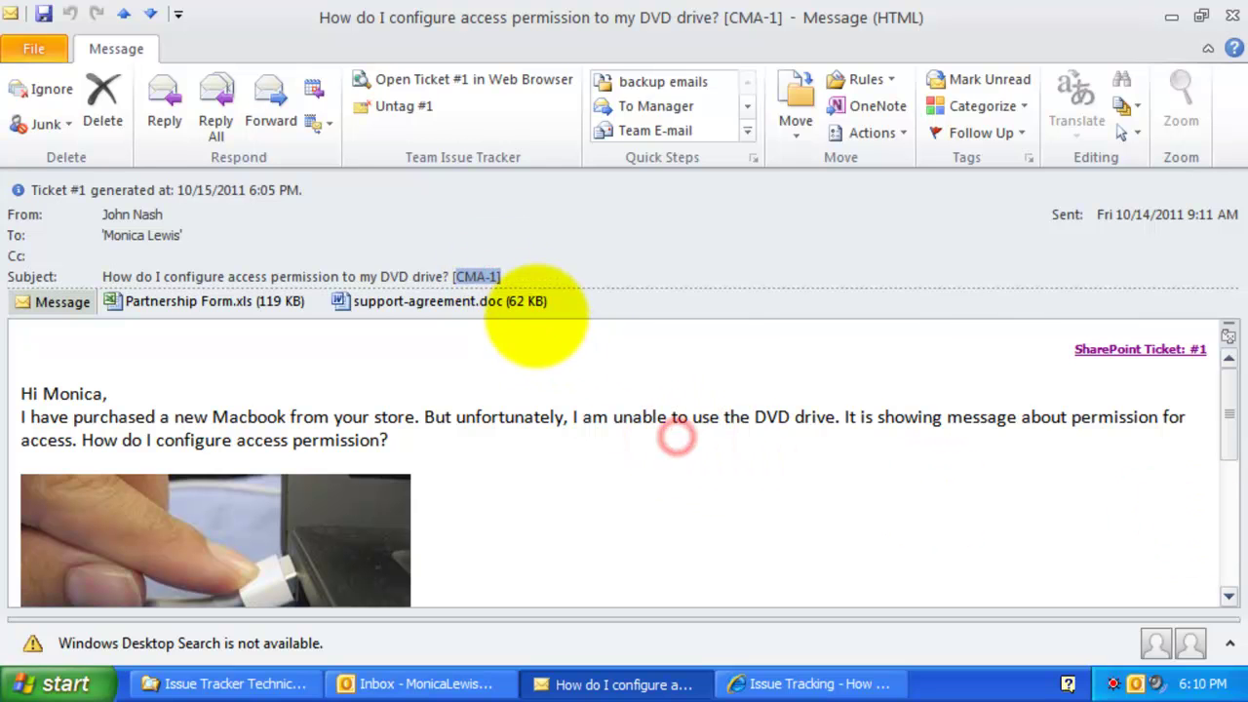
click(536, 278)
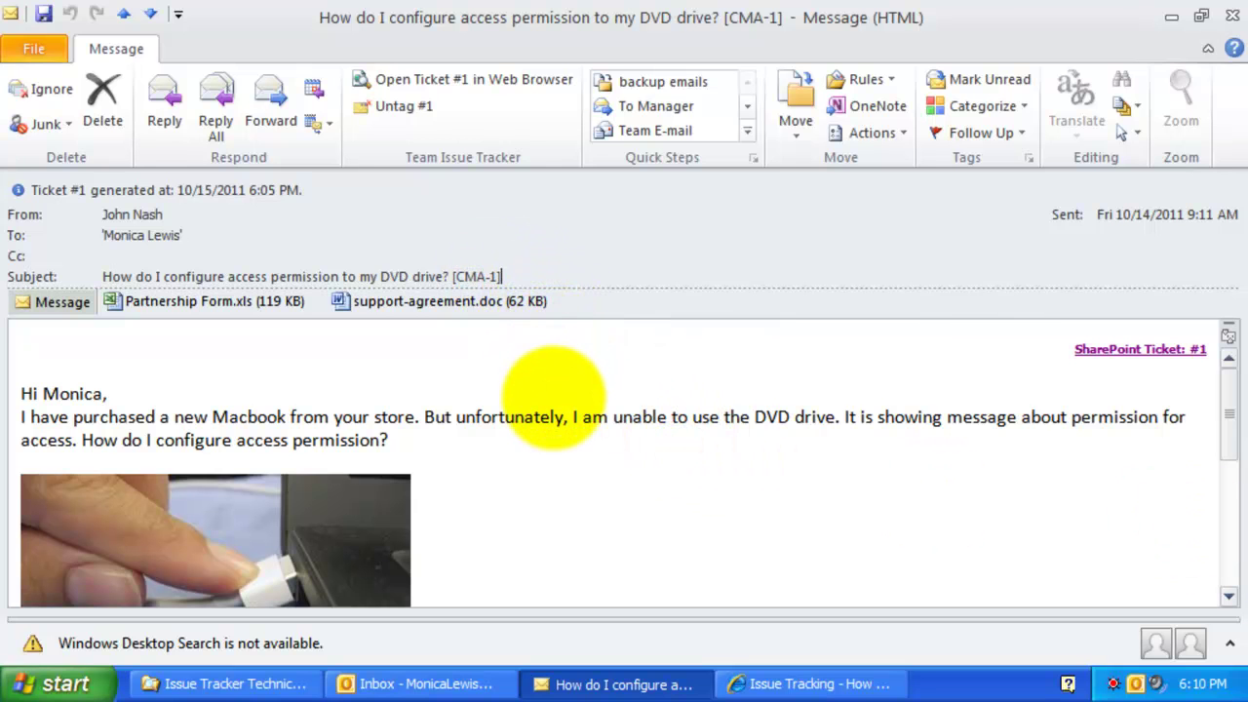
drag(504, 276, 452, 276)
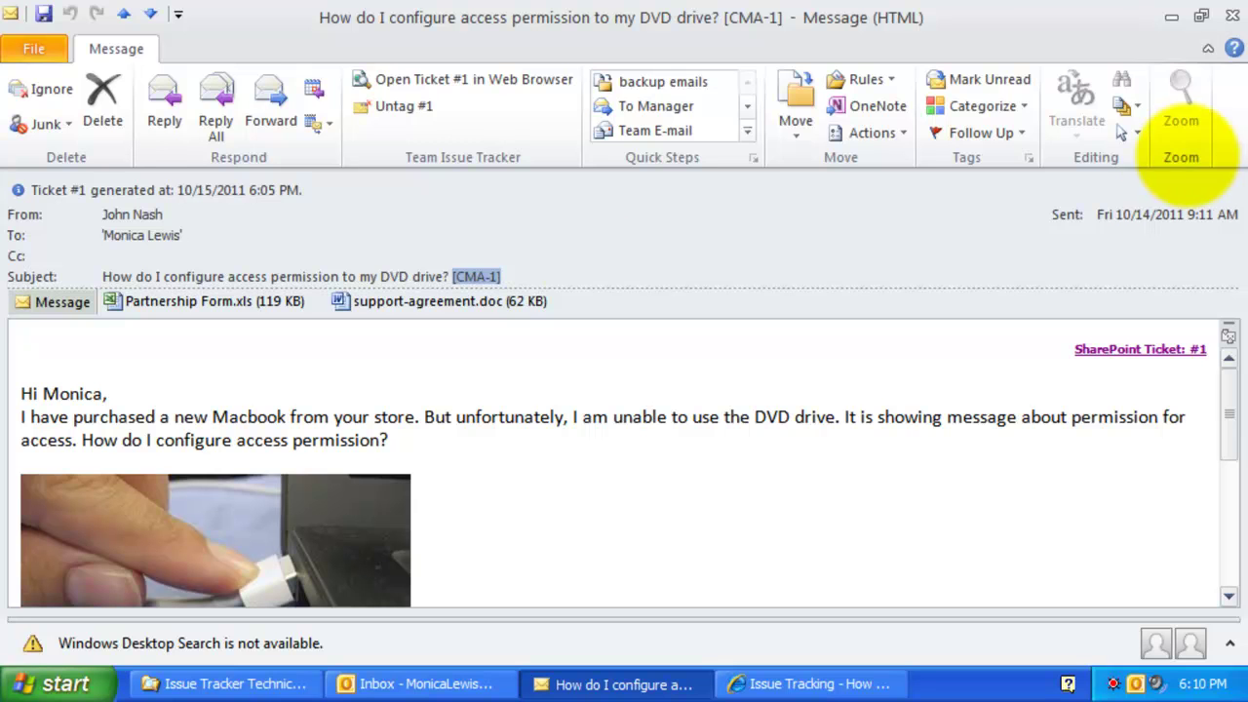
click(515, 277)
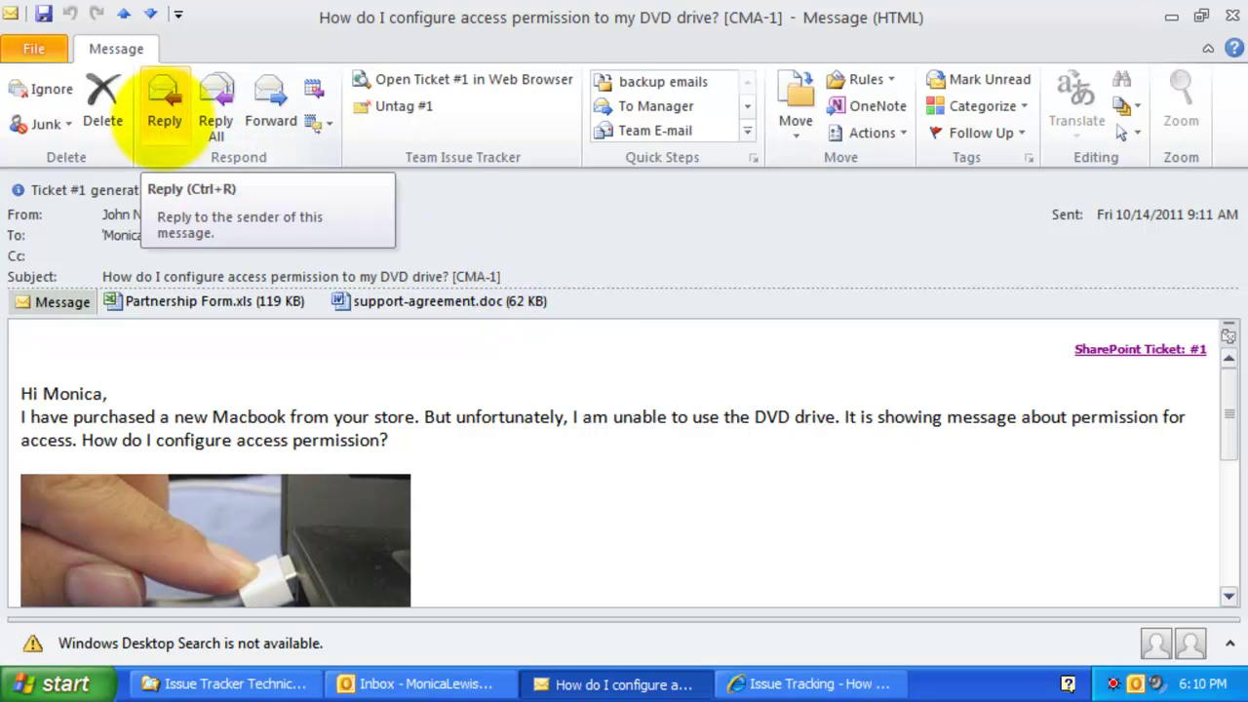
drag(507, 277, 450, 277)
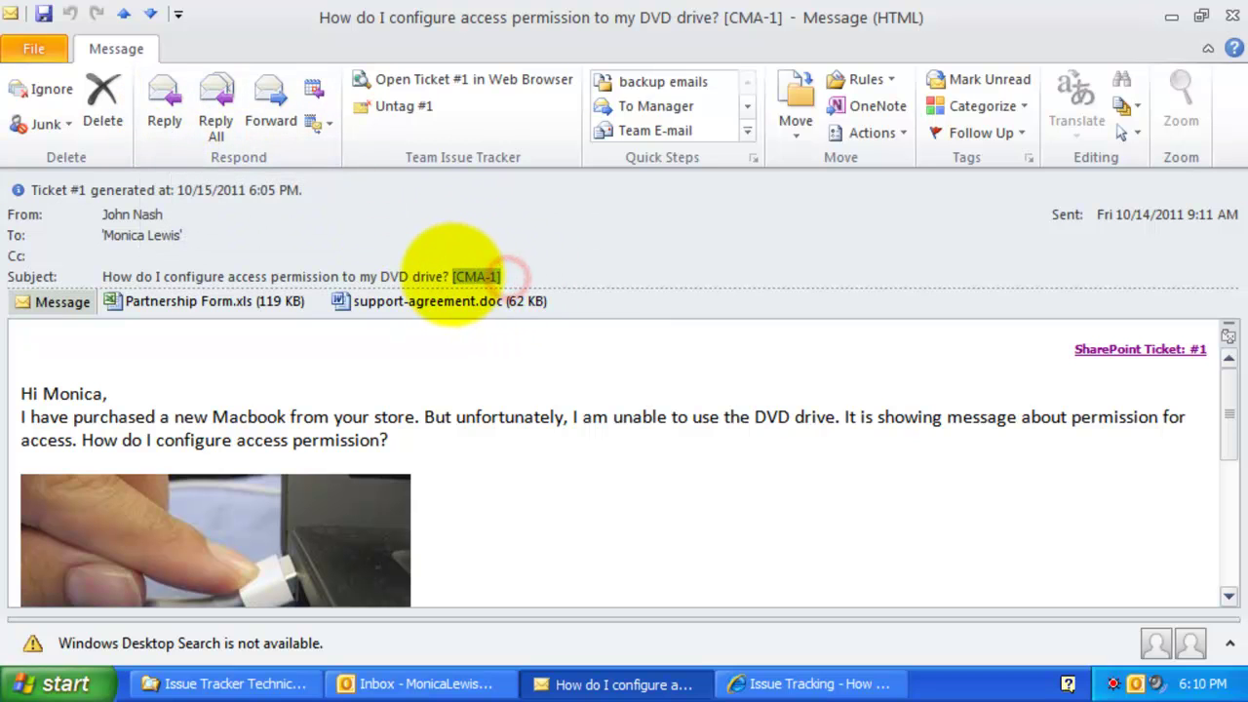
click(497, 277)
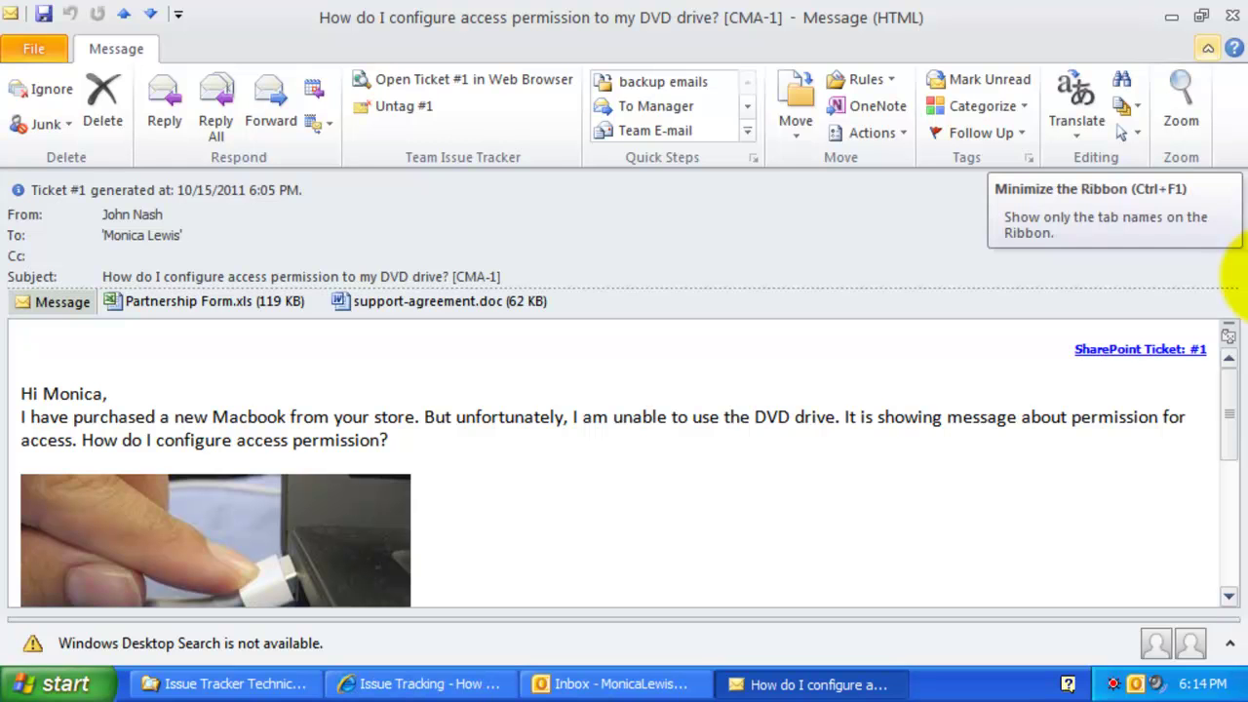
click(593, 421)
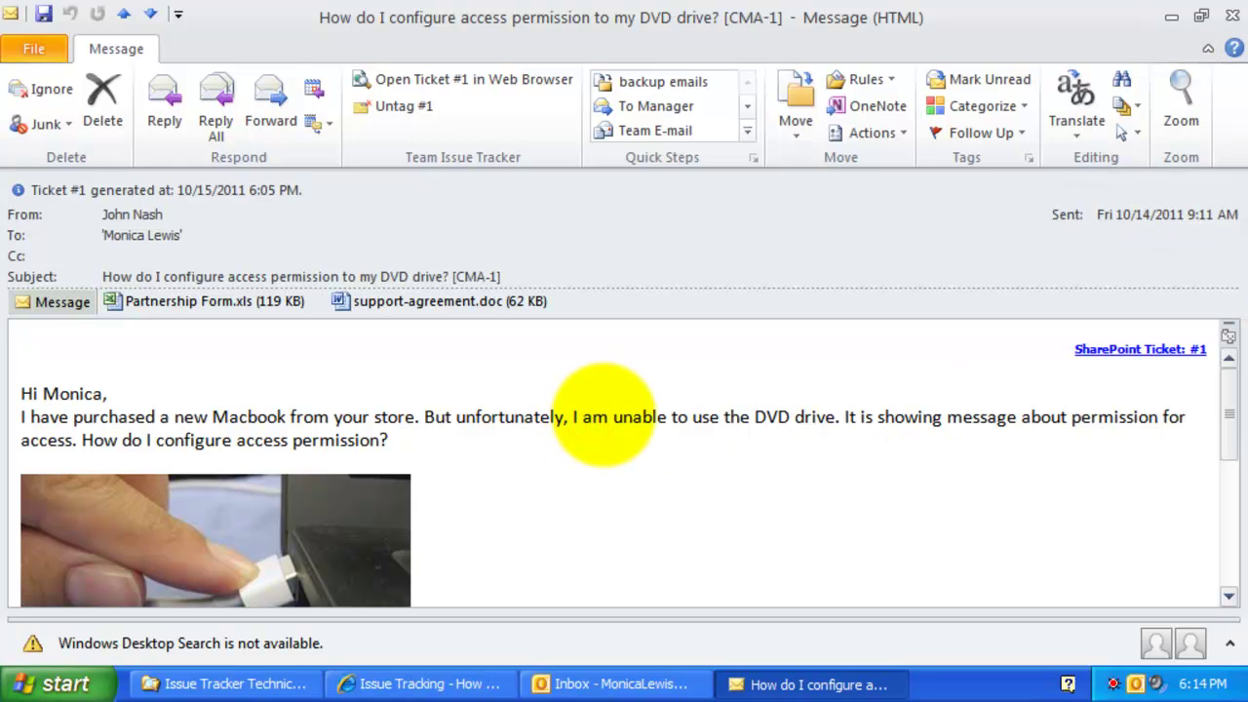
Step: Start a reply and paste the prepared DVD-sharing answer with its Mac OS and Windows figures
click(164, 98)
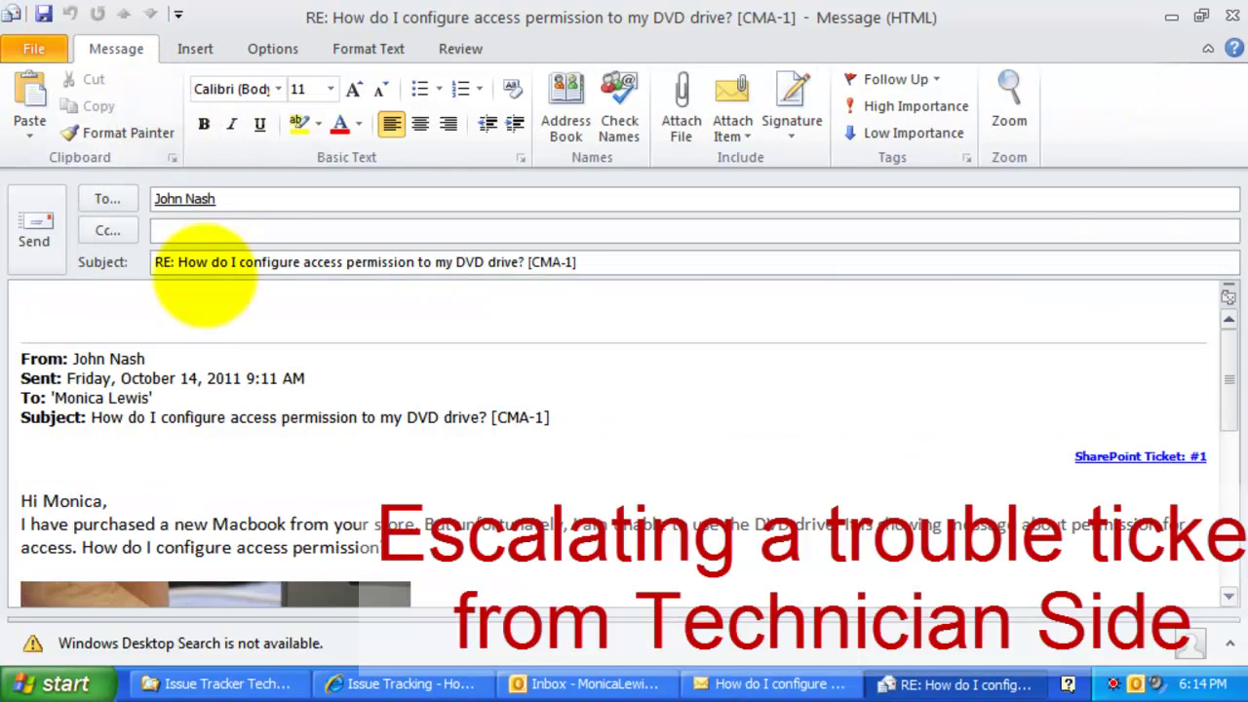
click(201, 304)
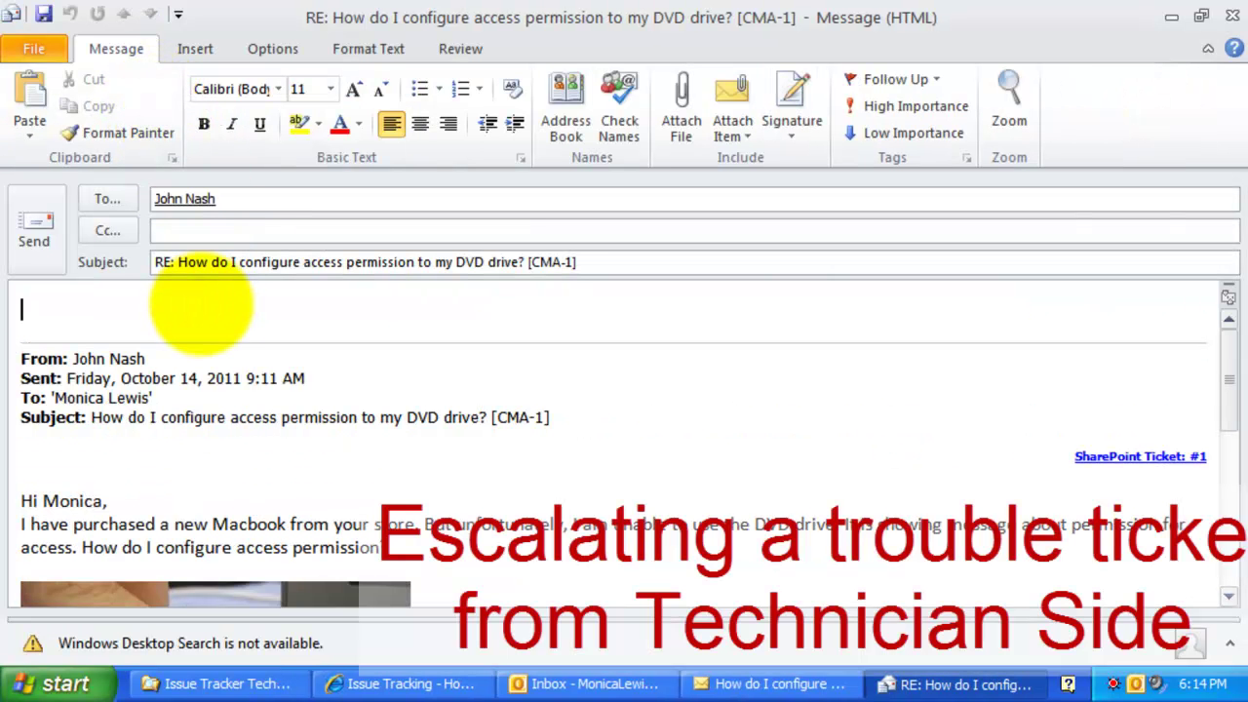
key(ctrl+v)
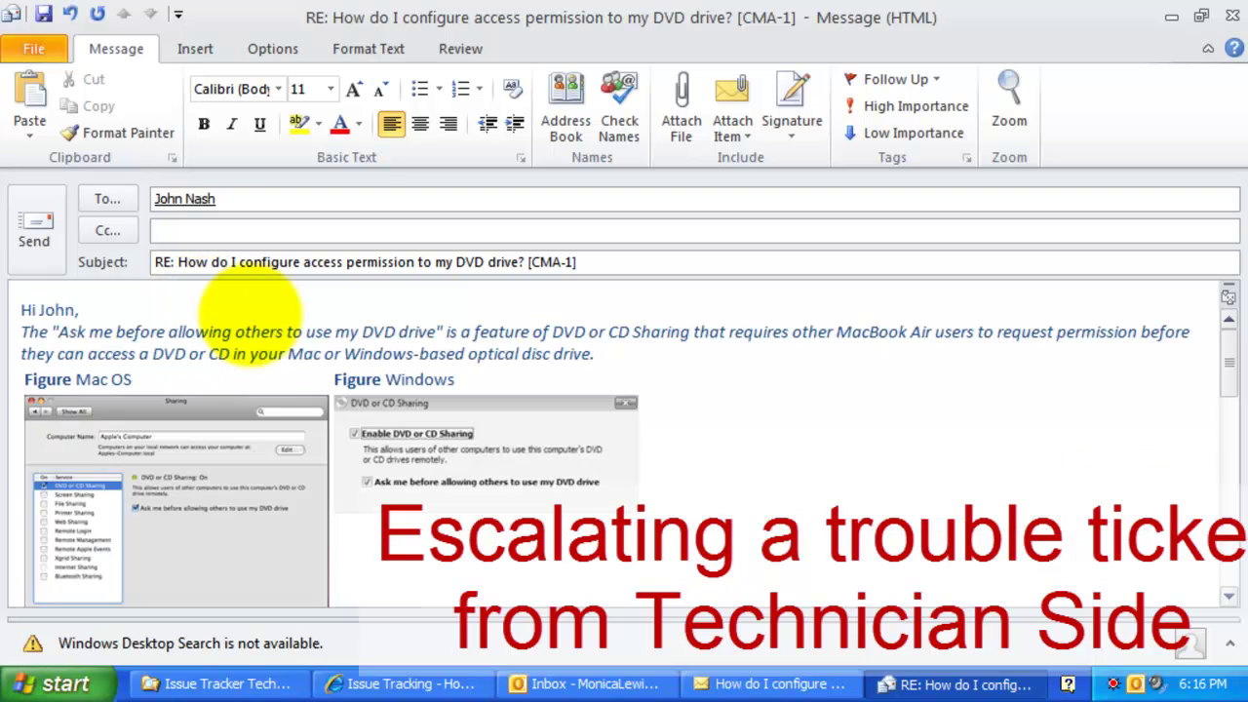
scroll(859, 532, down, 5)
scroll(873, 536, down, 2)
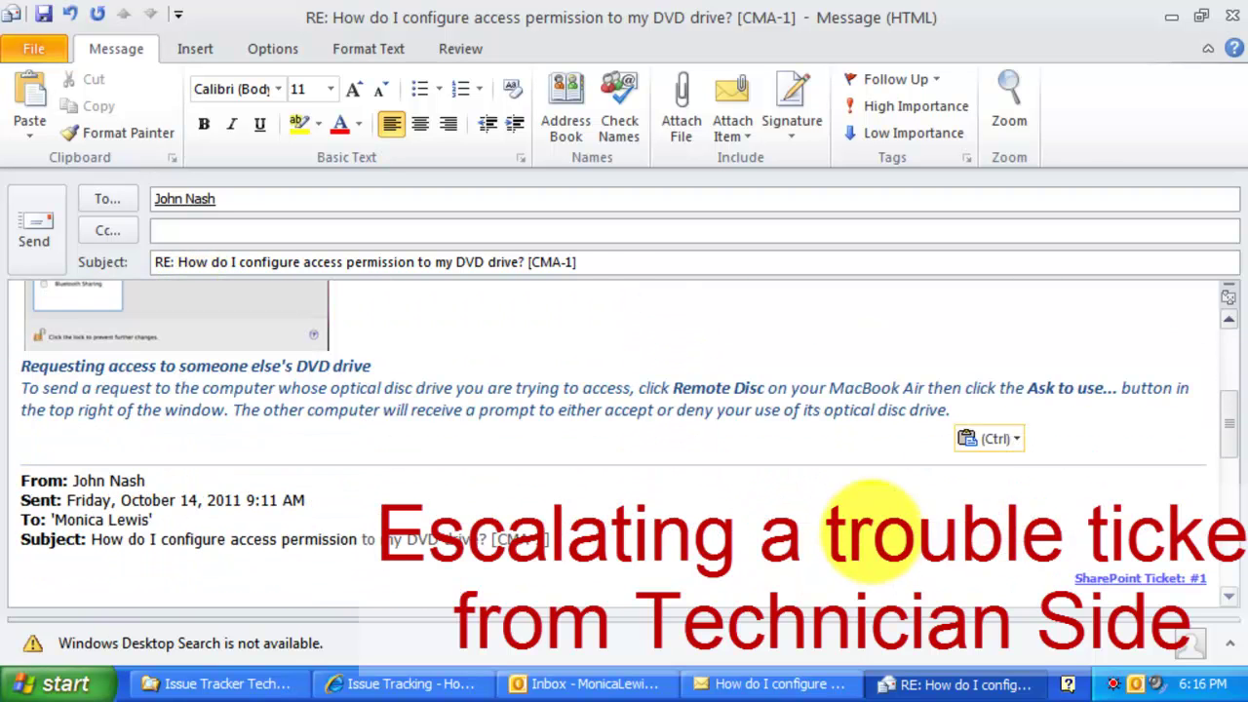
Step: Sign the reply 'Best Regards,' with the technician's name and AMT Helpdesk, then send it
click(1061, 409)
text(Best Regards,)
key(Return)
text(Monica)
key(Return)
text(AMT Helpdesk)
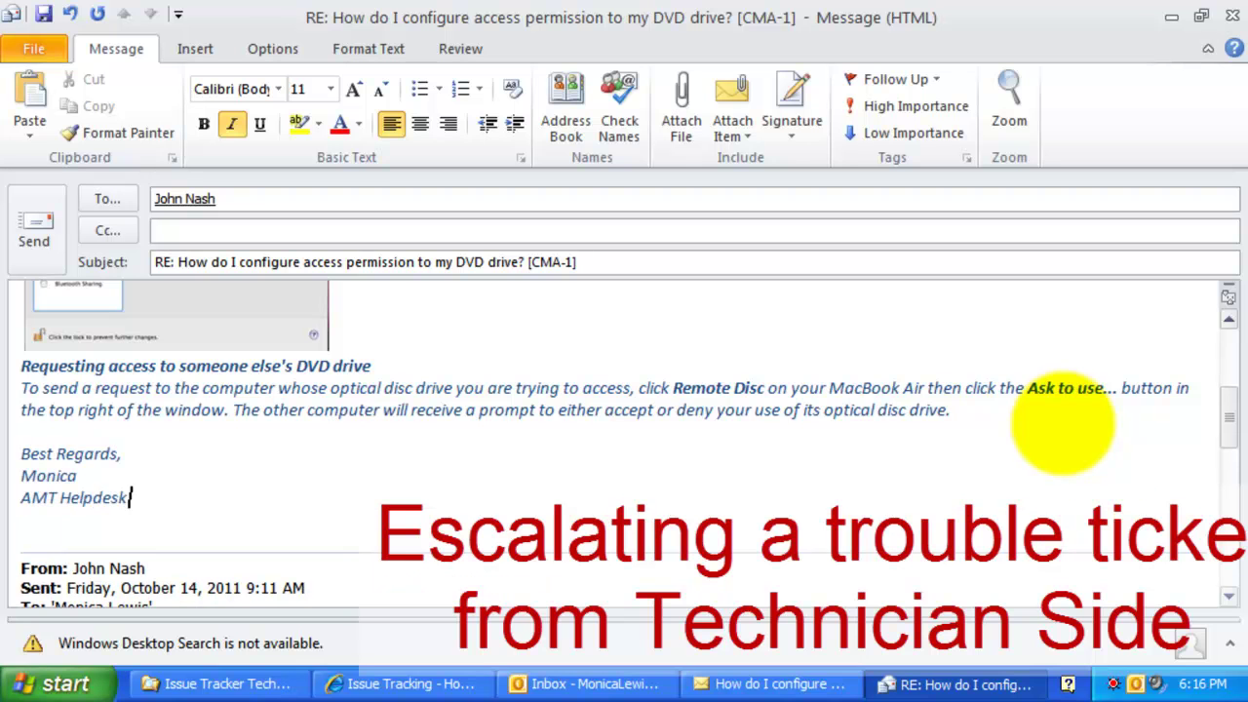
drag(1229, 418, 1221, 322)
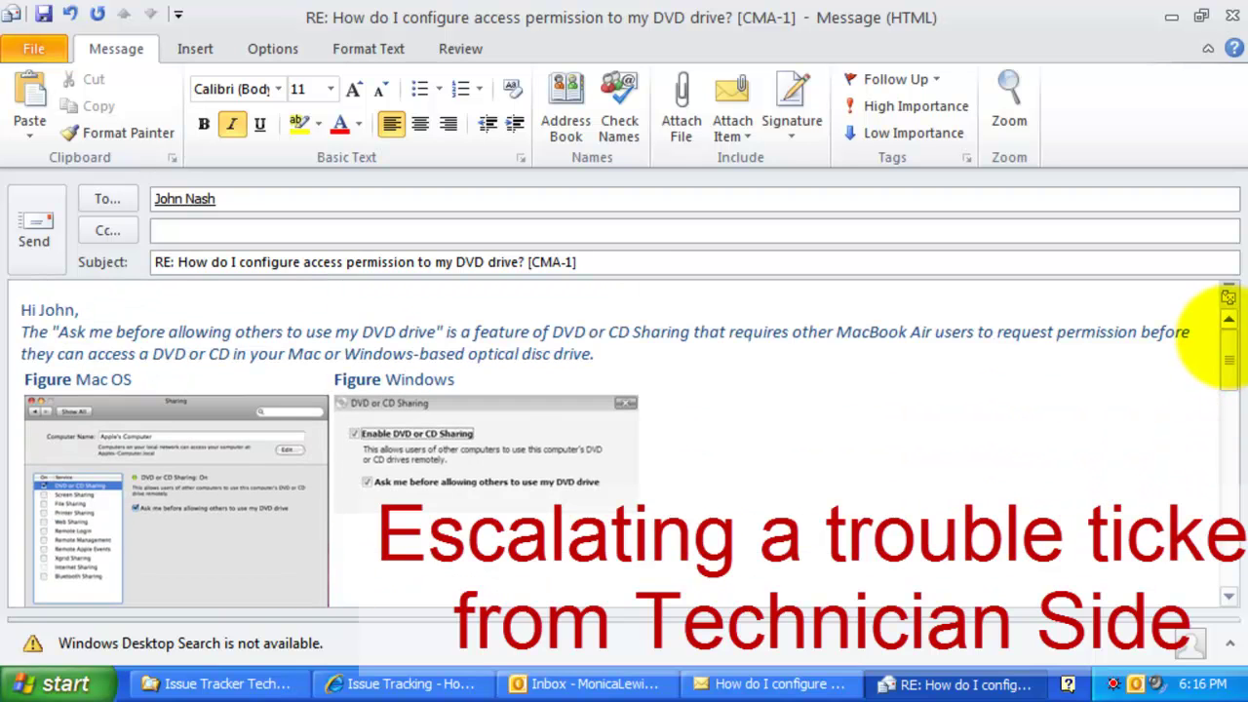
click(34, 230)
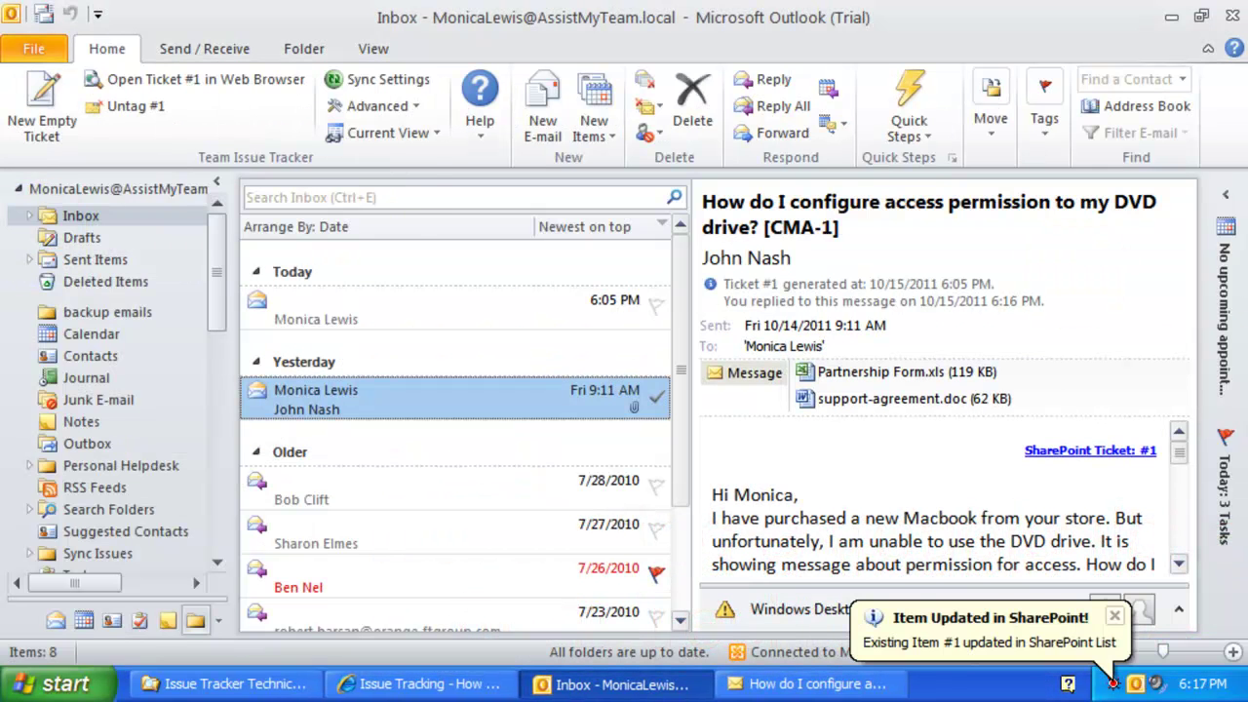
Step: Reload ticket #1's page and review the logged reply and the RE- [CMA-1].msg attachment
click(459, 683)
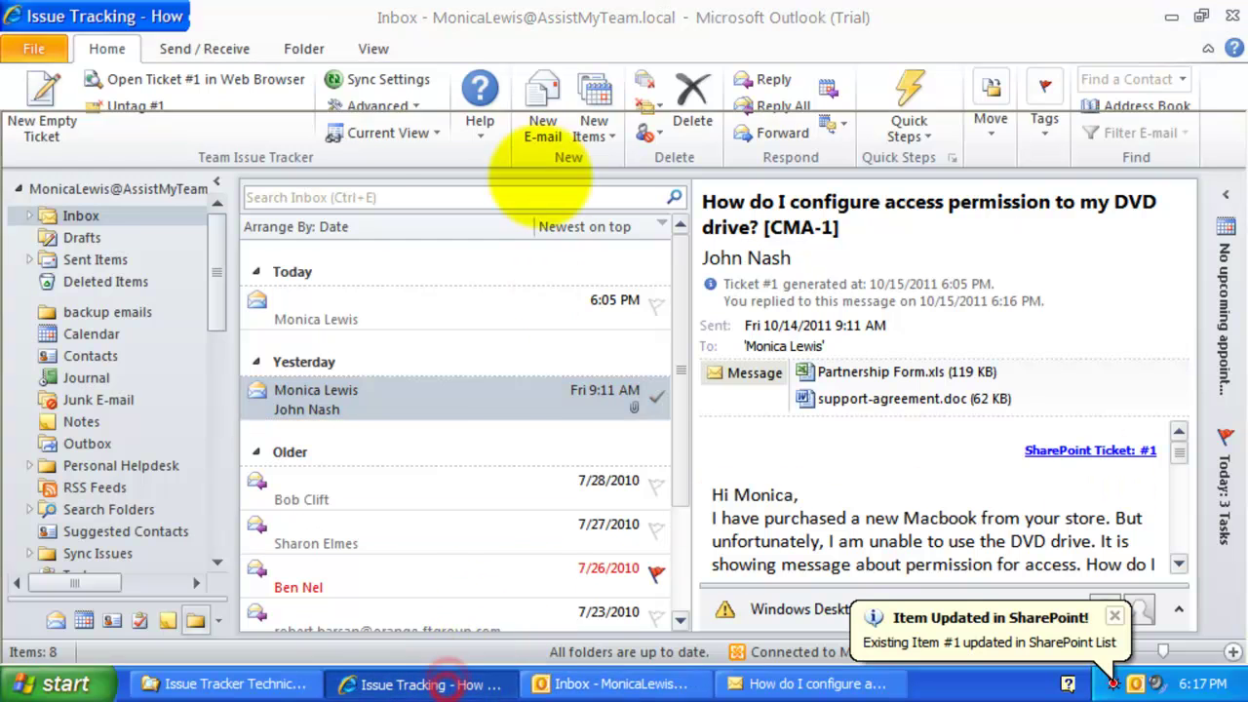
click(827, 51)
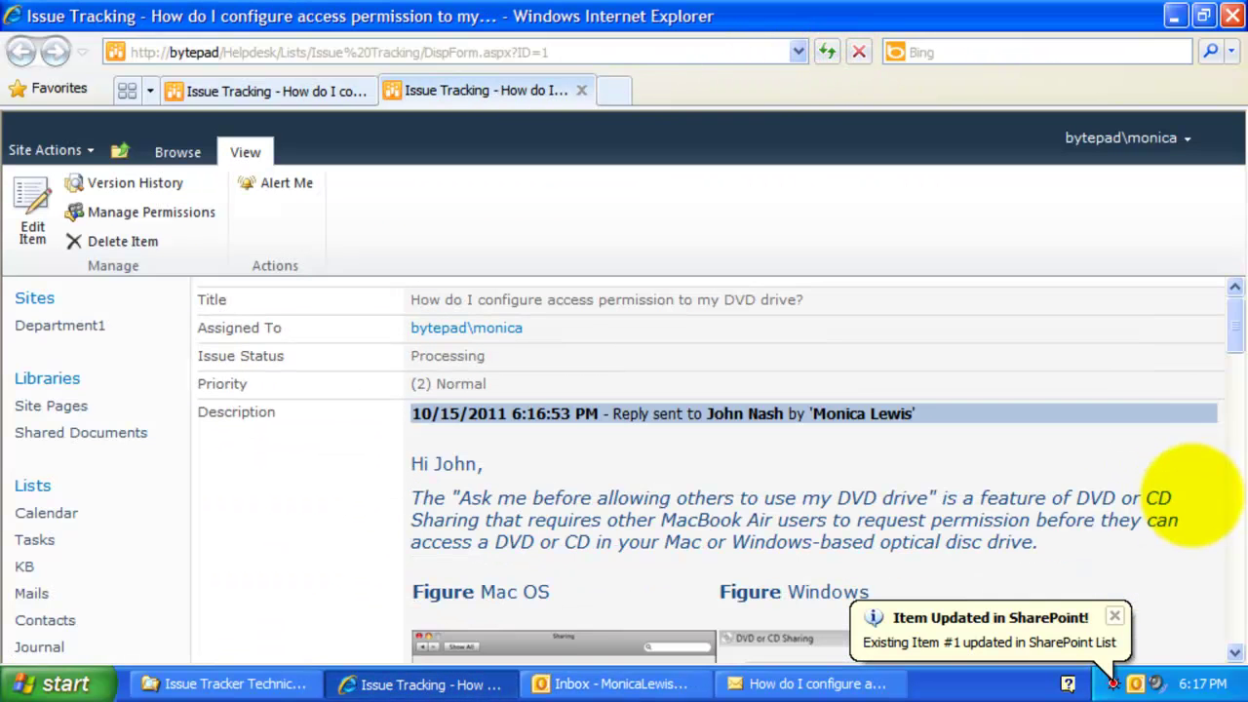
scroll(1235, 323, down, 1)
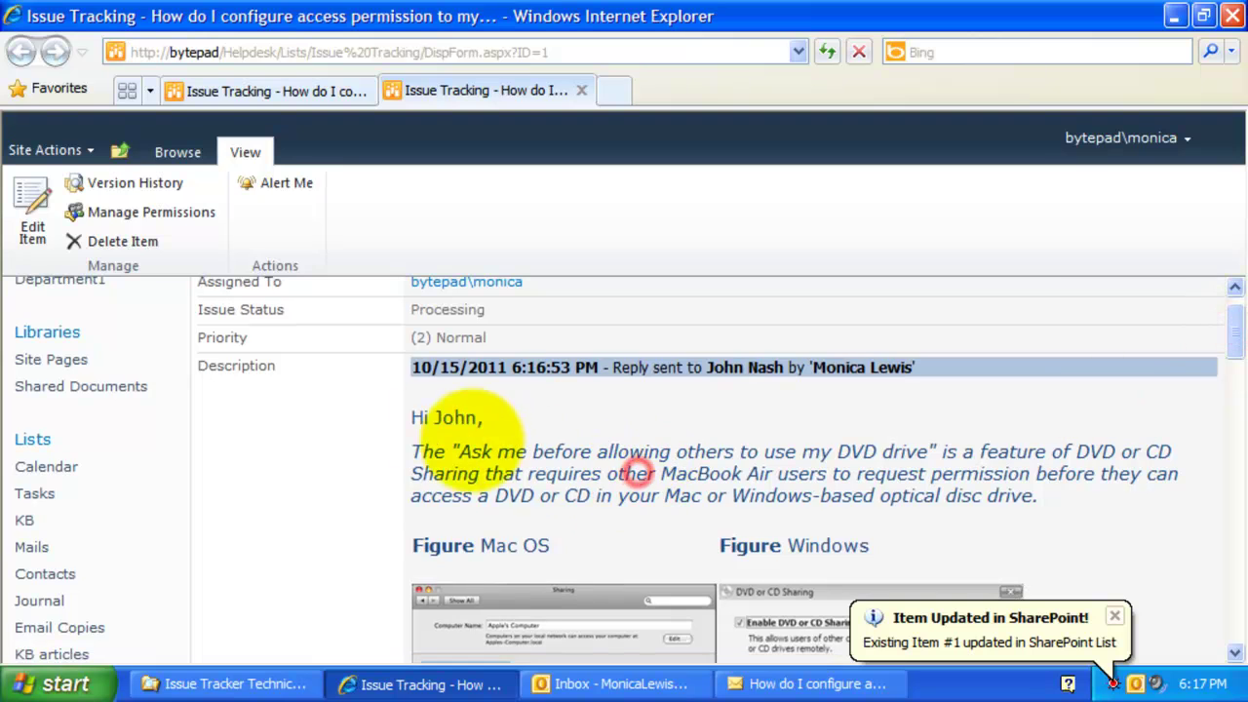
triple_click(420, 418)
scroll(516, 445, down, 10)
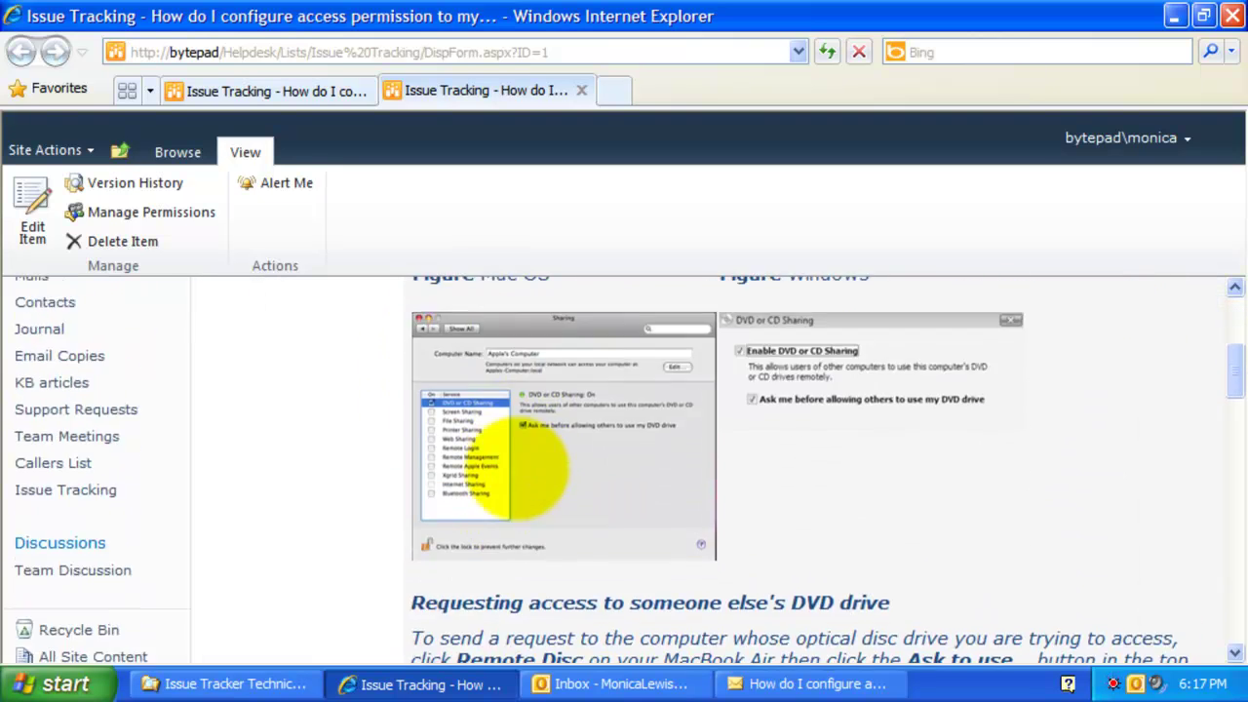
scroll(517, 446, down, 8)
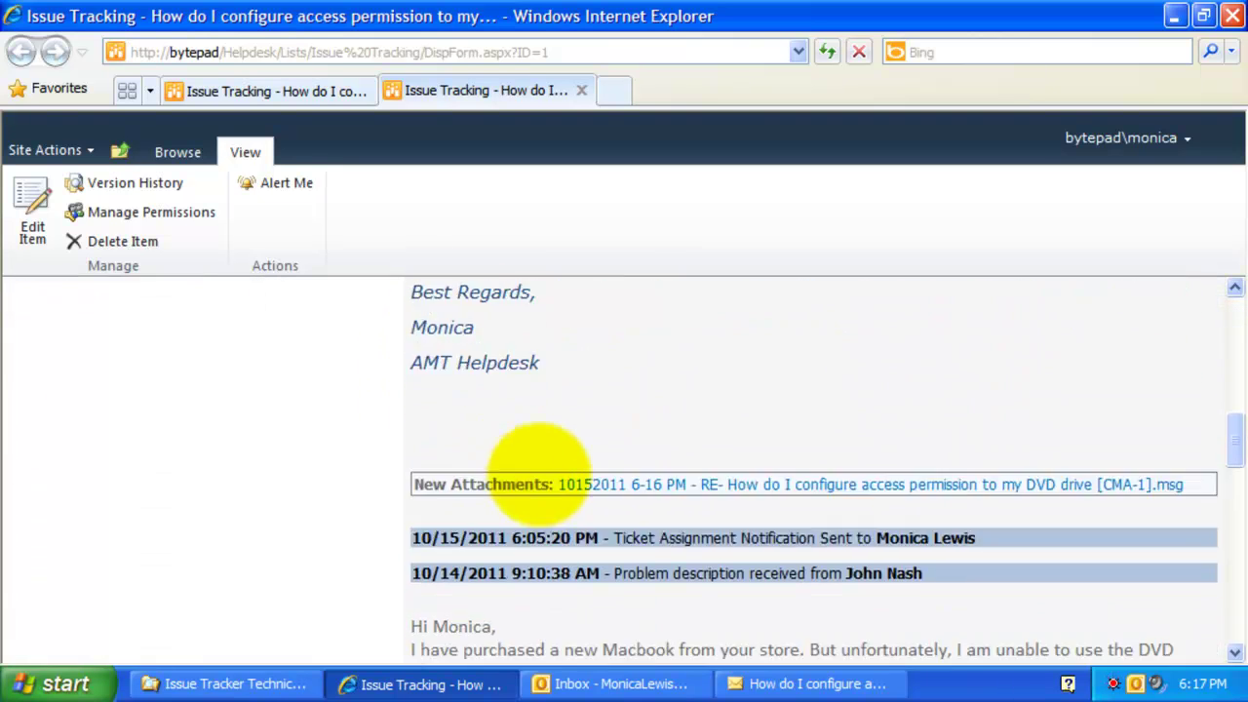
click(1112, 343)
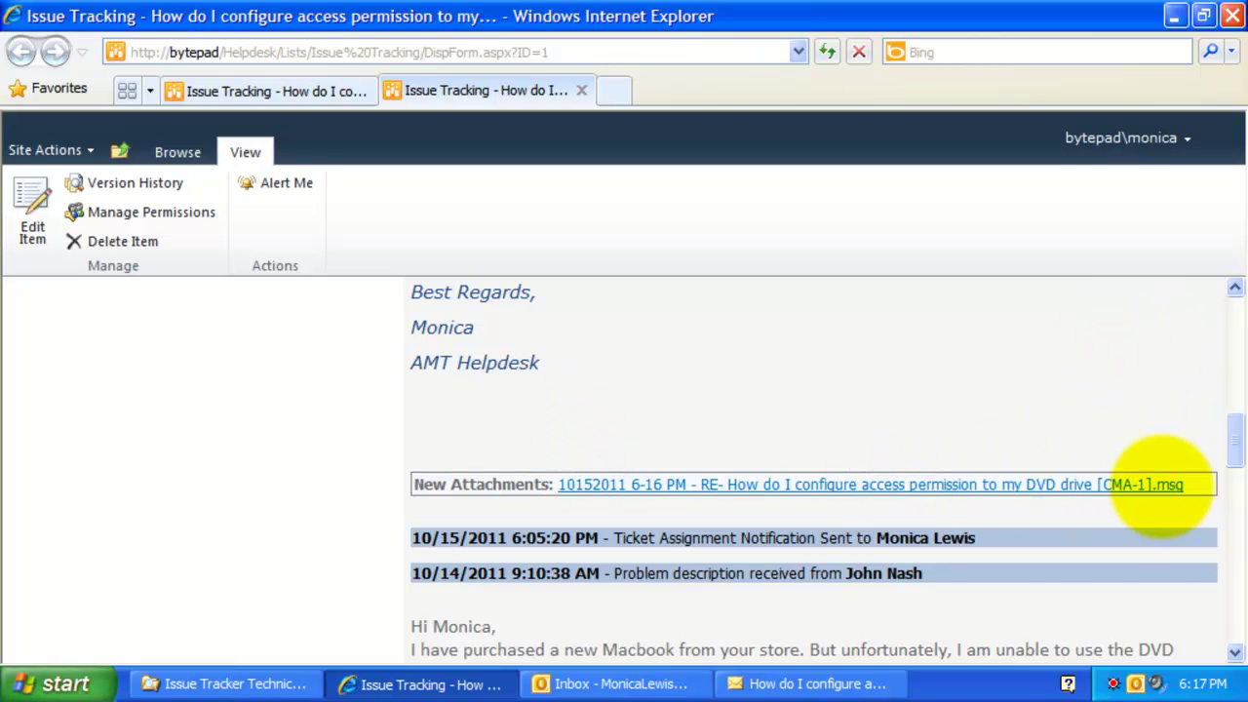
drag(1231, 439, 1226, 593)
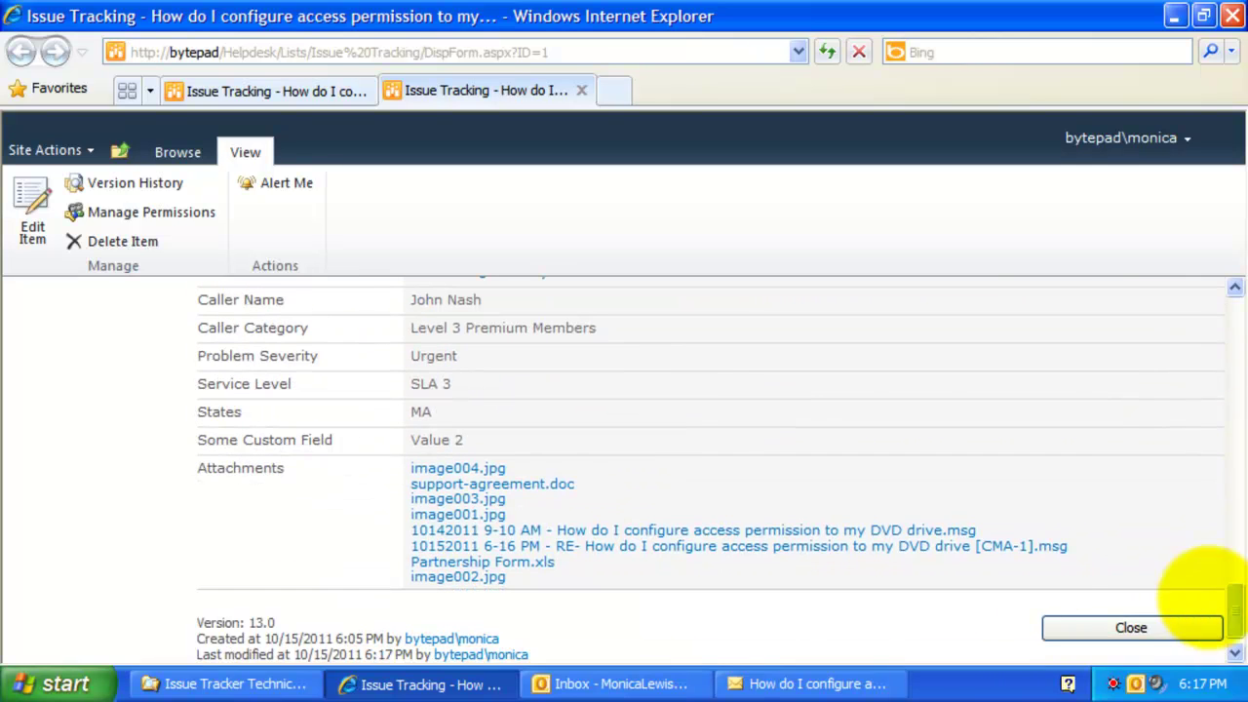
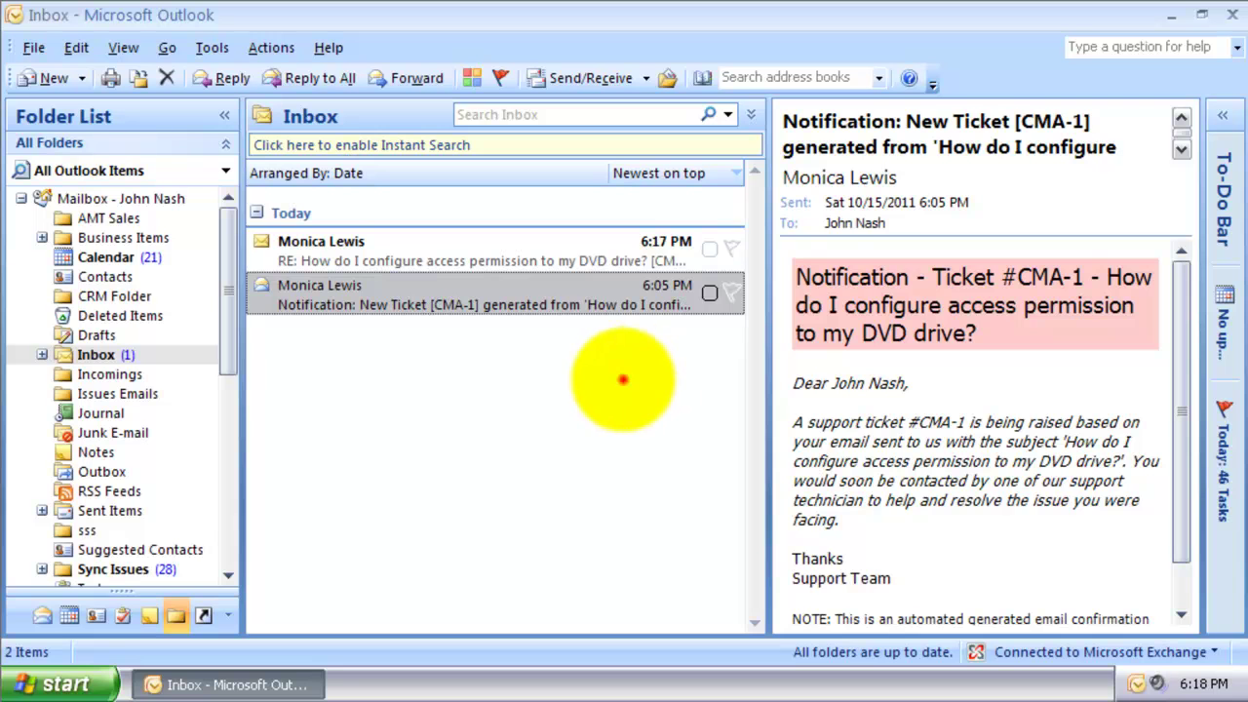
Step: Open the latest RE: message about DVD drive access and collapse the Folder List
click(575, 244)
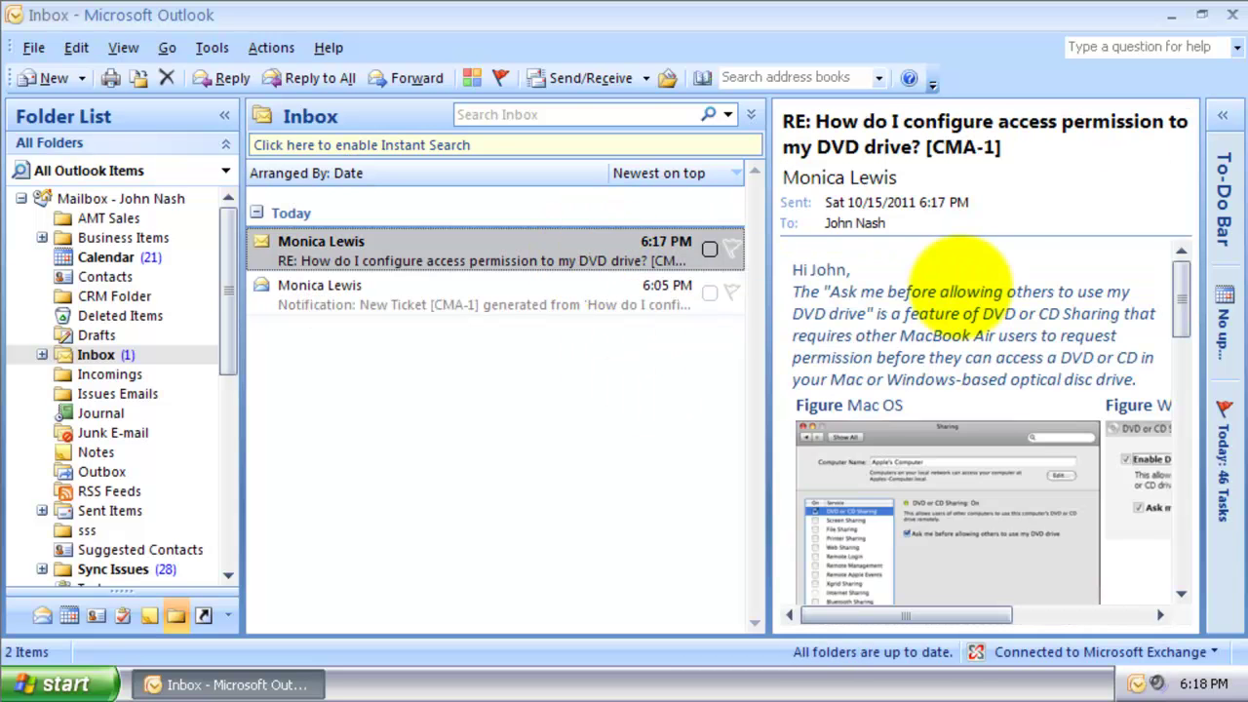
click(961, 289)
click(224, 115)
Step: Send a reply saying the fix worked and asking how to order the extended warranty
click(223, 80)
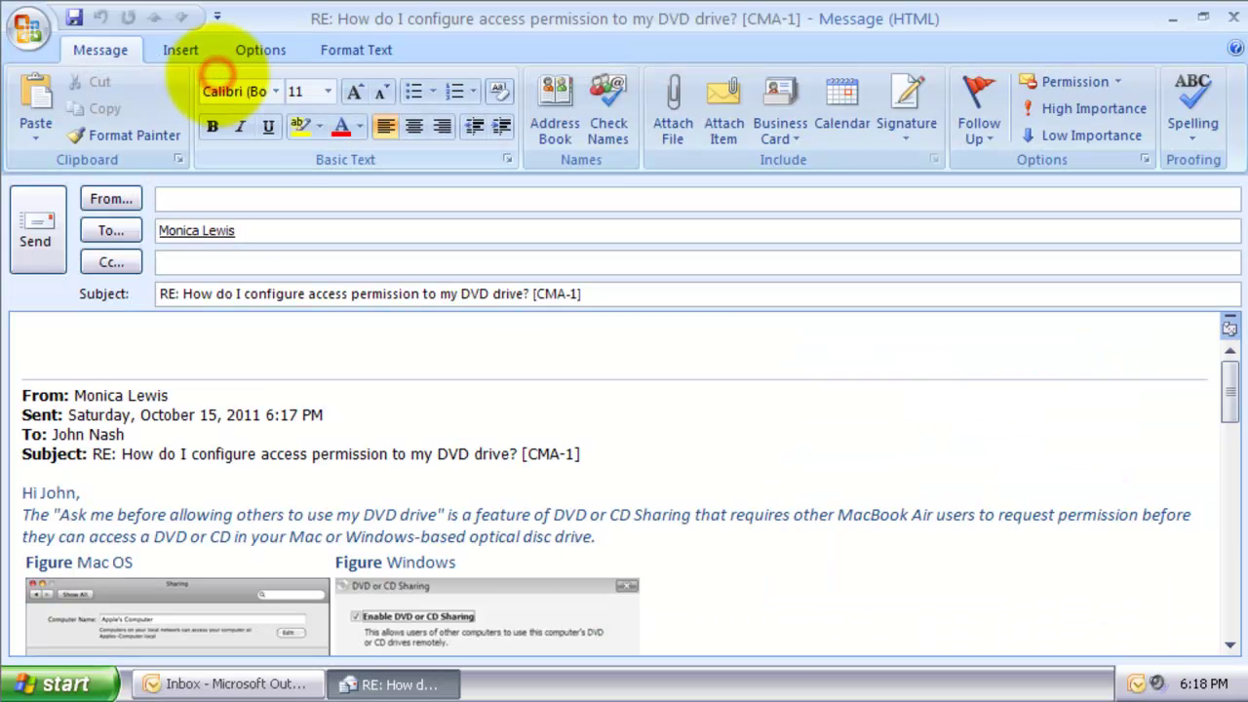
text(H)
text(i Monica,)
key(Return)
text(Thank you for the response. I tried what you had instructed, and it worked. Thank you very much! By the way, how do I order the extended warranty?)
key(Return)
key(Return)
text(John Nash)
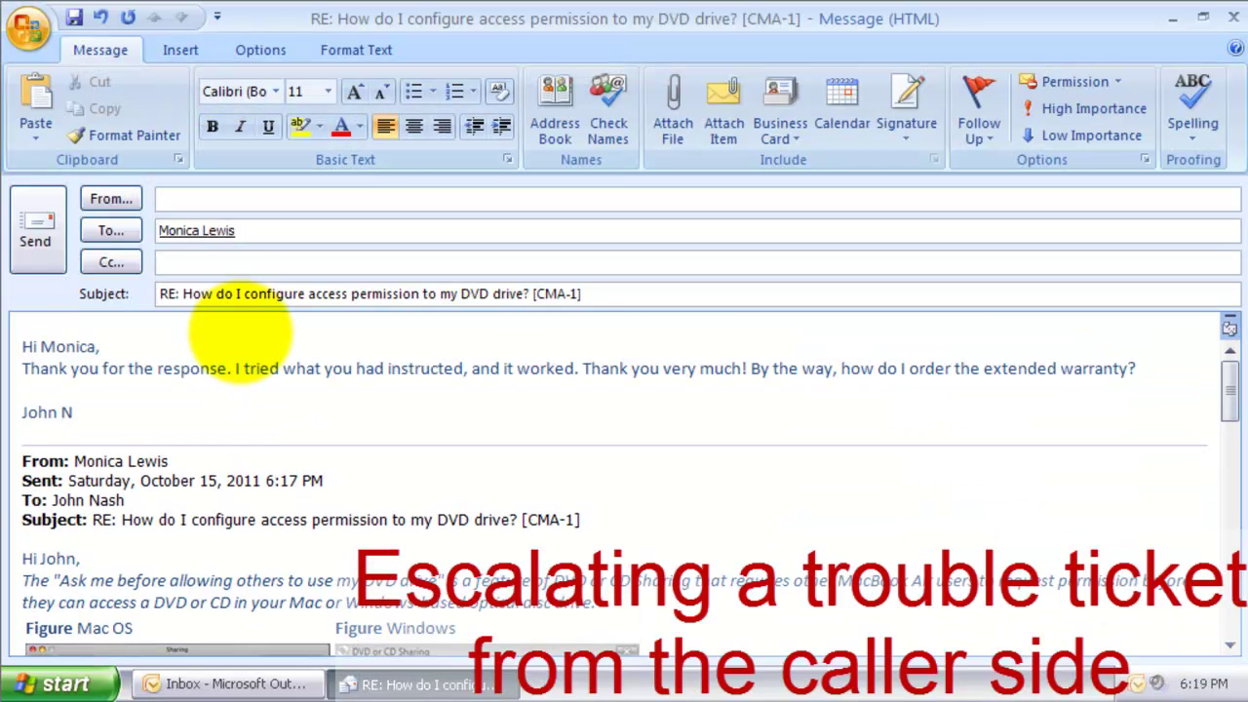
key(Return)
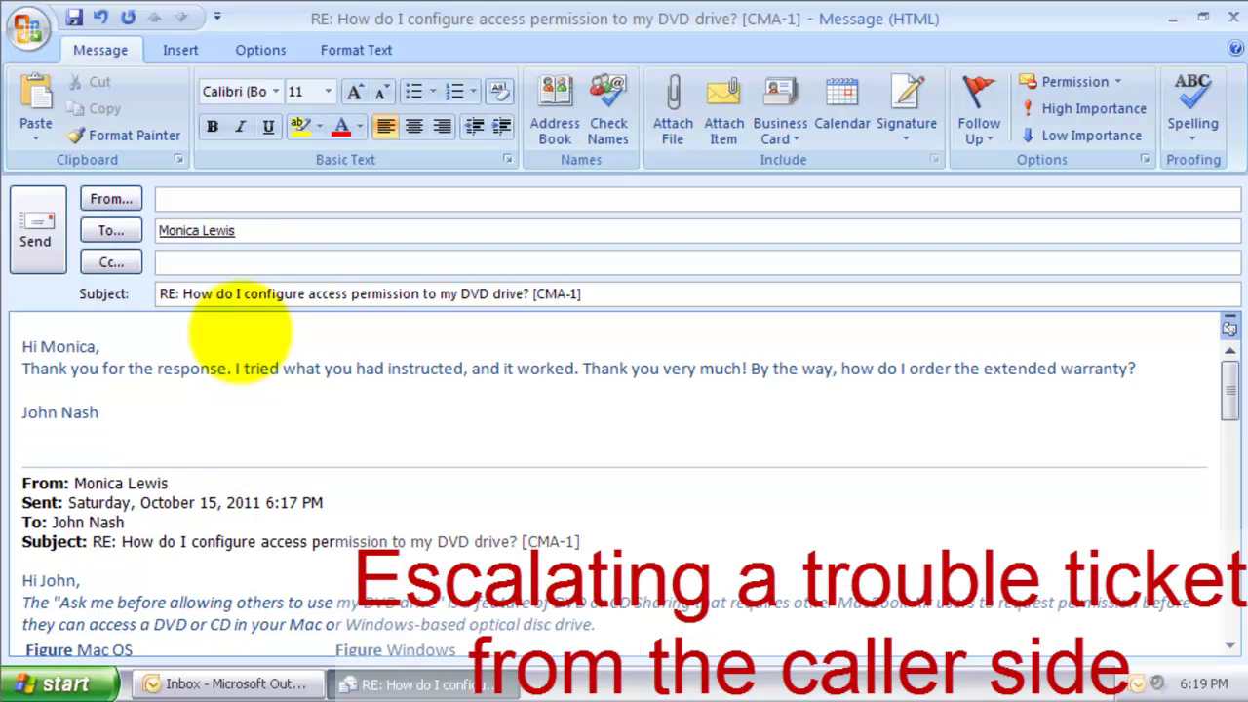
click(39, 228)
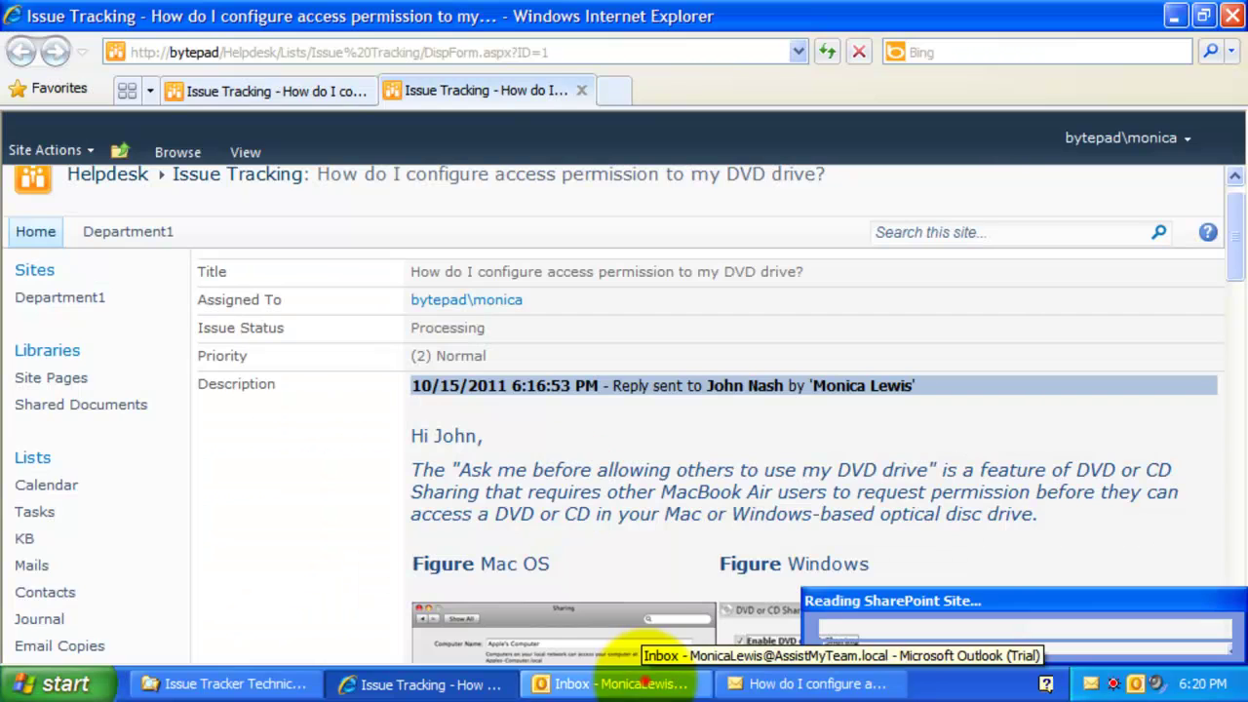
Step: Bring the support agent's inbox forward and open the customer's 6:20 PM reply
click(613, 684)
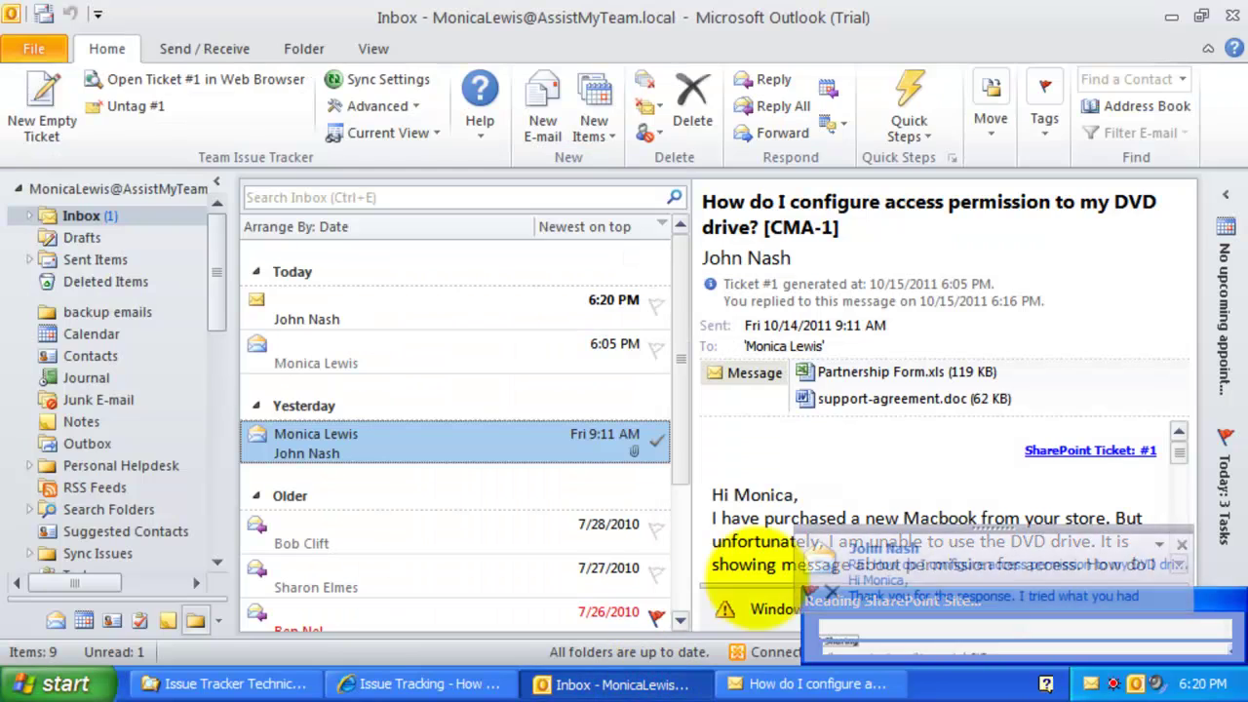
click(481, 319)
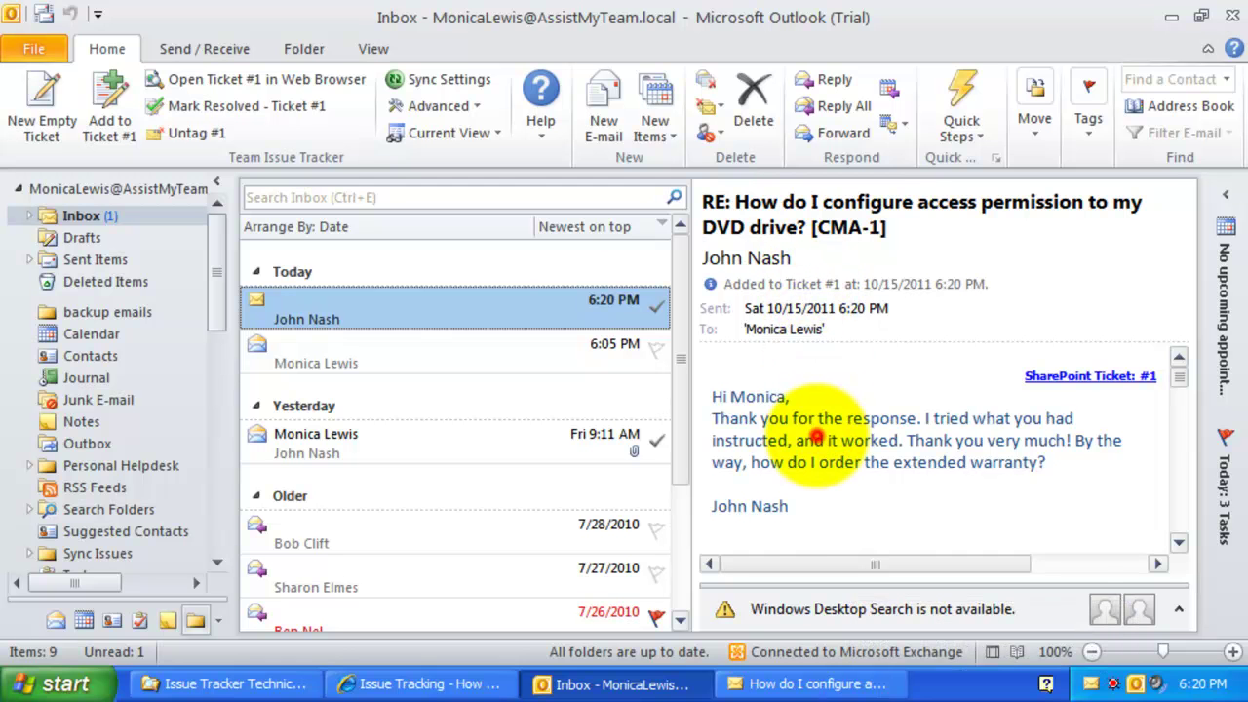
Step: Reload Ticket #1 in the browser and look through its description and fields
click(482, 683)
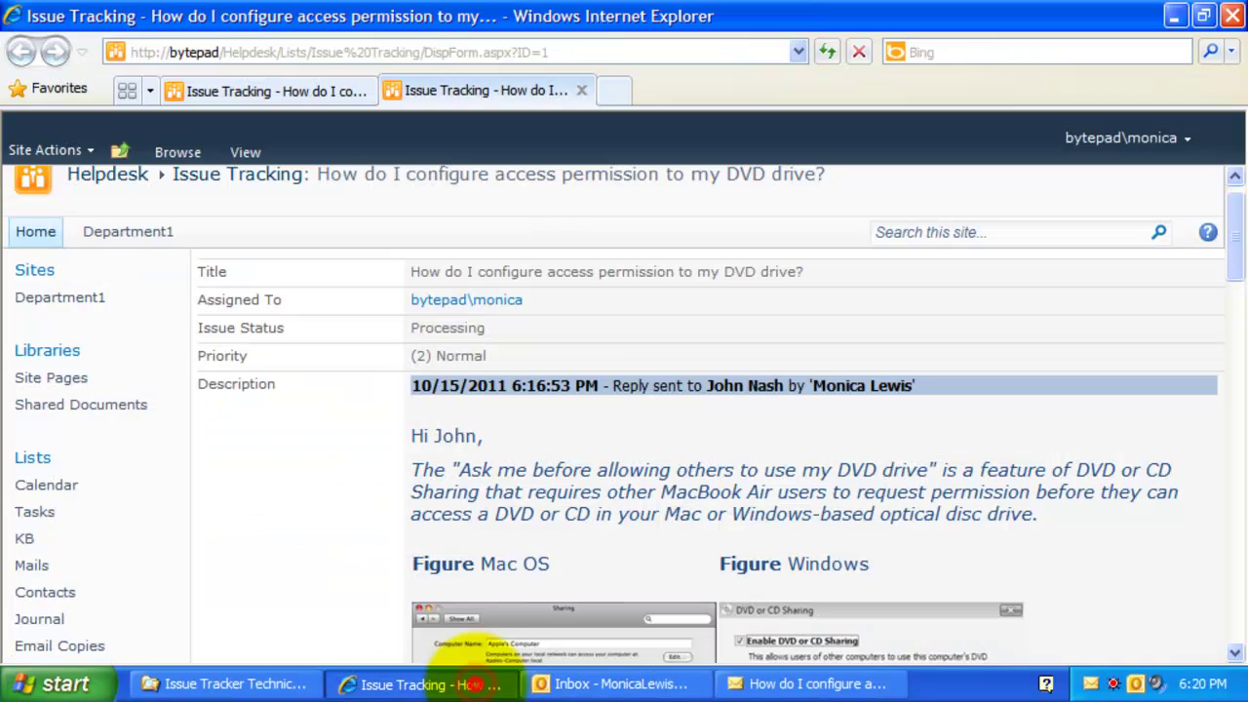
click(827, 51)
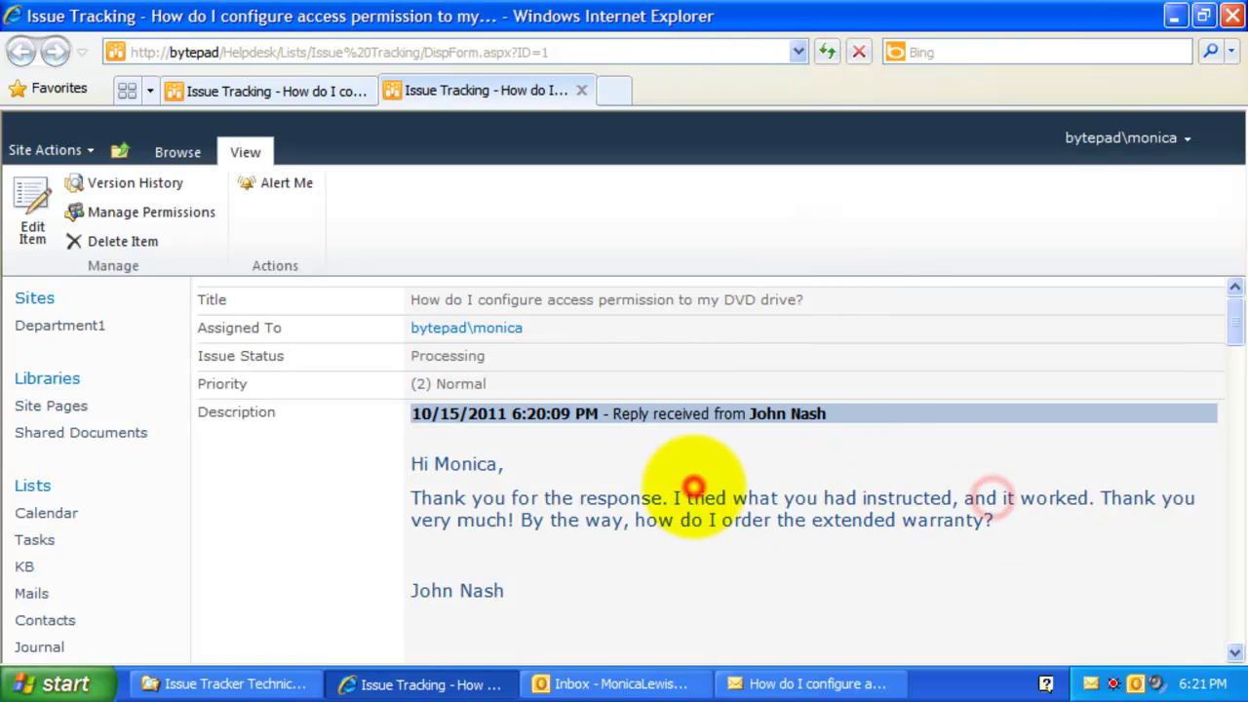
scroll(692, 486, down, 3)
scroll(695, 481, down, 3)
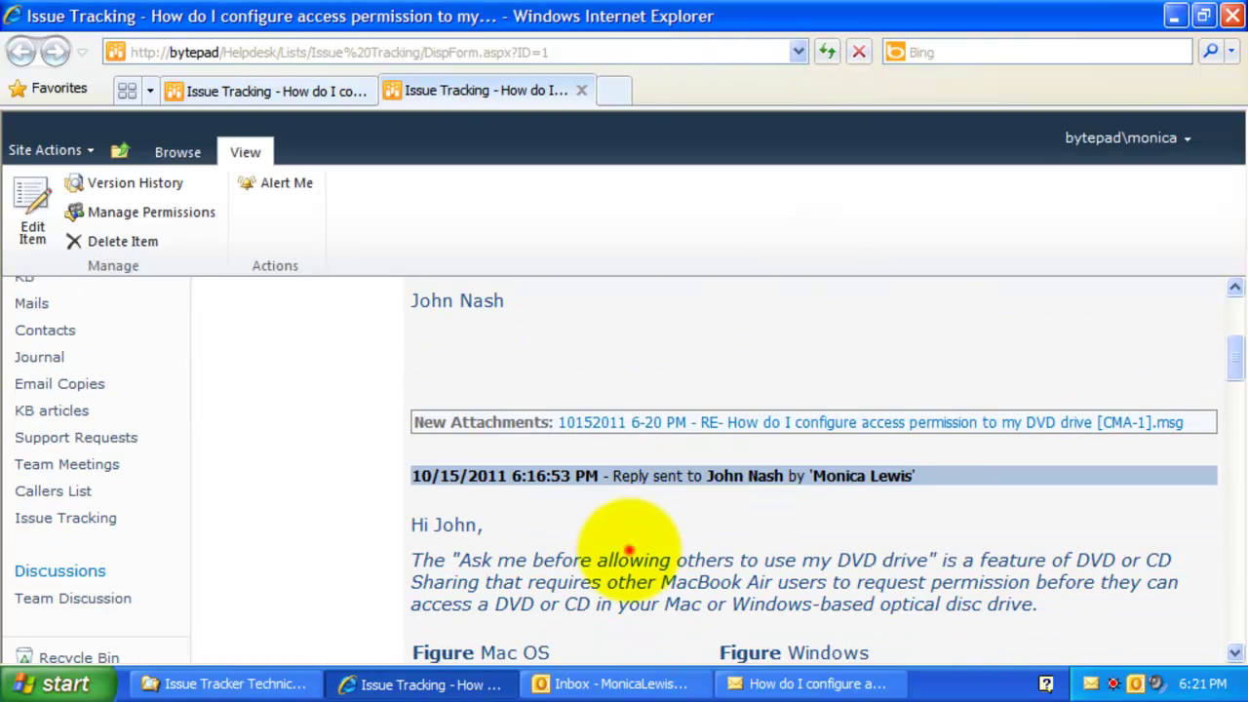
scroll(607, 544, up, 2)
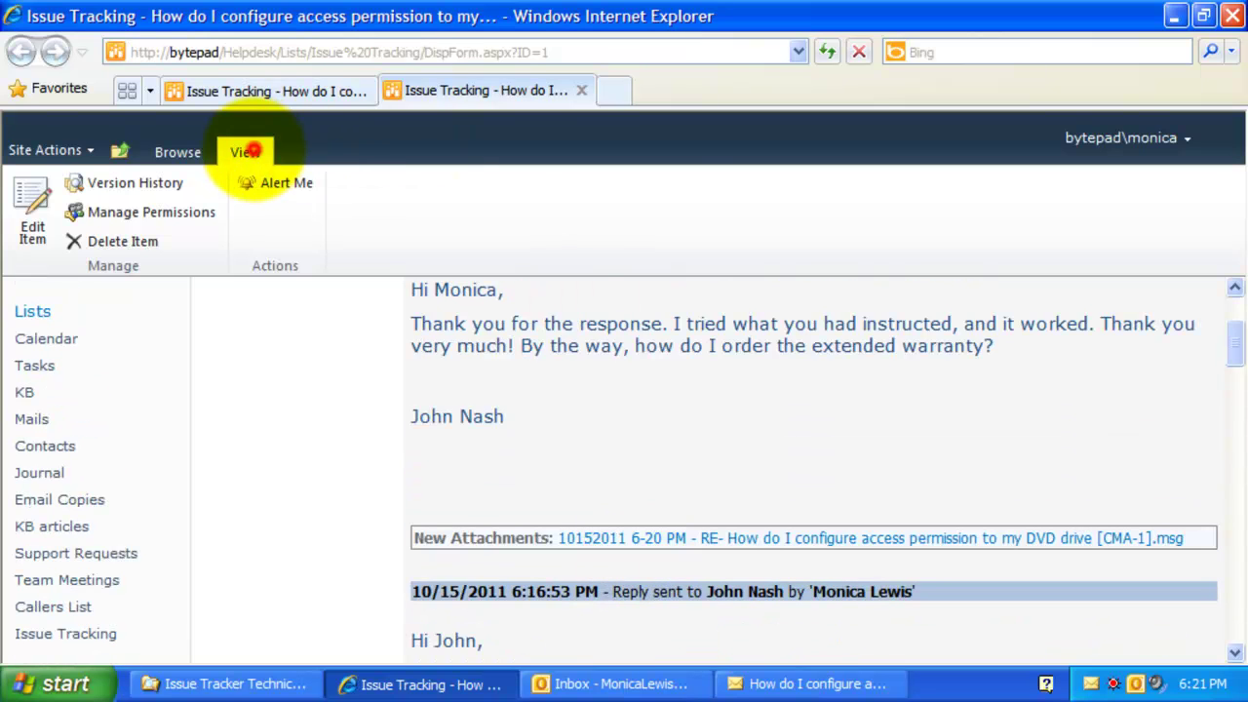
click(245, 152)
click(655, 378)
scroll(655, 378, up, 2)
drag(566, 505, 412, 362)
click(530, 459)
scroll(546, 492, down, 6)
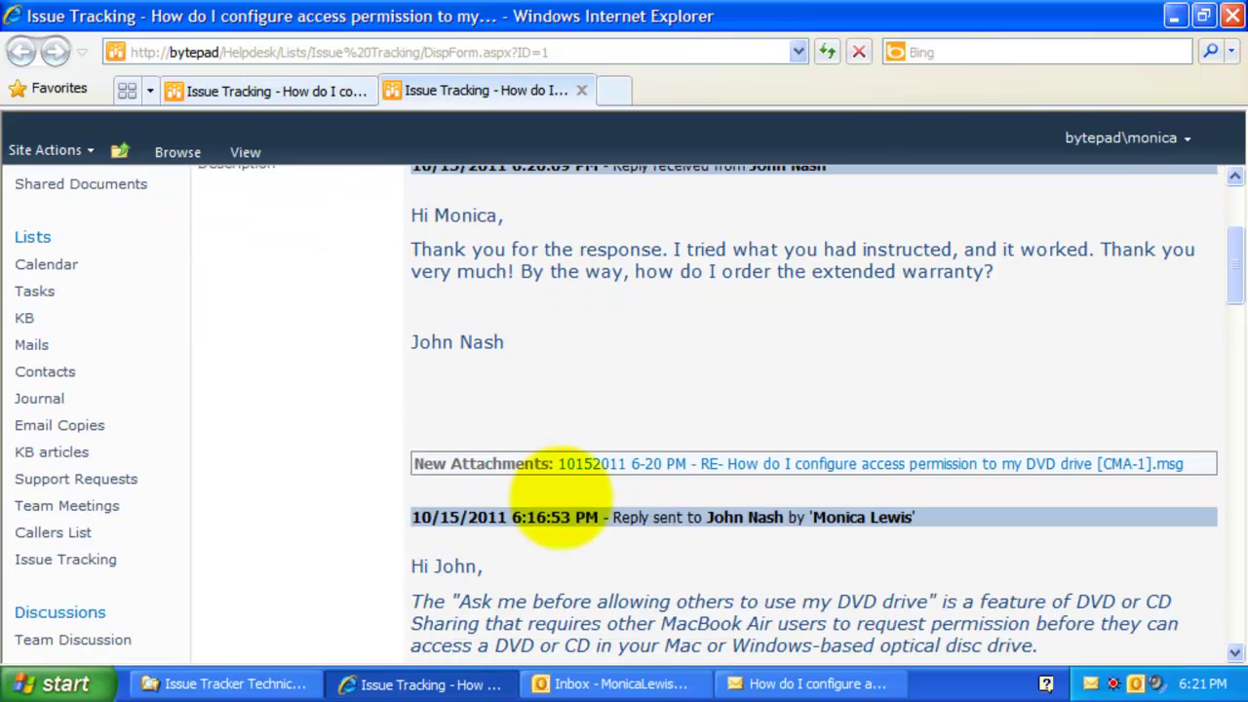
scroll(560, 493, down, 15)
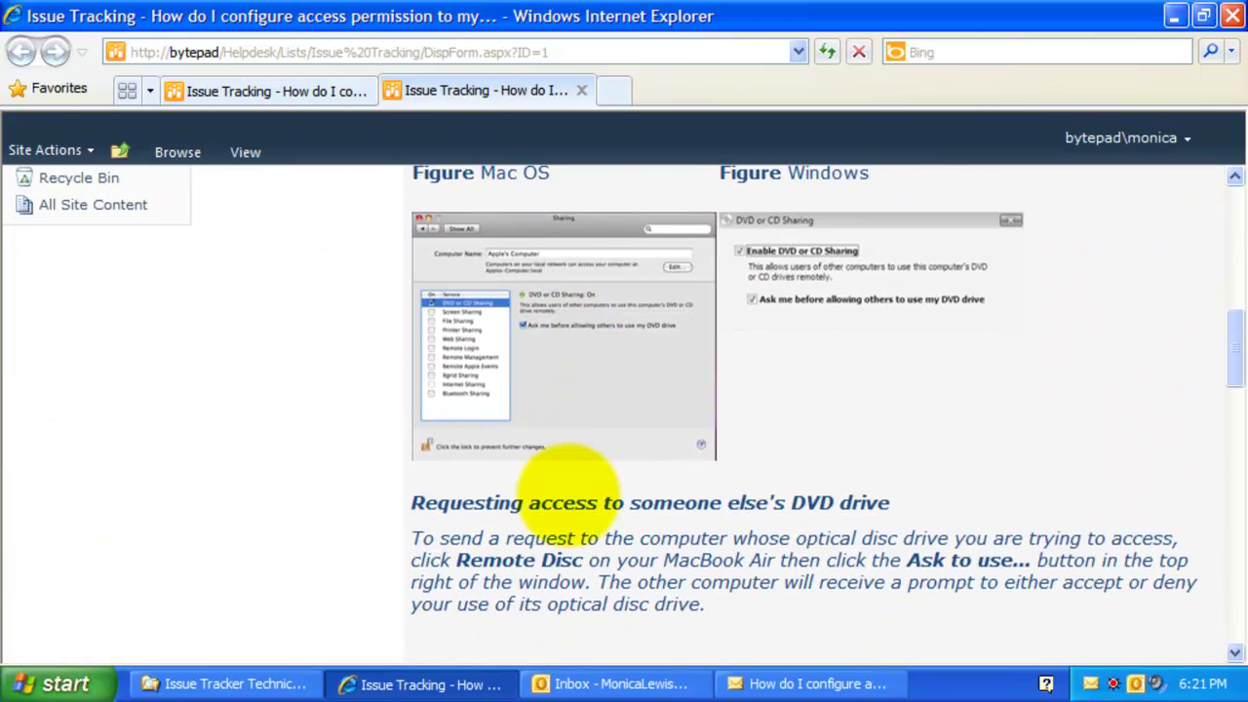
scroll(567, 494, down, 10)
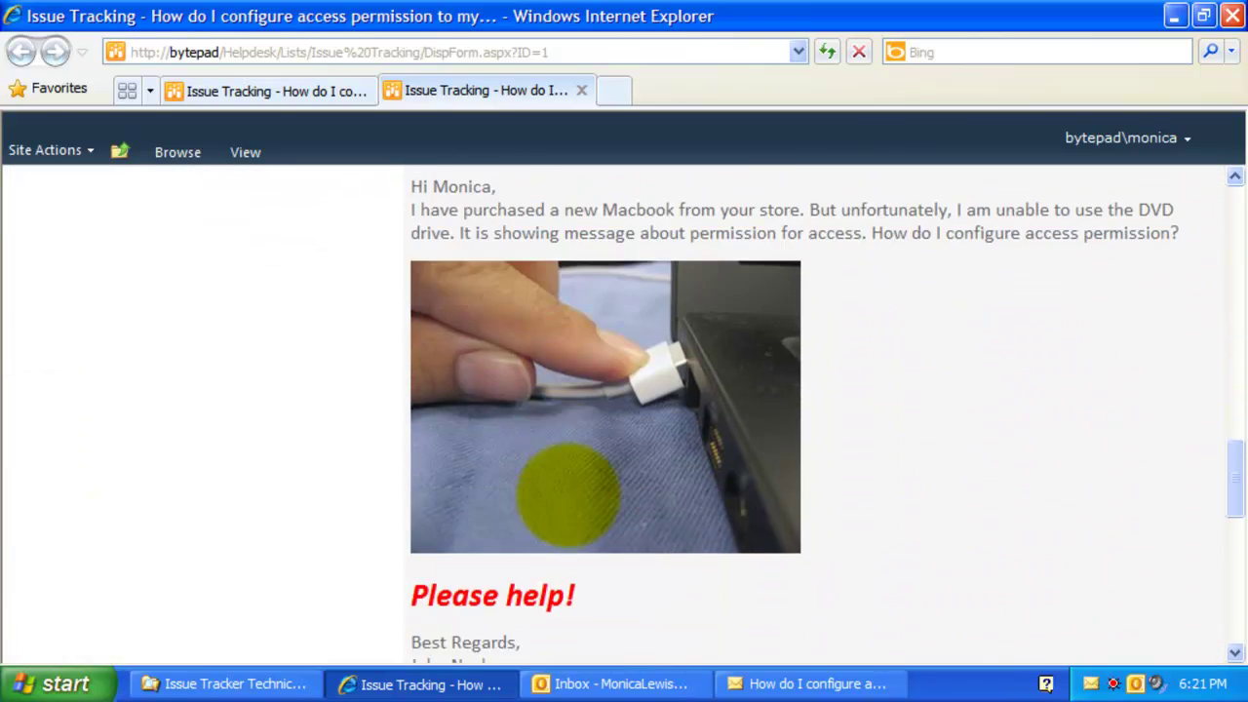
scroll(568, 495, down, 8)
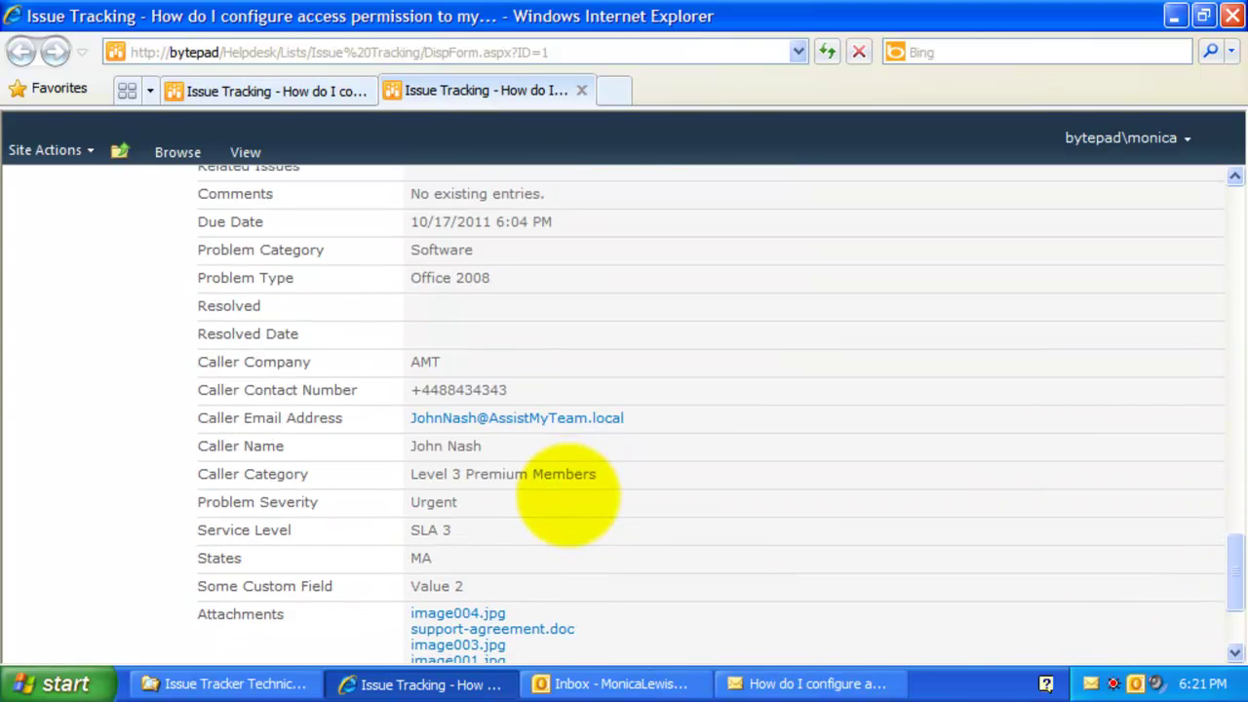
drag(1236, 595, 1245, 458)
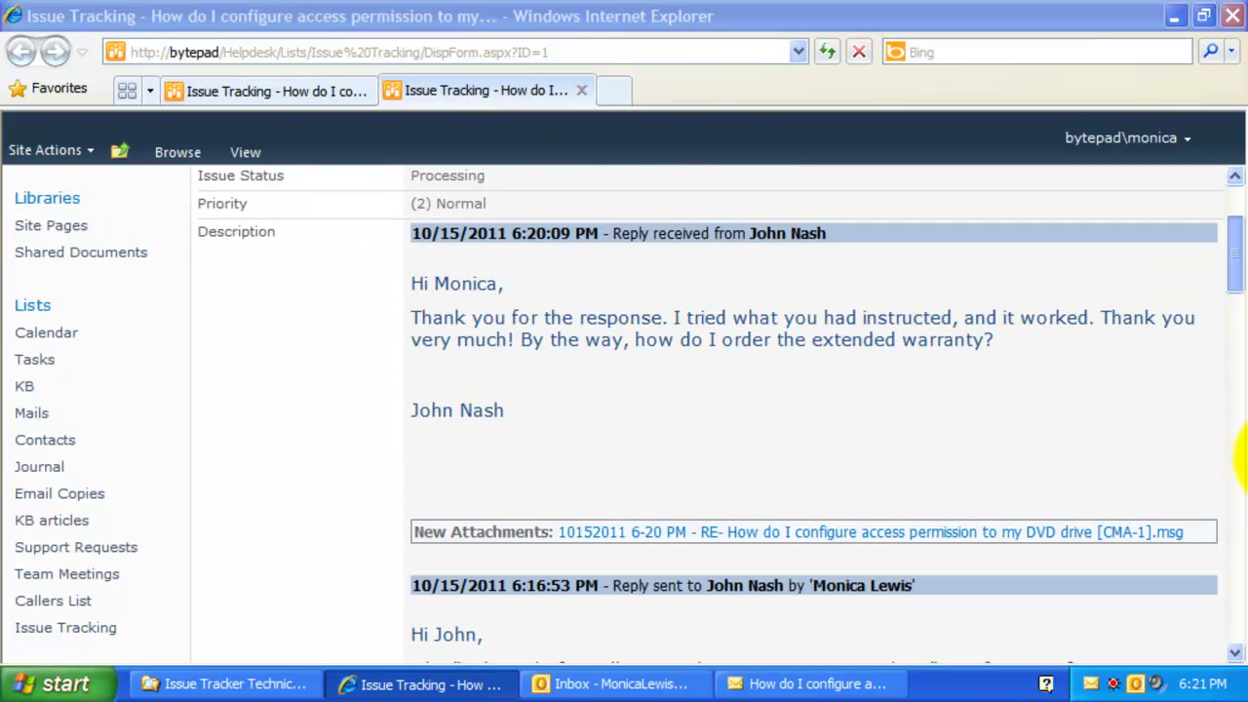
Step: Check the Outlook inbox, review the ticket's new reply attachment again, then minimize the browser
click(623, 684)
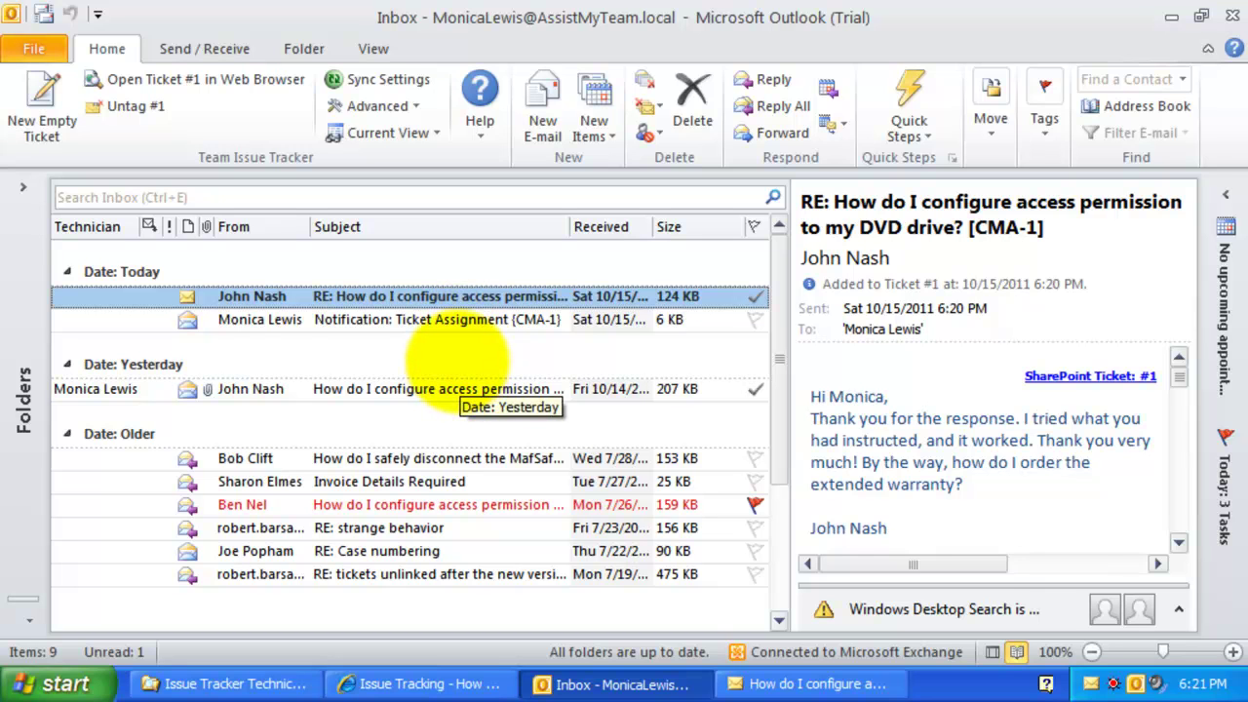
click(448, 684)
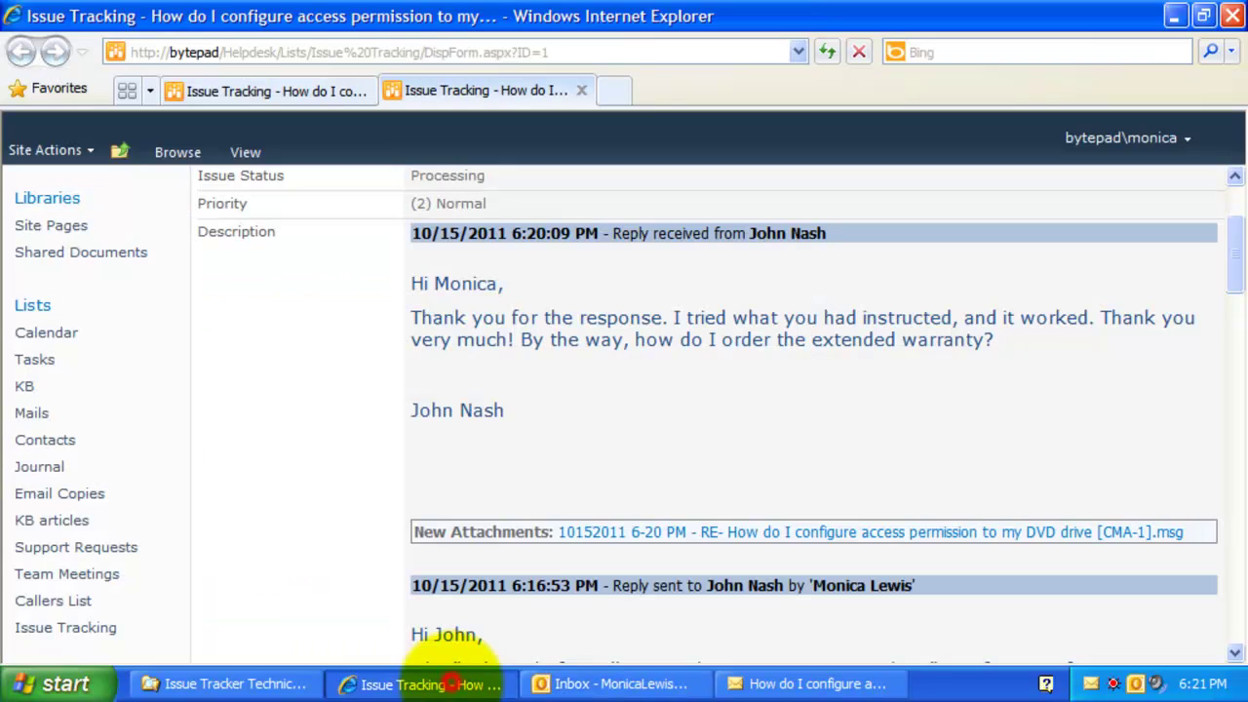
click(880, 444)
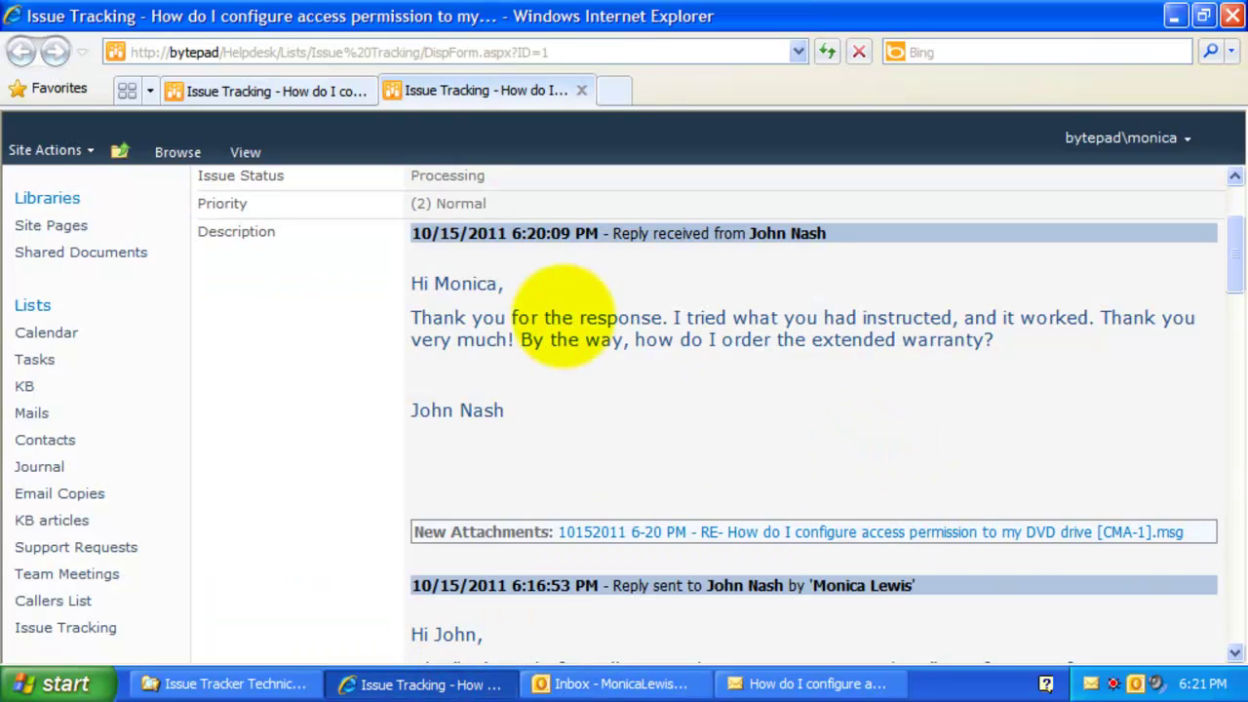
drag(458, 283, 630, 440)
click(566, 418)
scroll(581, 439, down, 2)
scroll(575, 449, down, 1)
scroll(595, 409, down, 3)
scroll(595, 410, down, 4)
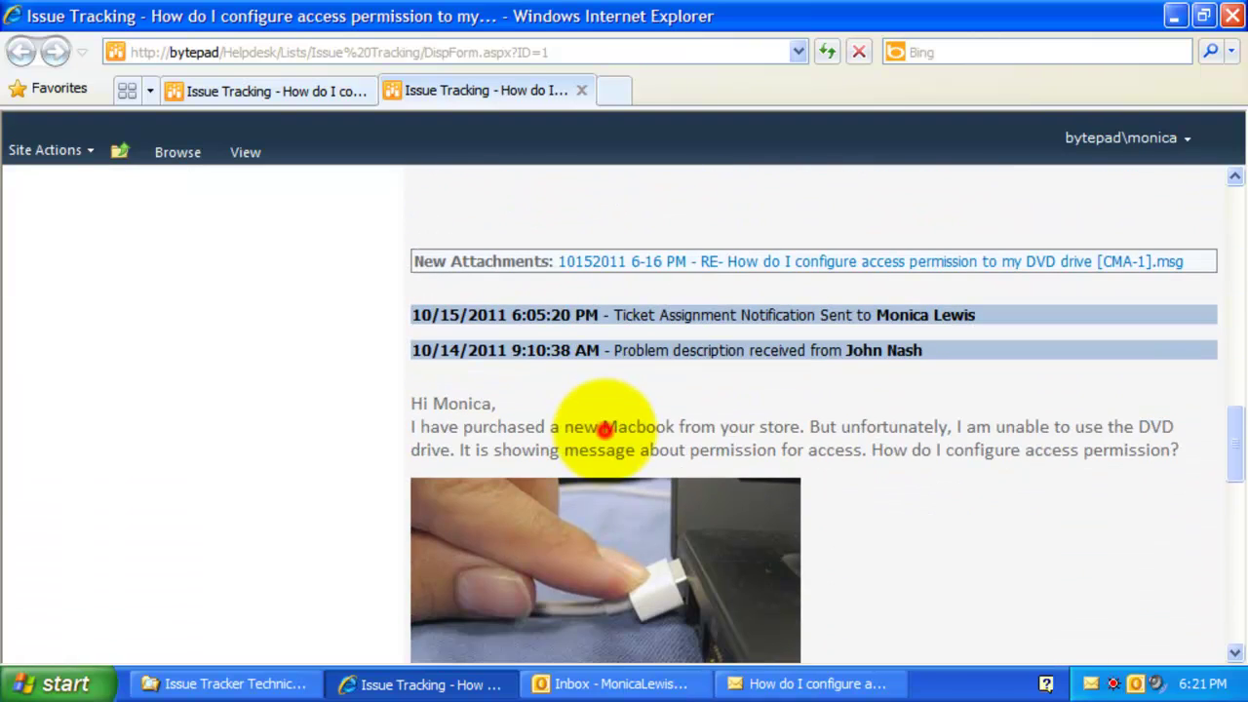
drag(578, 419, 704, 476)
scroll(673, 448, down, 5)
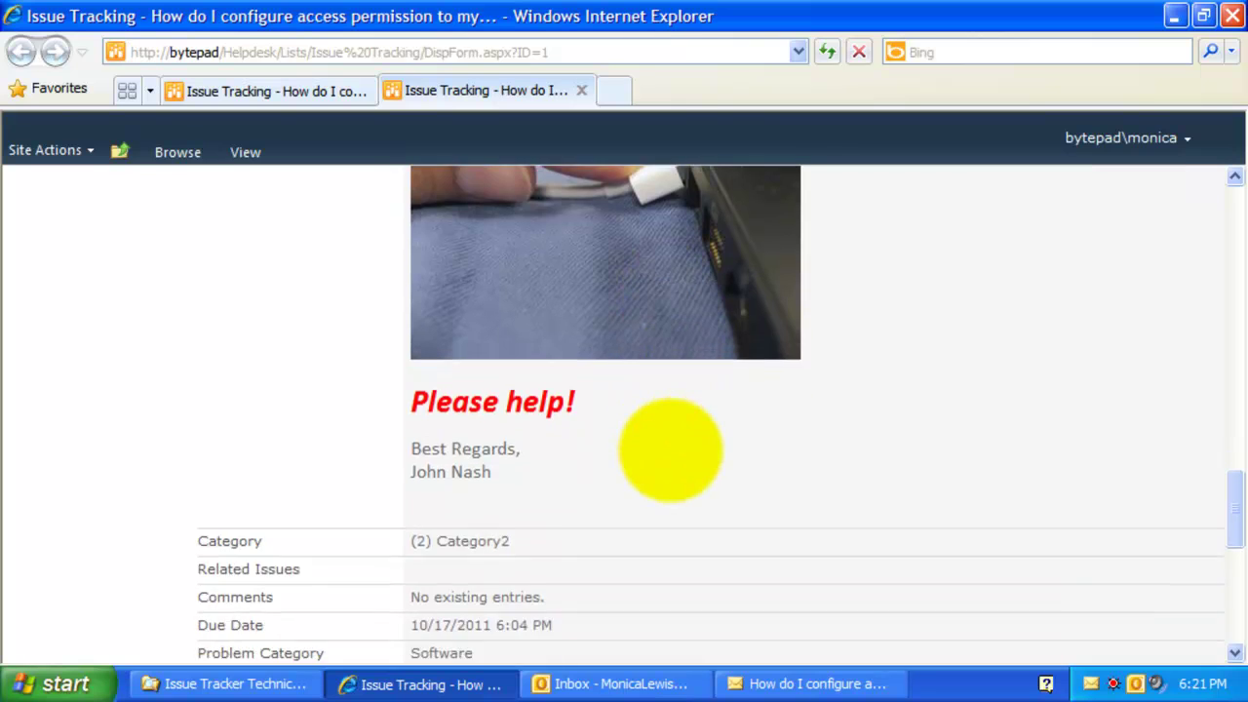
click(632, 400)
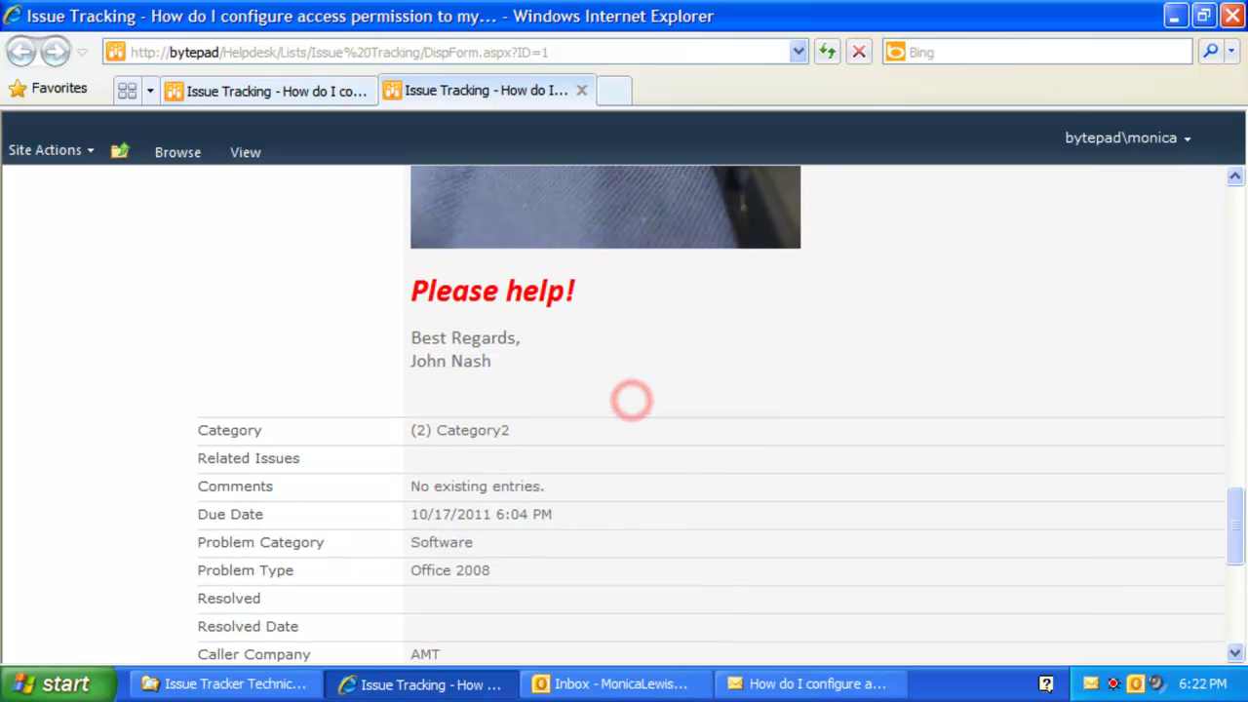
click(1175, 16)
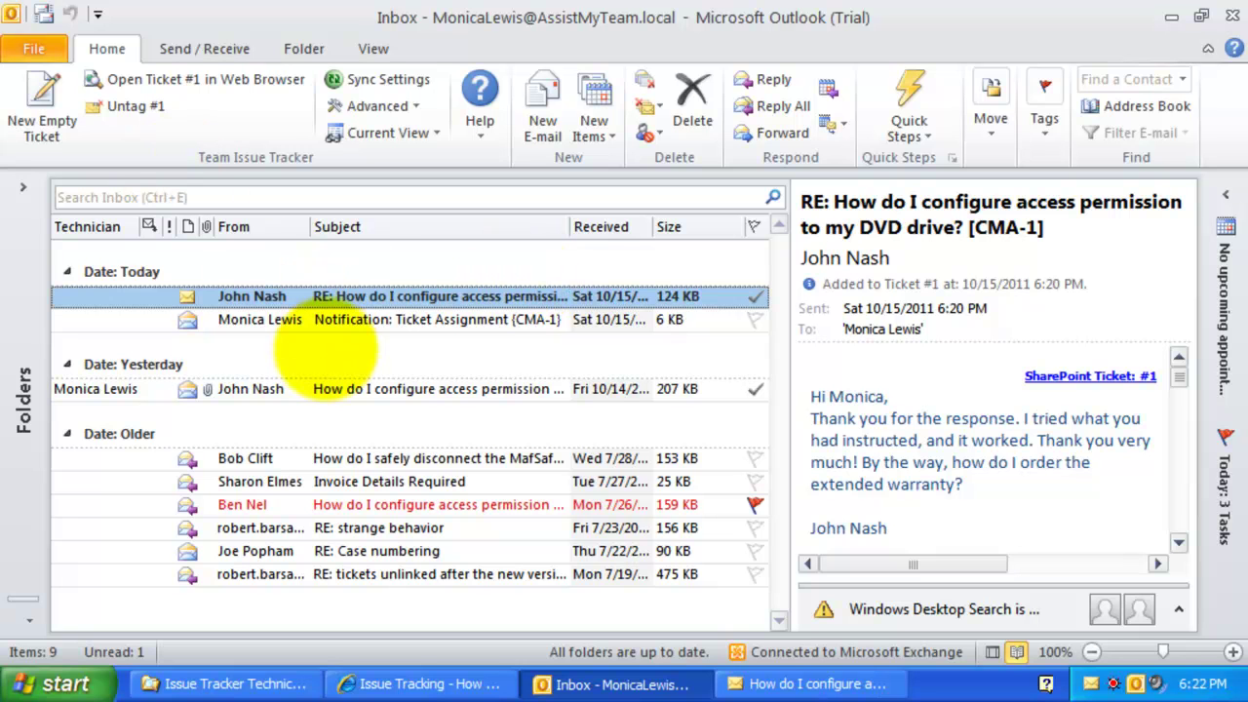
Step: Select the Invoice Details Required email and open Advanced > Tickets Automation
click(372, 479)
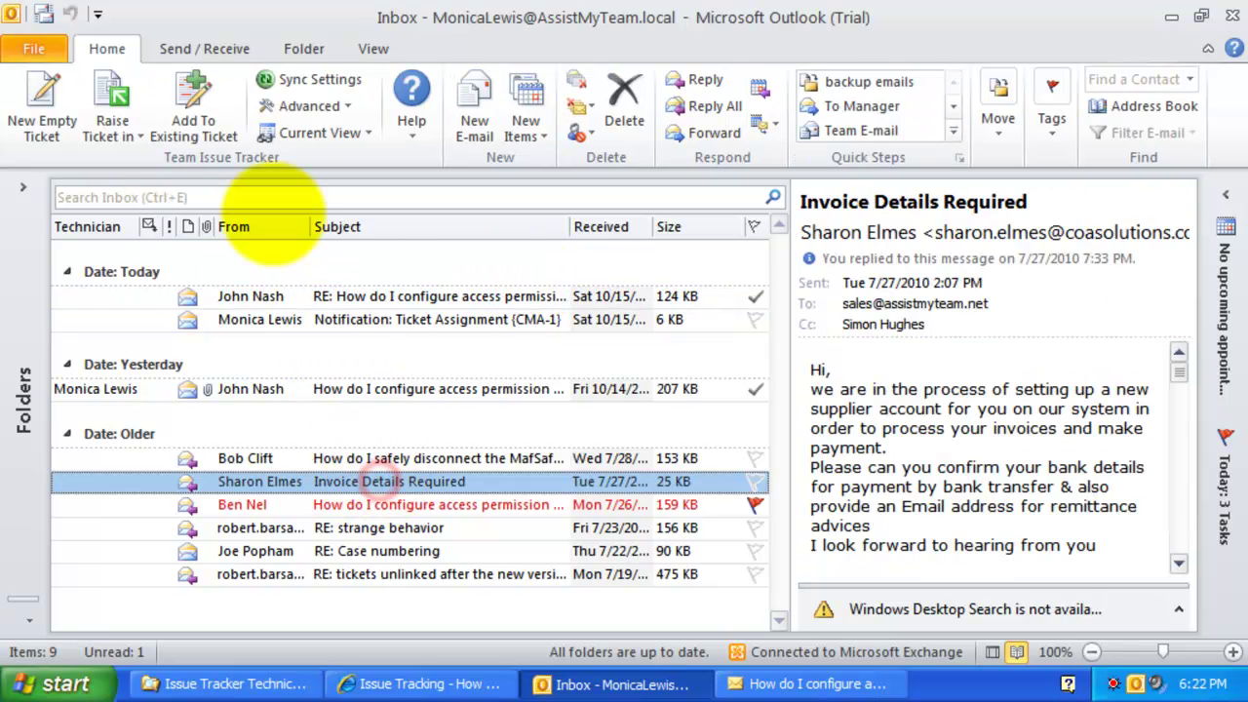
click(110, 130)
click(125, 135)
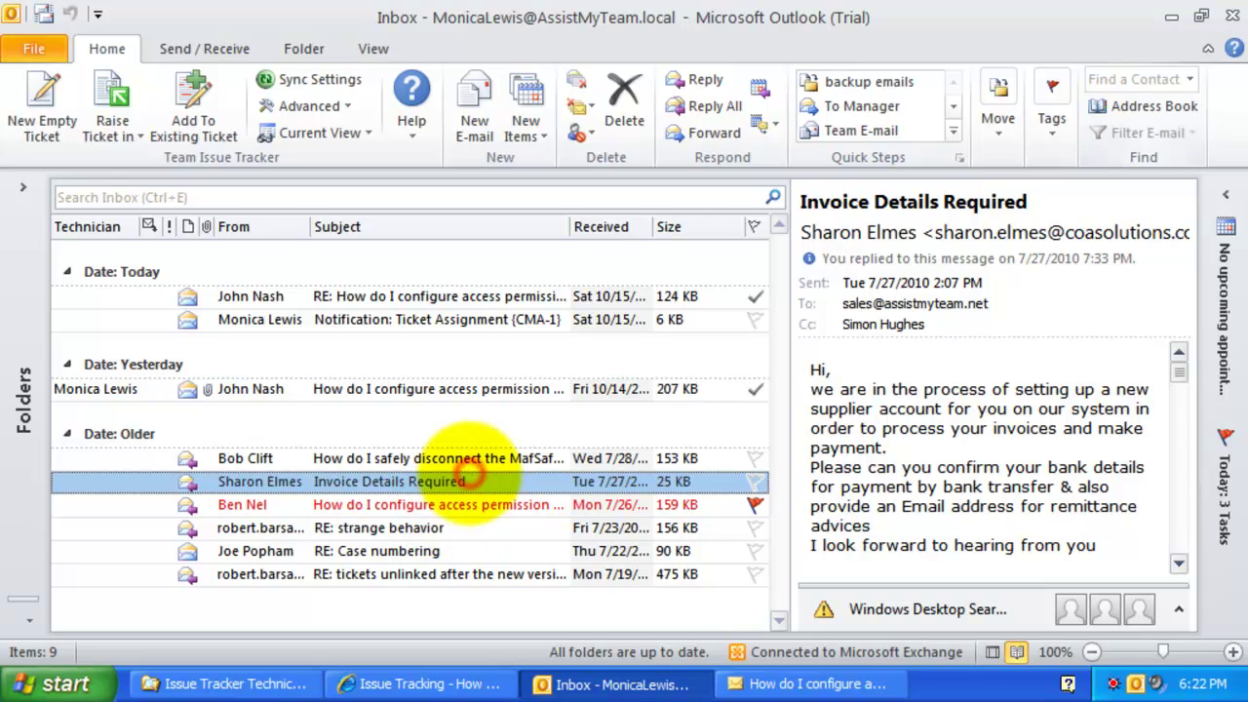
click(337, 105)
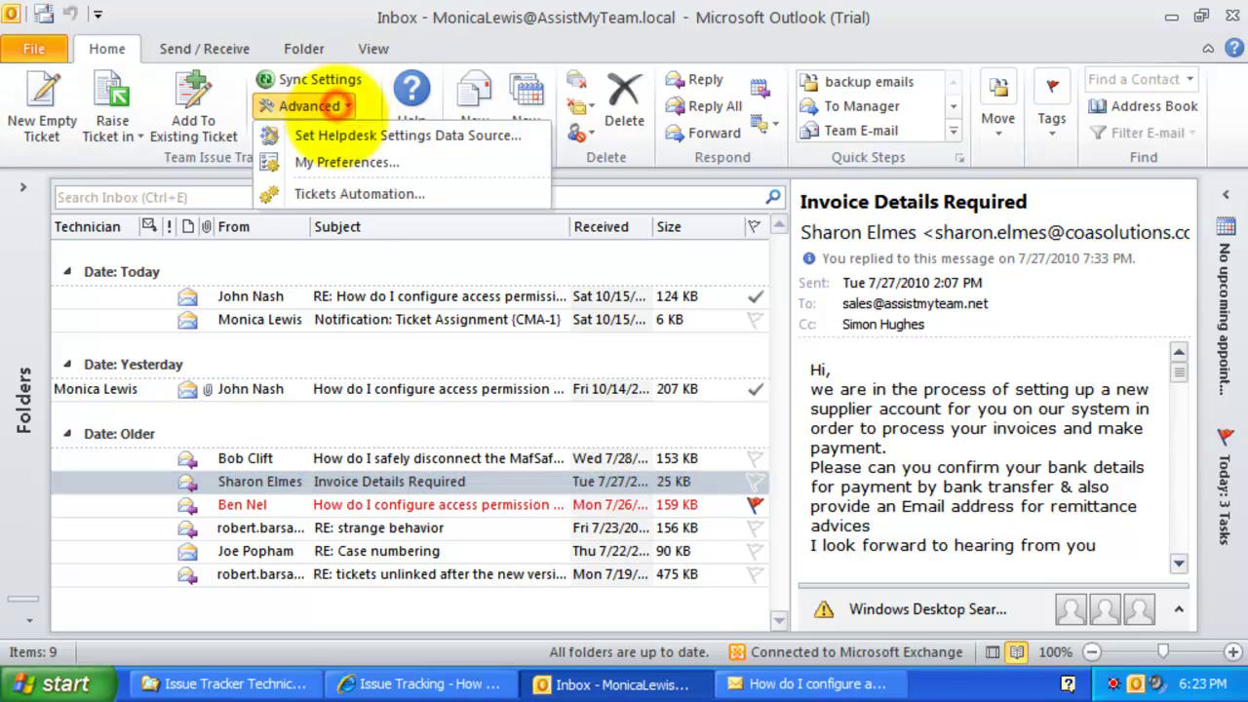
click(353, 194)
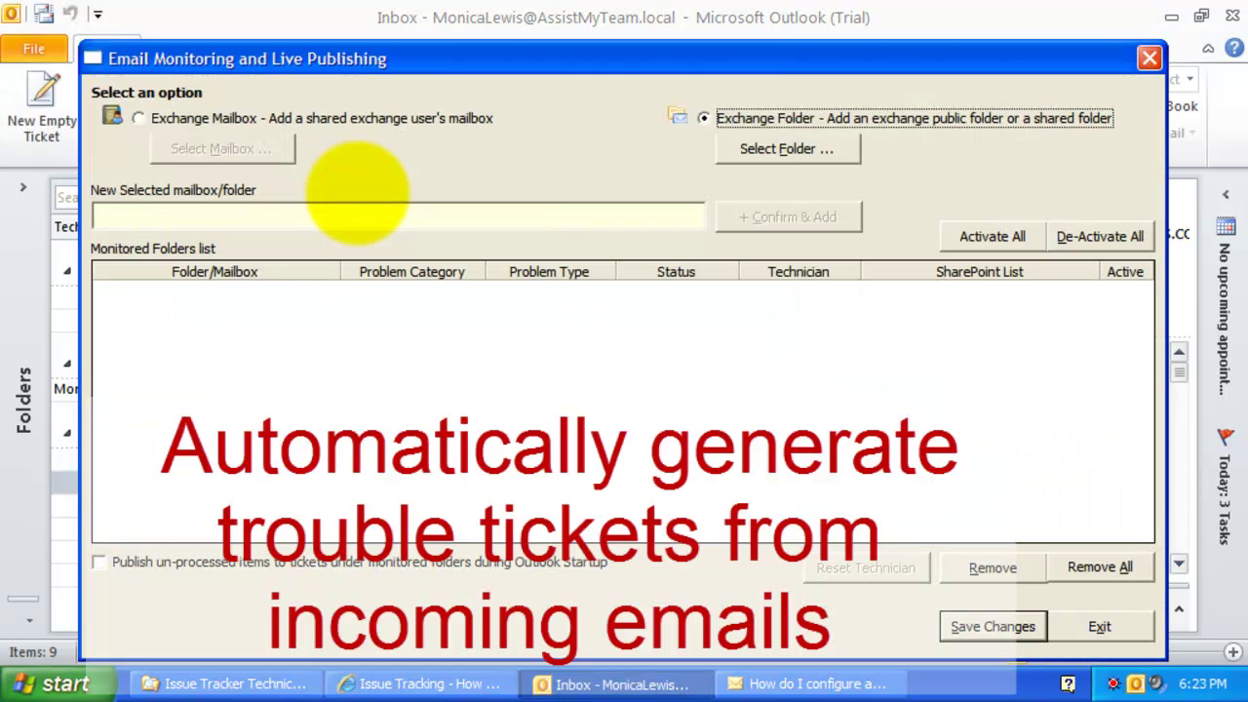
Step: Add the \Support\Inbox folder to the monitored folders
click(378, 333)
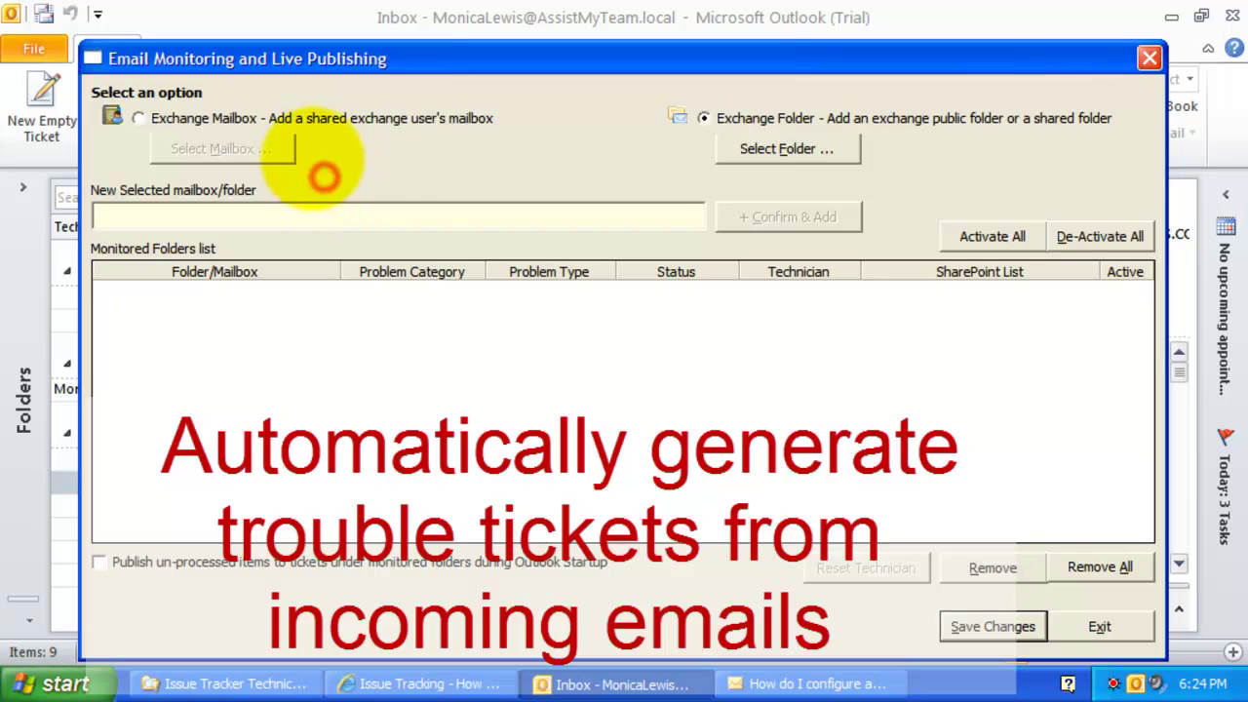
click(778, 150)
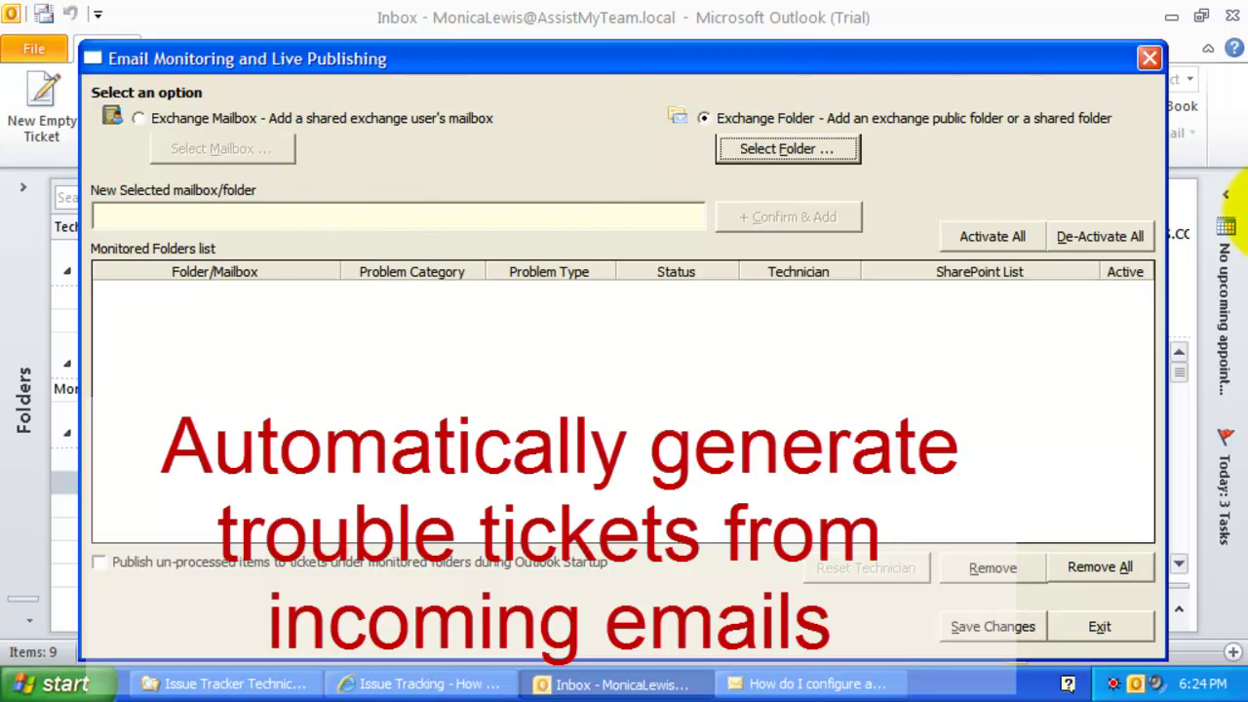
click(834, 150)
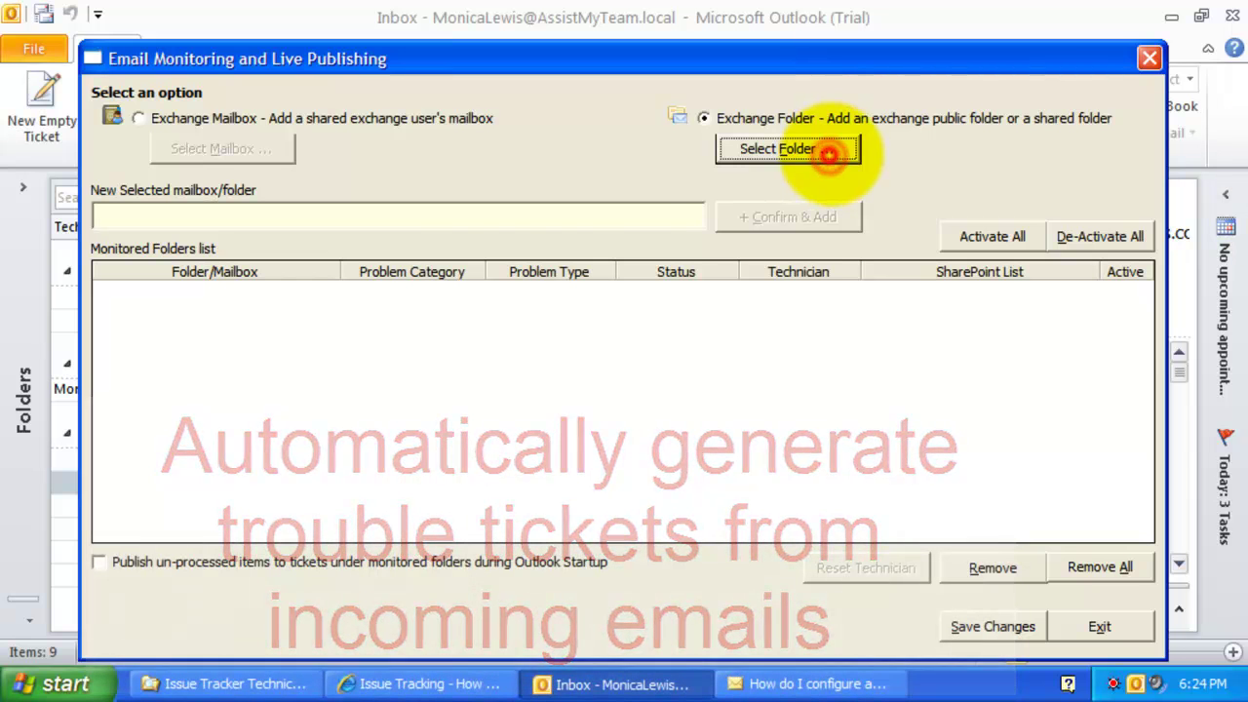
drag(719, 267, 719, 332)
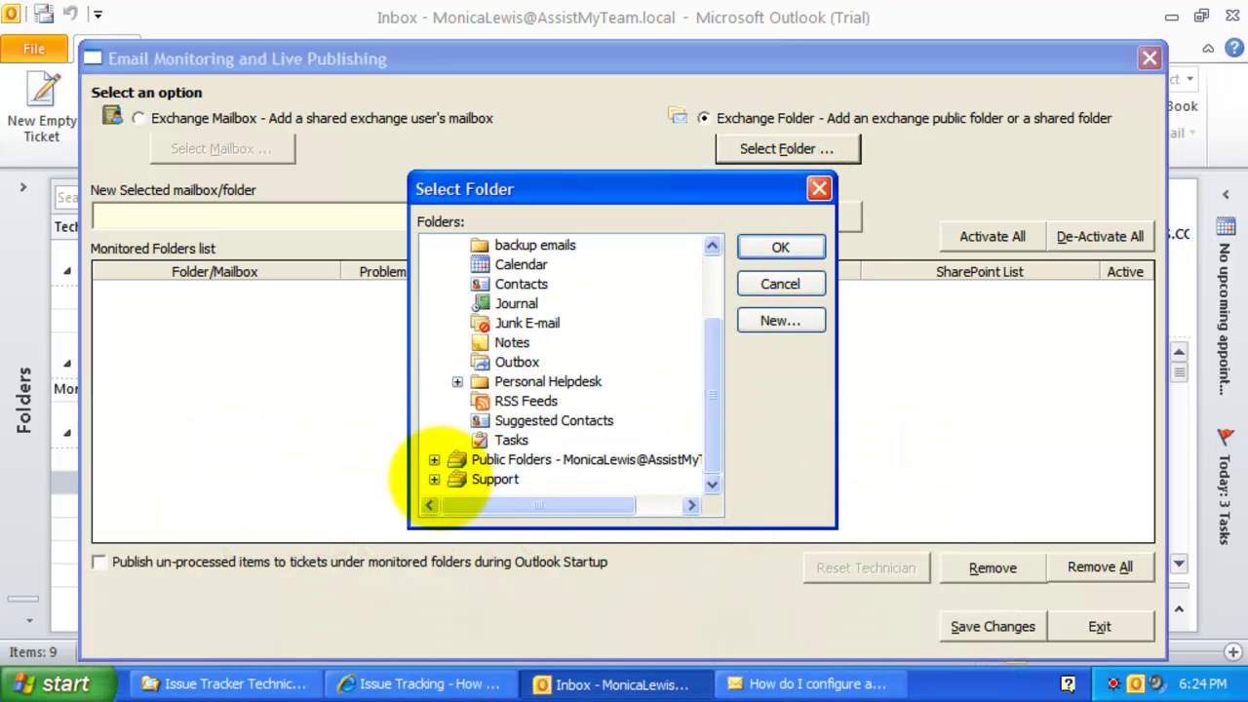
click(438, 479)
click(512, 264)
click(763, 252)
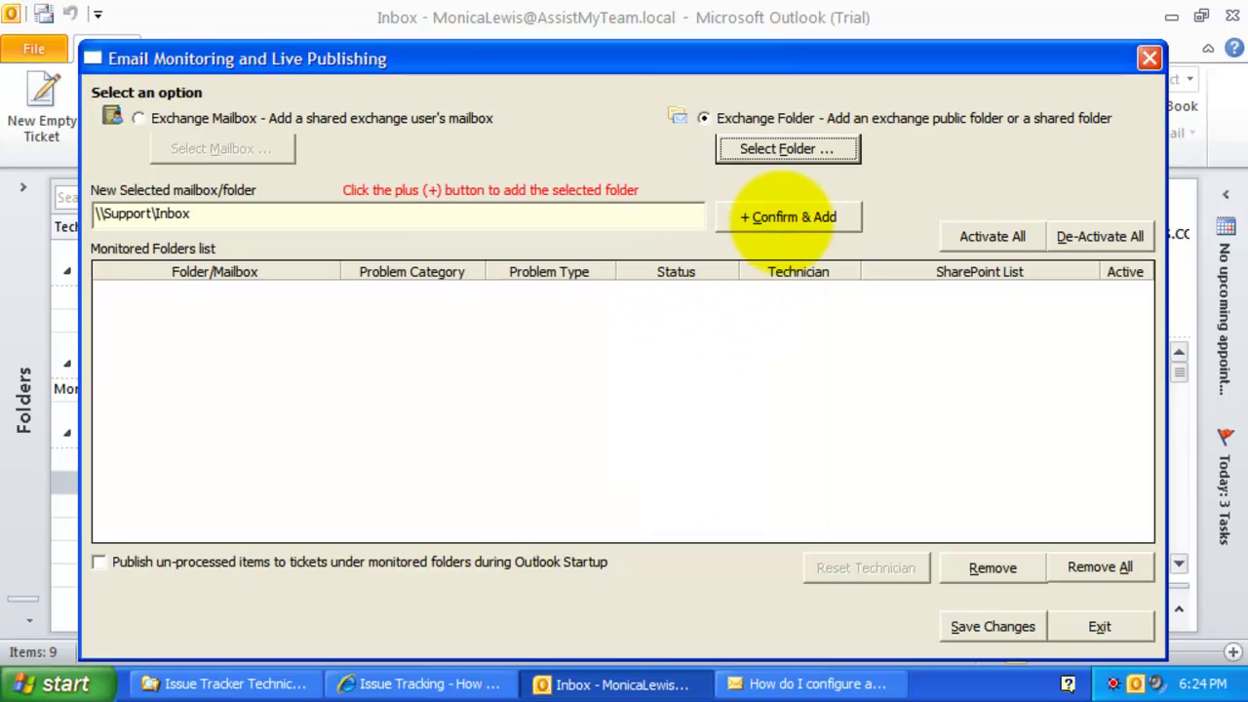
click(783, 217)
Step: Set the folder's Problem Category to Software, Problem Type to Office 2008, Status to Processing
click(474, 290)
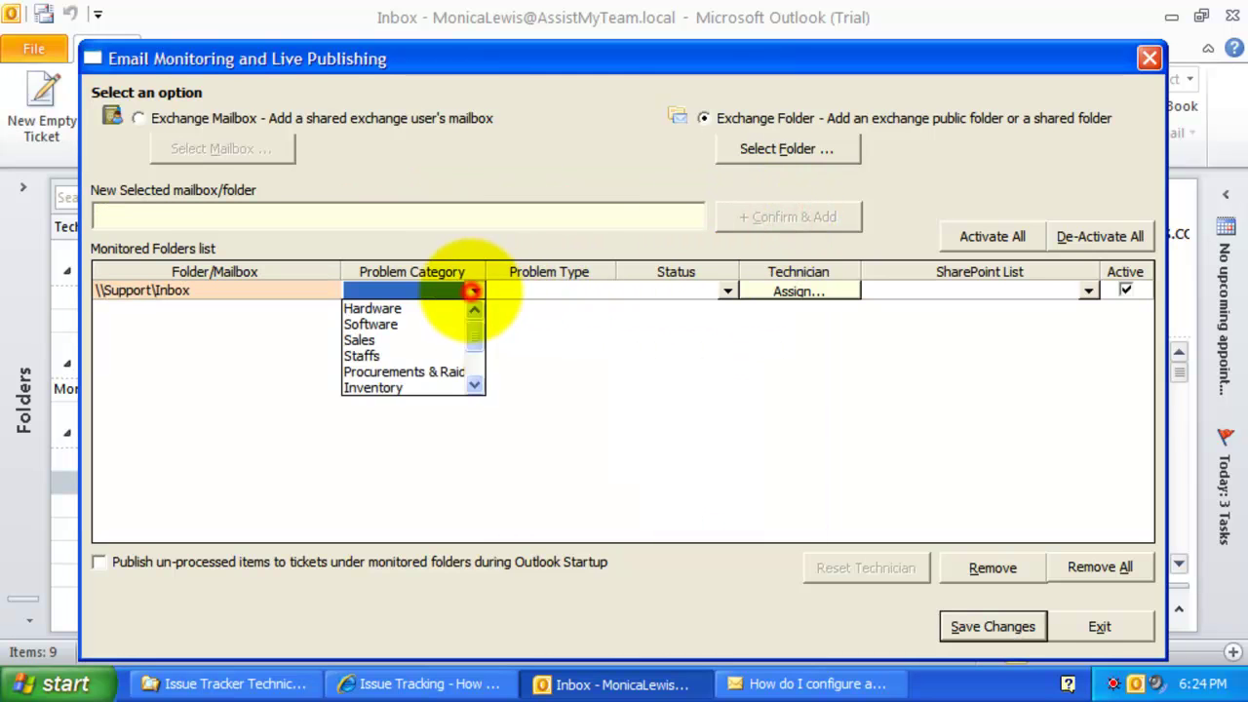
click(474, 288)
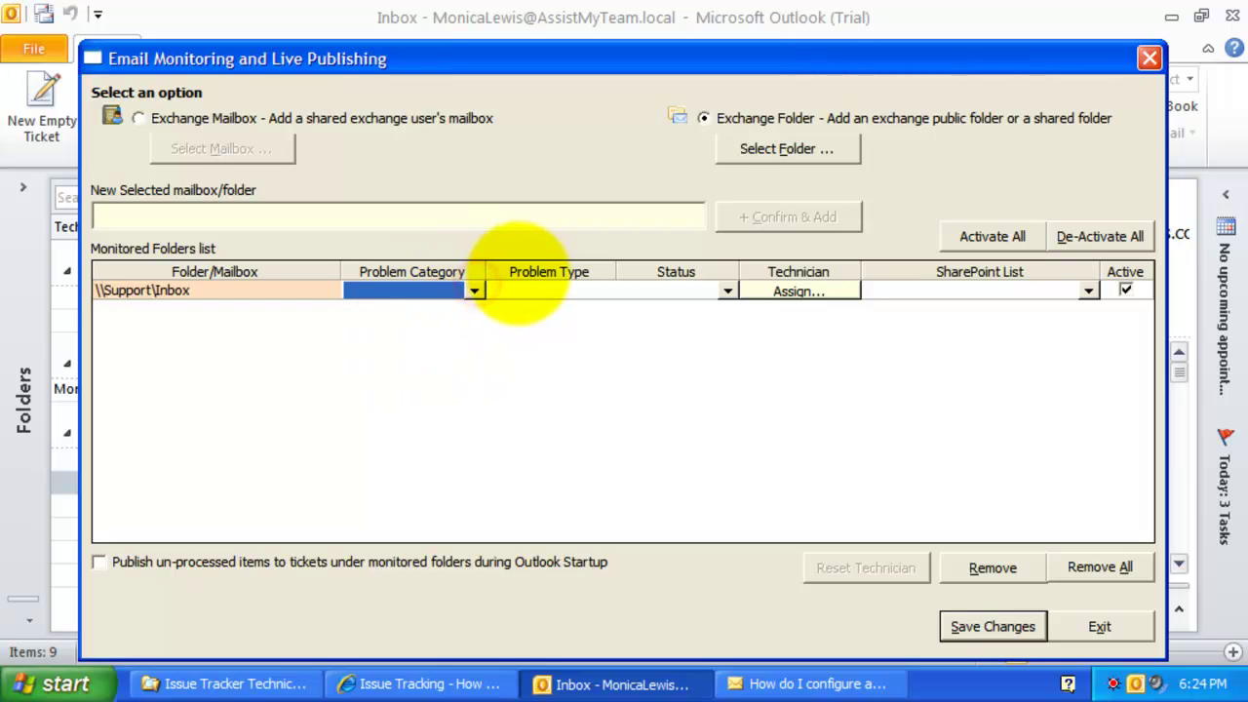
click(476, 290)
click(432, 324)
click(604, 291)
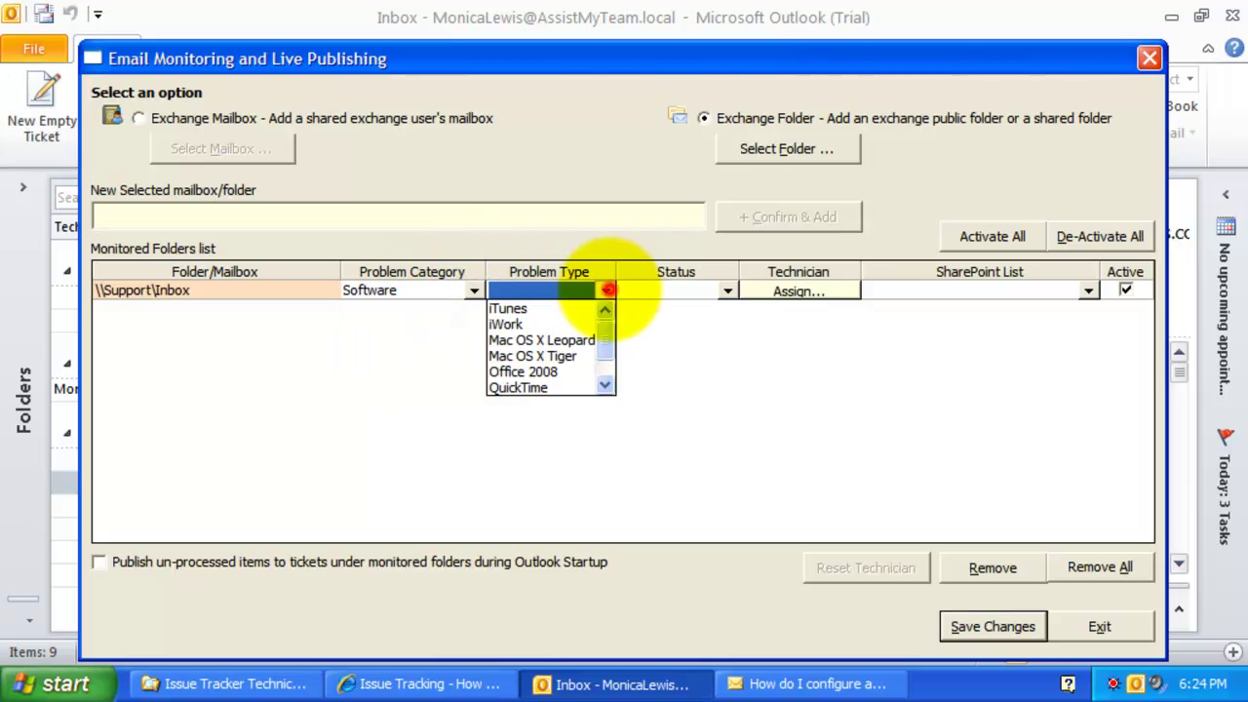
click(567, 324)
click(546, 372)
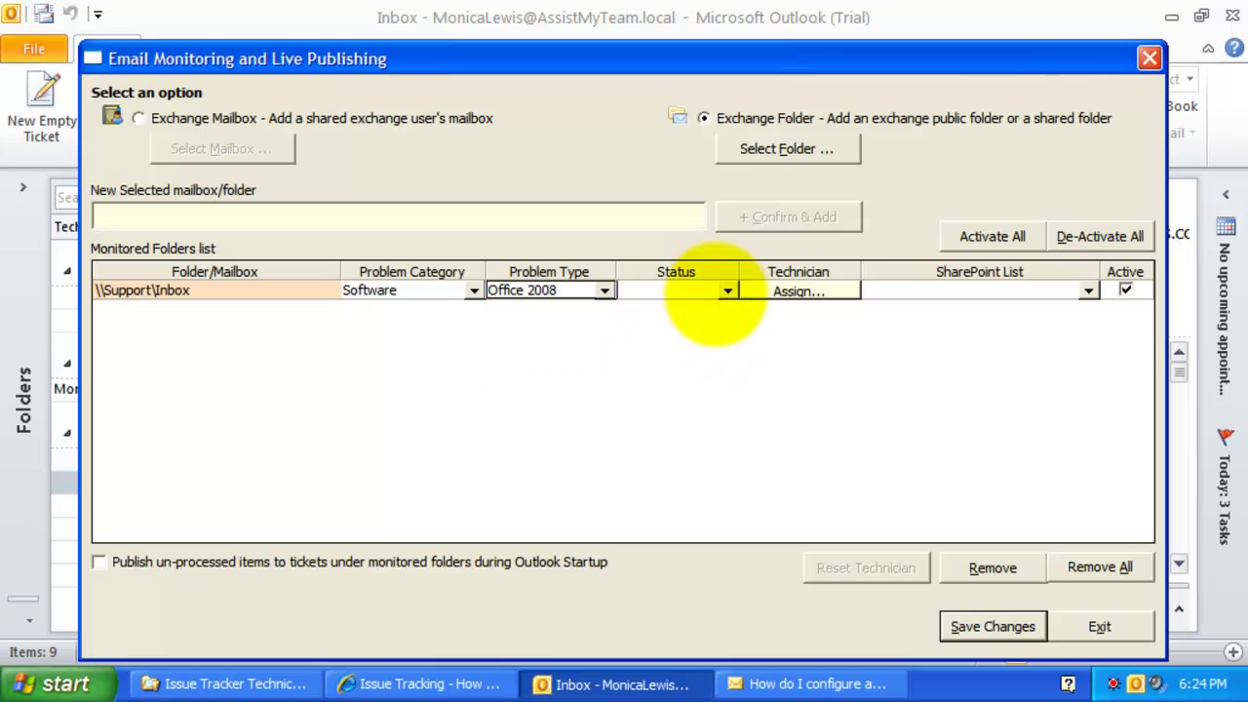
click(728, 291)
scroll(728, 348, down, 1)
click(688, 355)
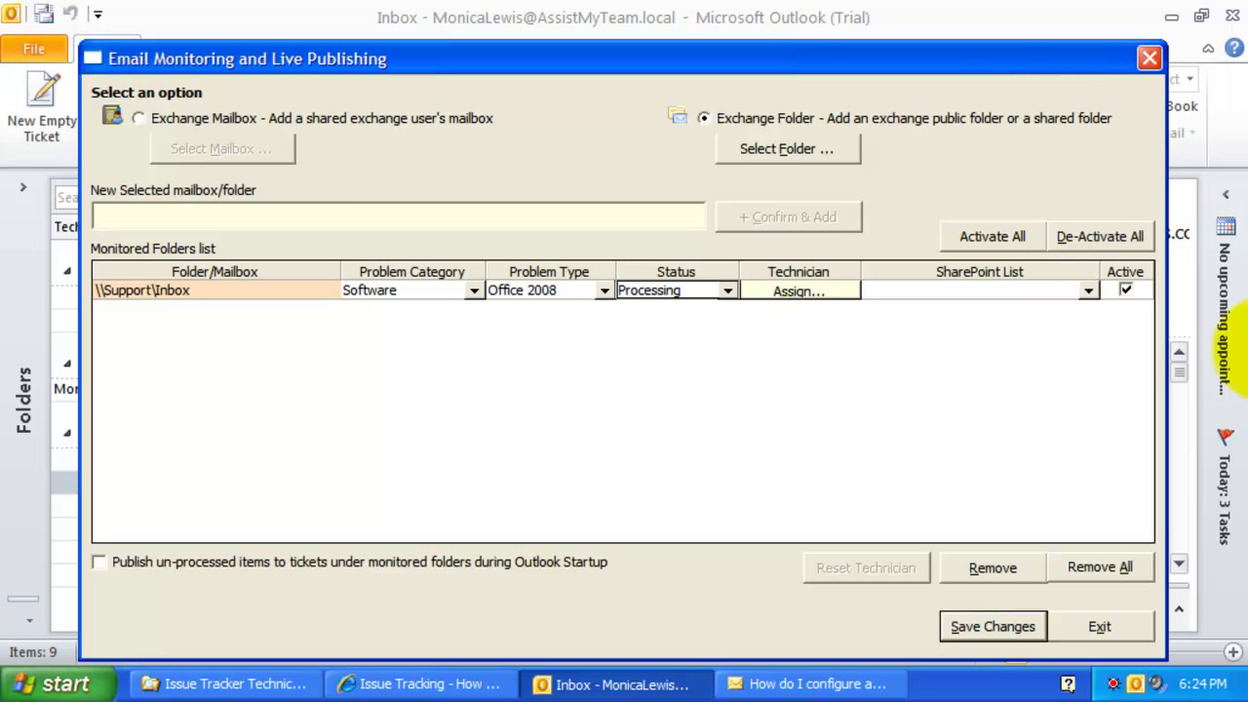
click(798, 291)
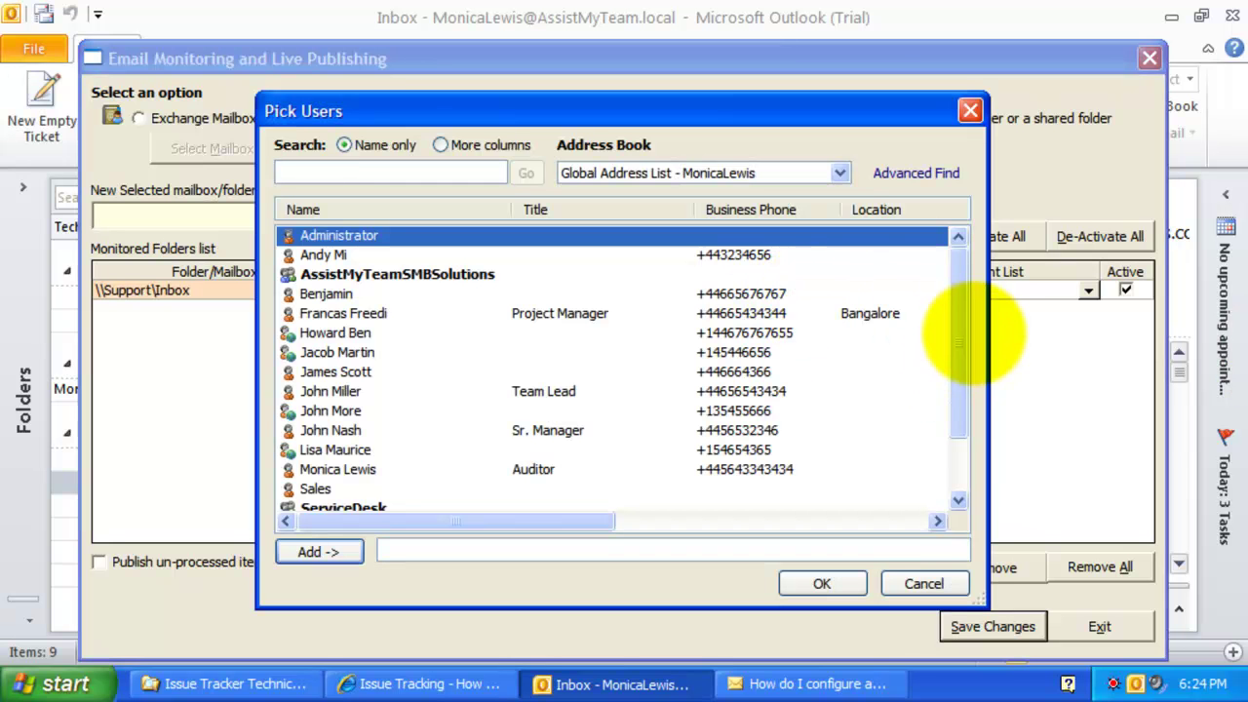
Step: Assign the chosen user as technician for the Support inbox
drag(962, 329, 1029, 390)
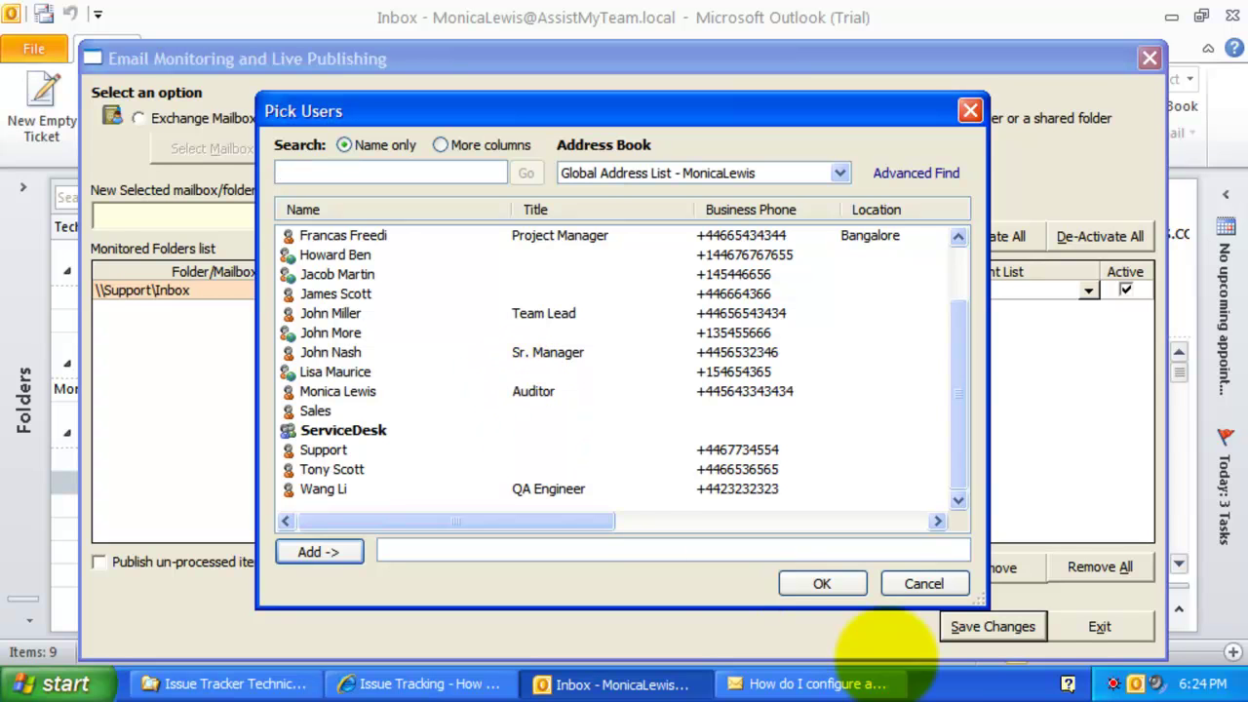
click(376, 391)
click(336, 552)
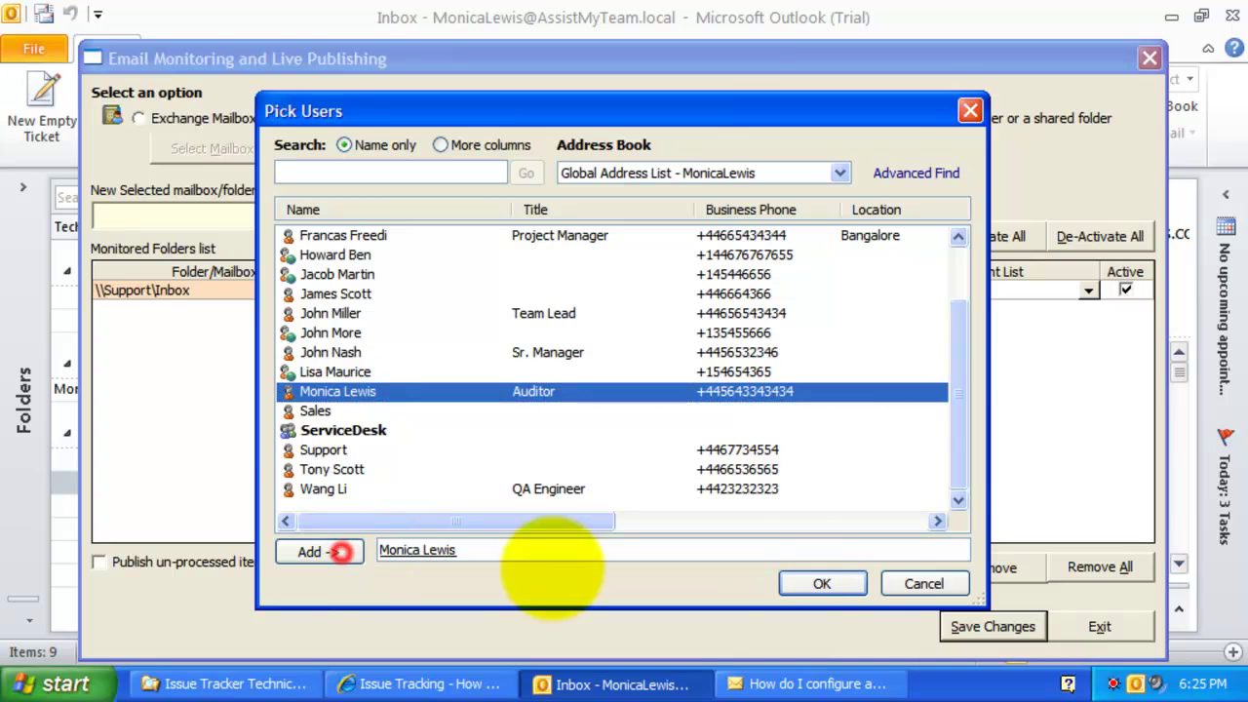
click(822, 583)
Step: Send the folder's tickets to the Issue Tracking list and save the monitoring settings
click(1085, 290)
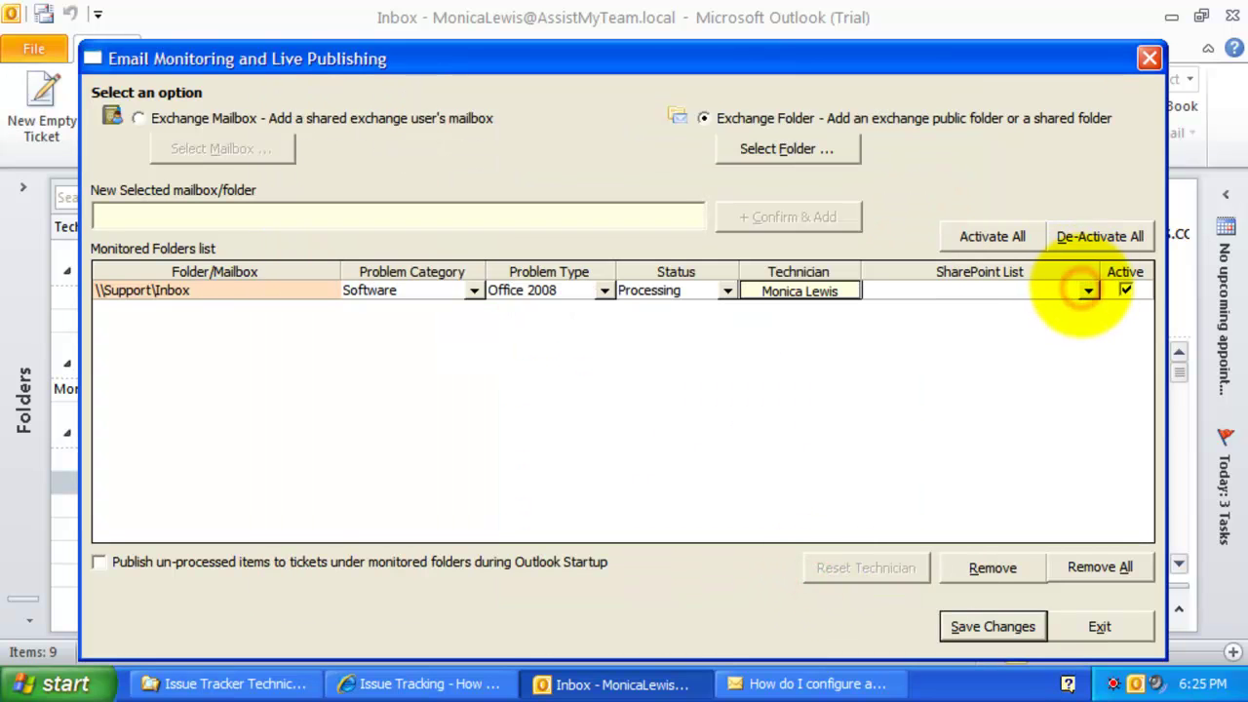
click(1086, 289)
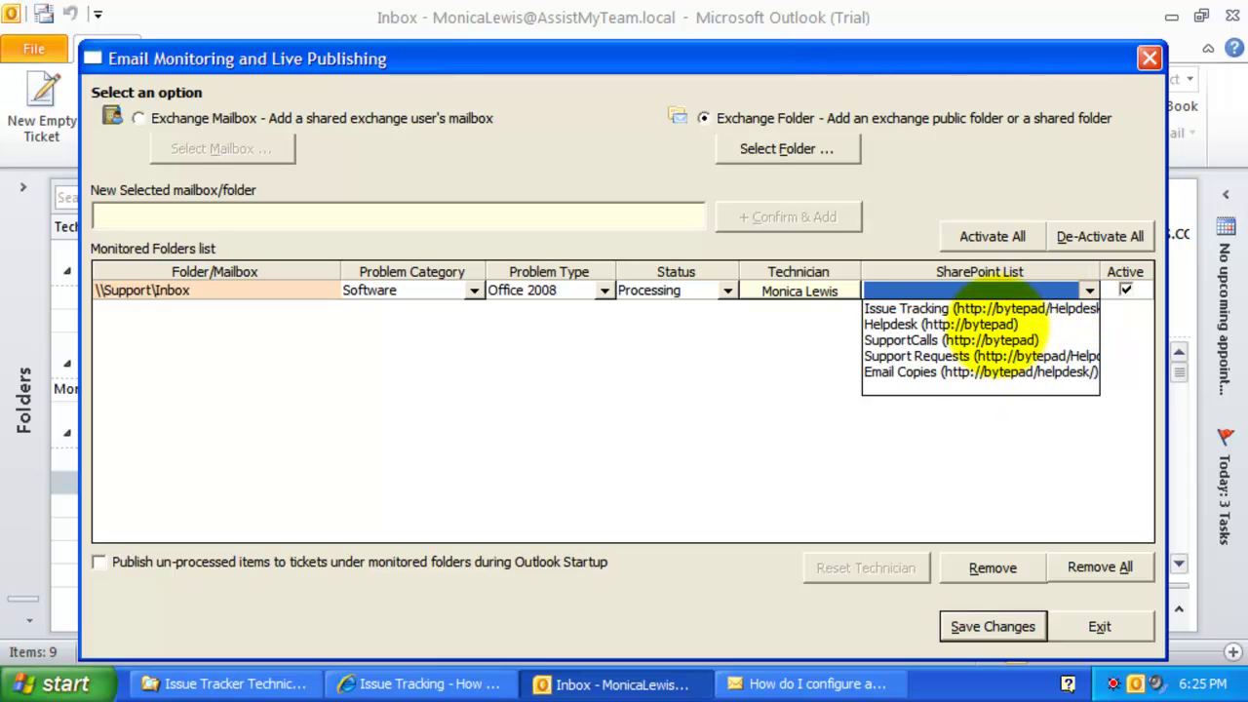
click(1000, 308)
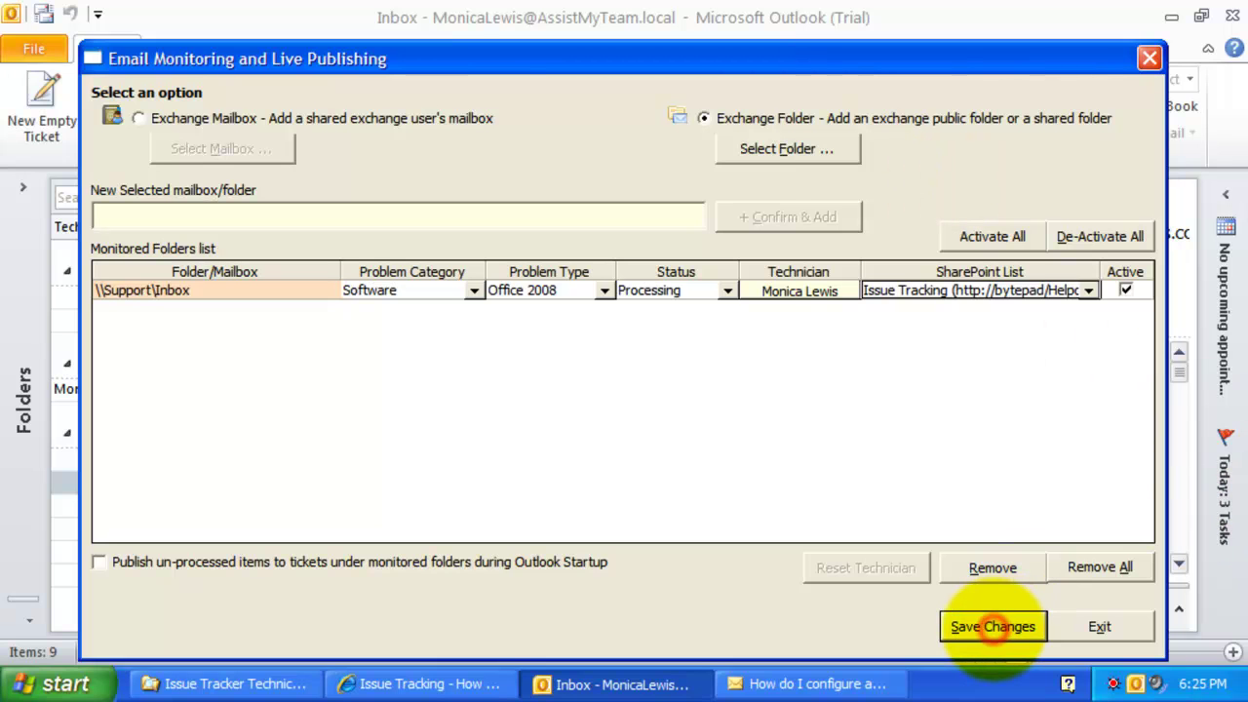
click(993, 627)
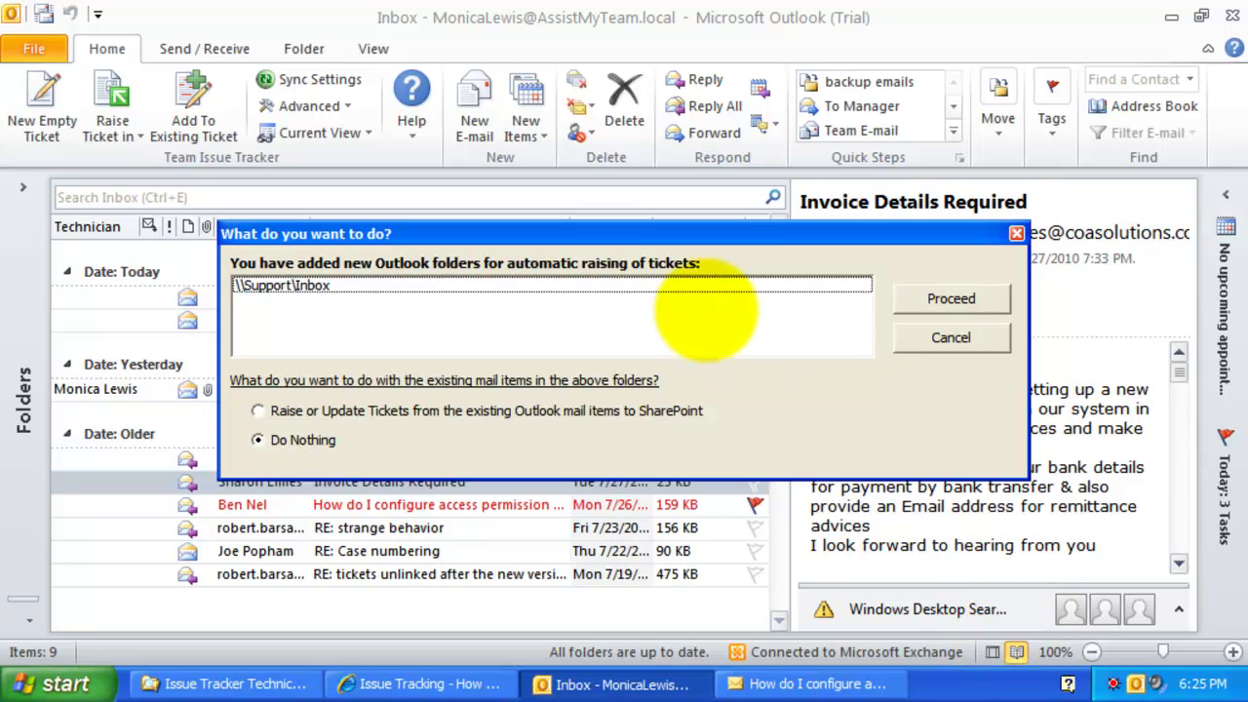
Step: Raise or update tickets from the existing mail items in \Support\Inbox and proceed
click(690, 286)
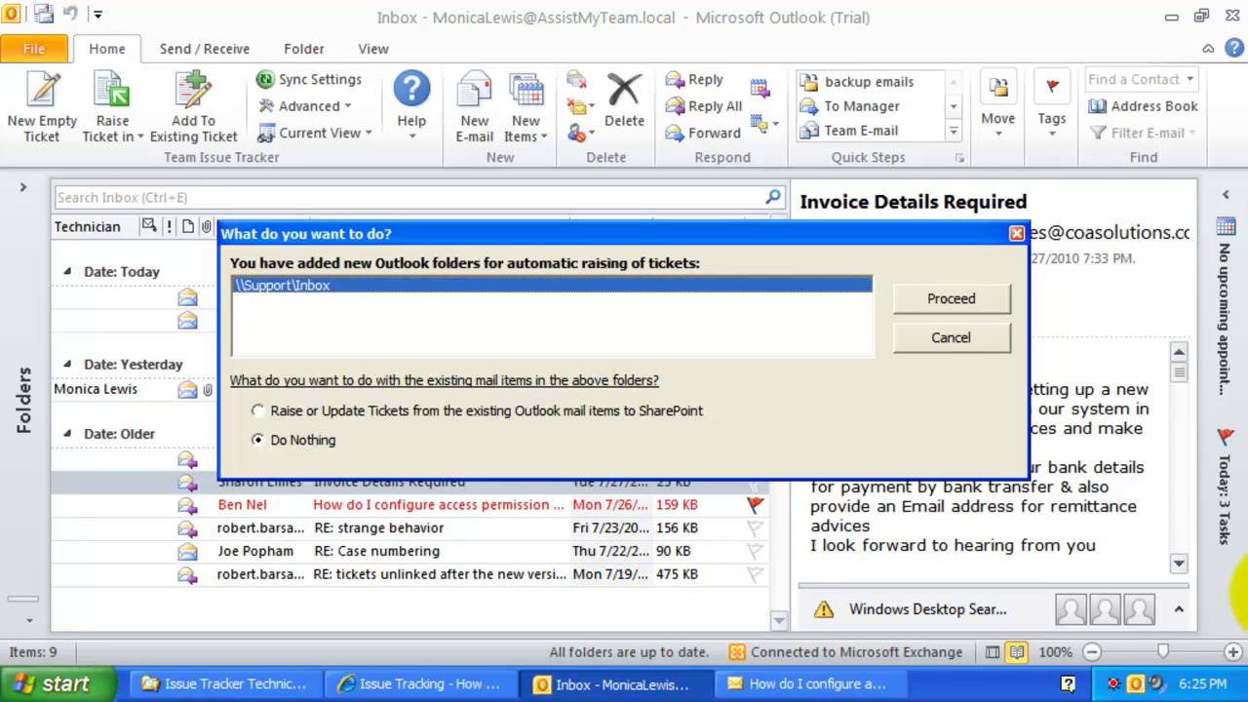
click(351, 411)
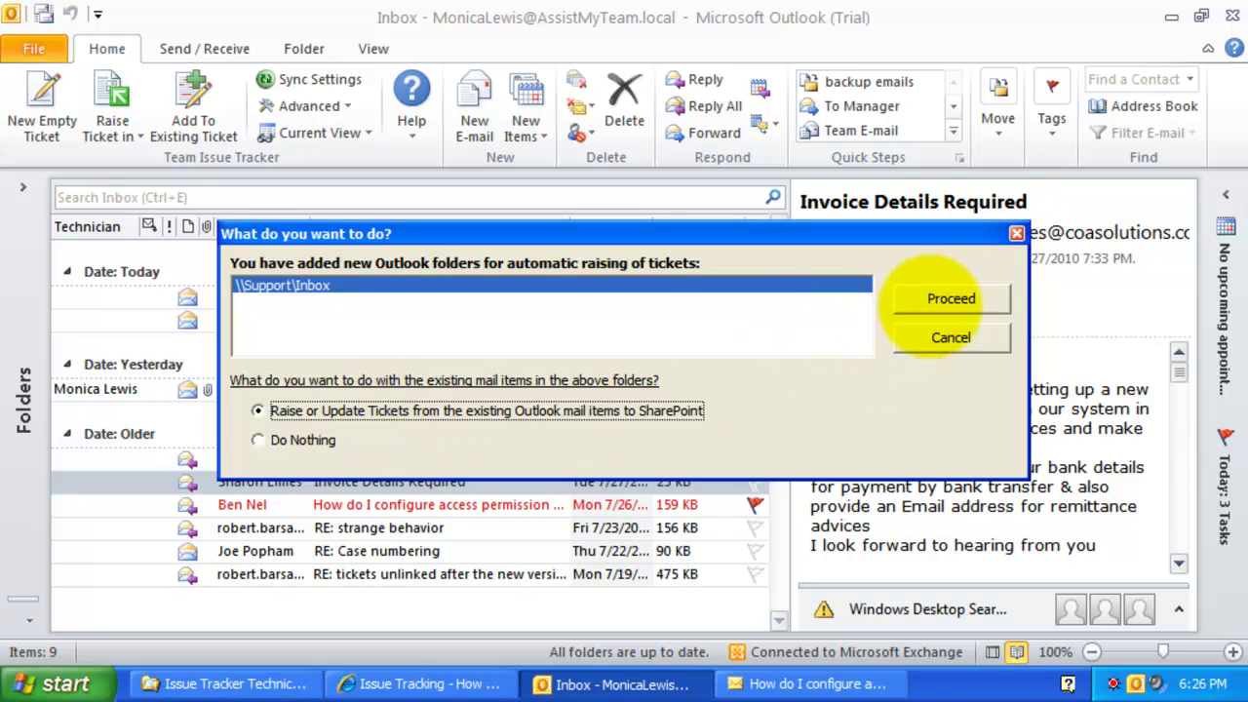
click(951, 298)
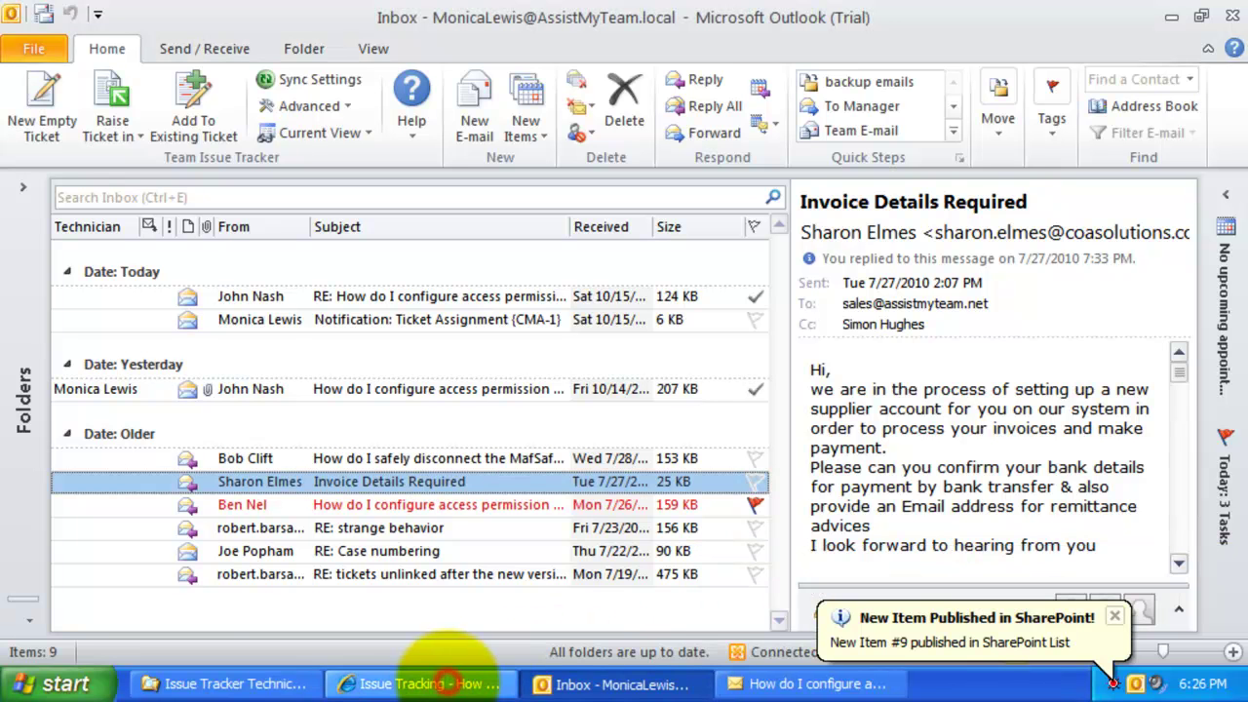
Step: Open the RE: strange behavior ticket in the Issue Tracking list, then close it
click(447, 685)
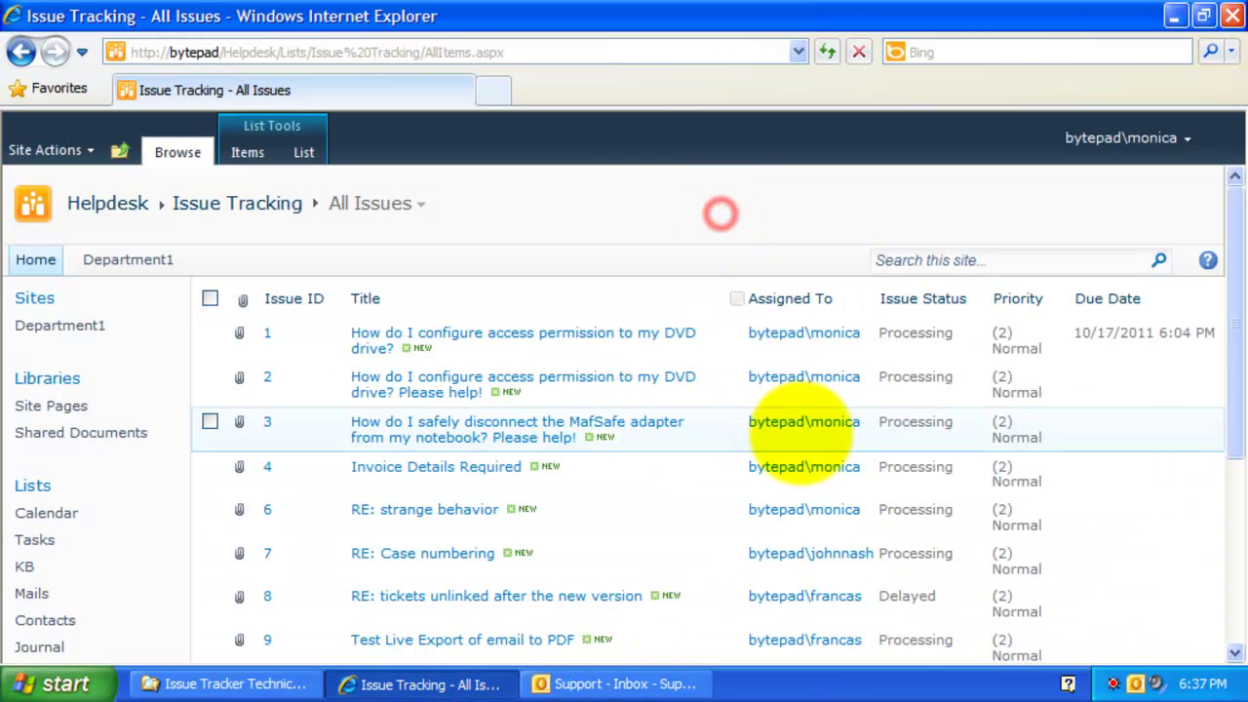
scroll(788, 419, down, 5)
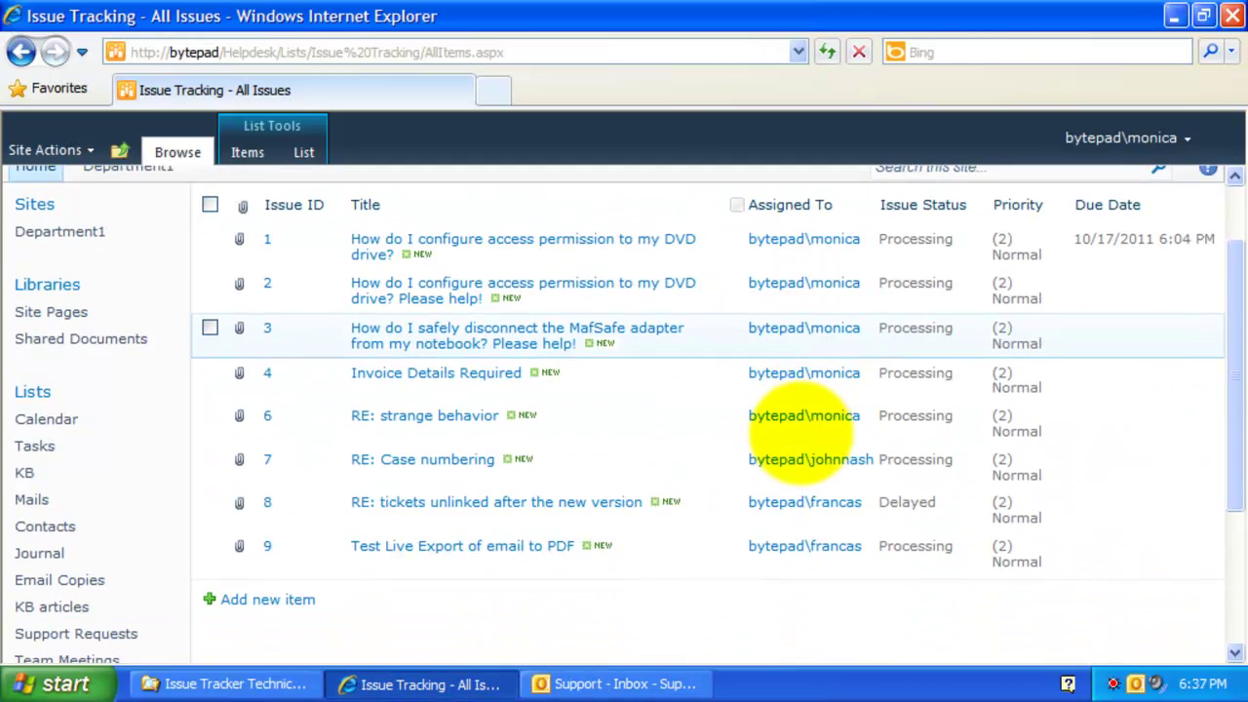
scroll(802, 432, up, 5)
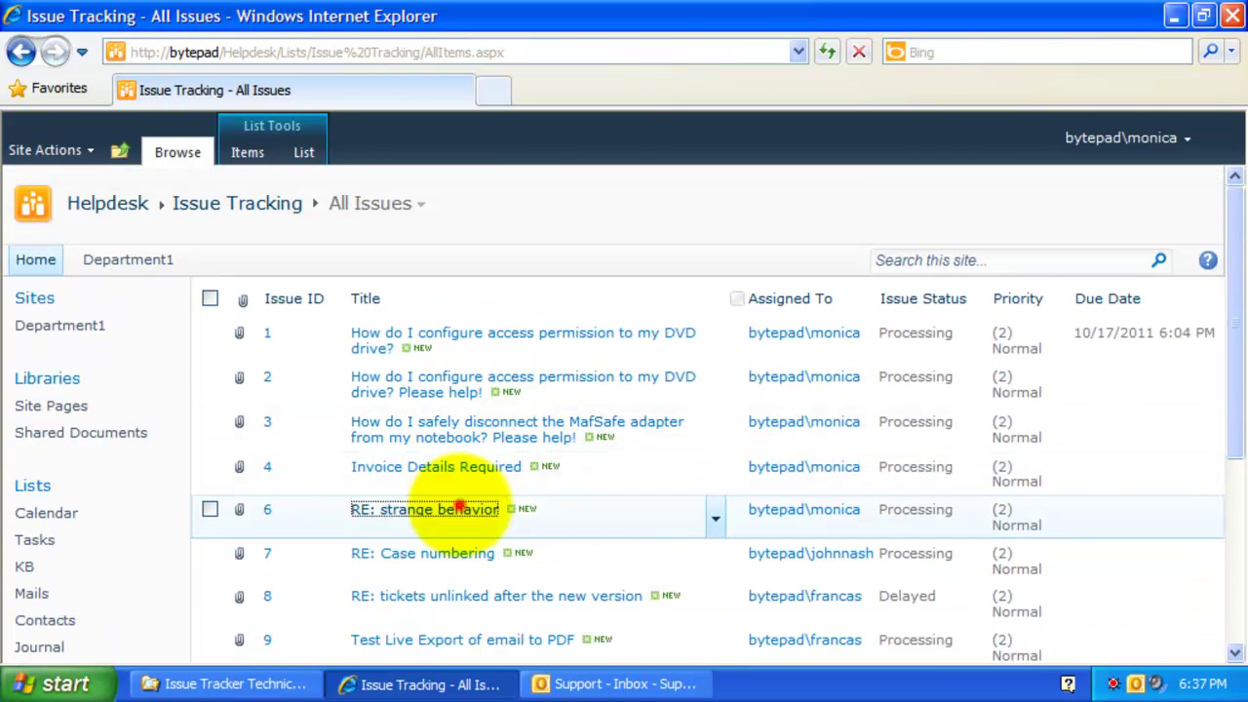
click(460, 508)
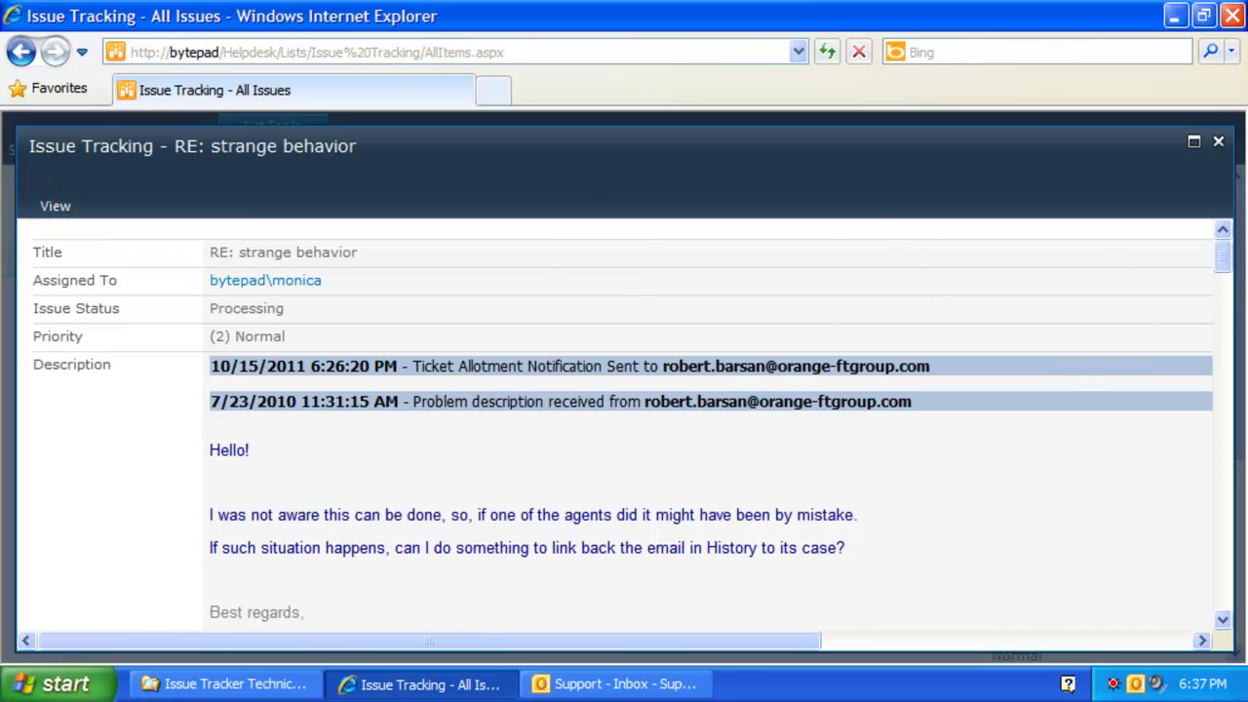
drag(1221, 248, 1221, 248)
click(1218, 141)
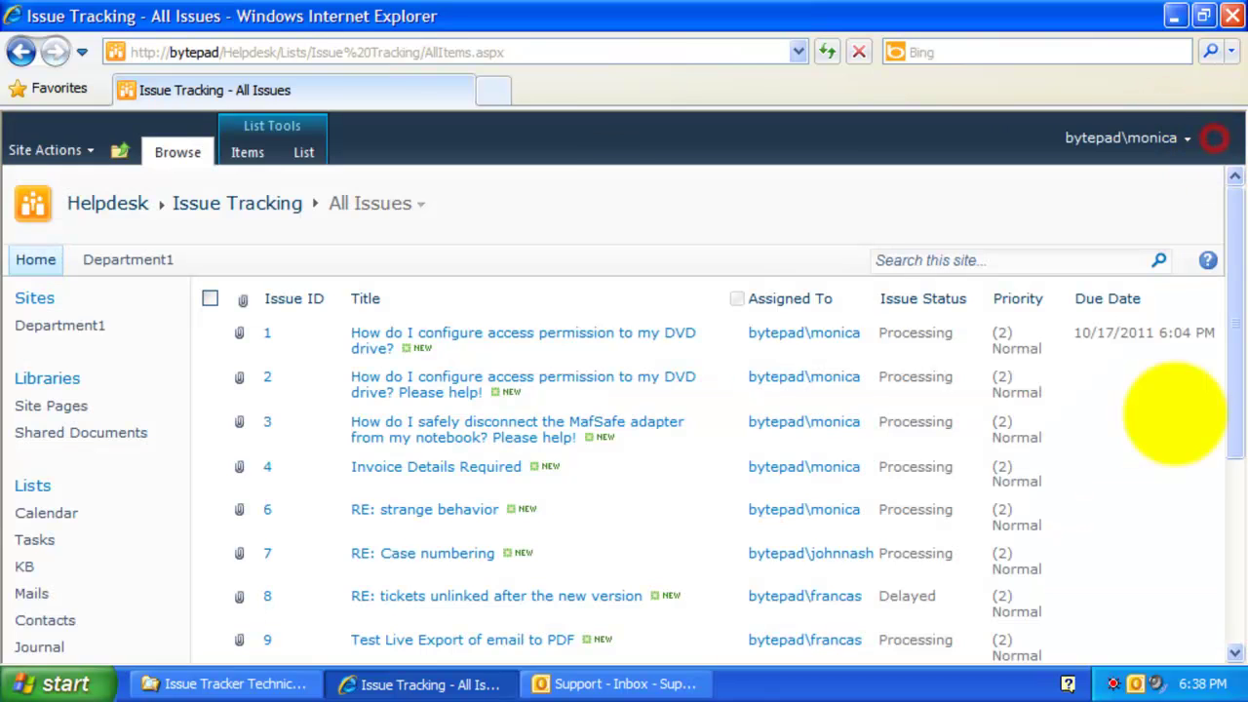
Step: Check the MagSafe adapter, DVD drive access and Invoice Details emails for their ticket numbers
click(619, 683)
click(600, 400)
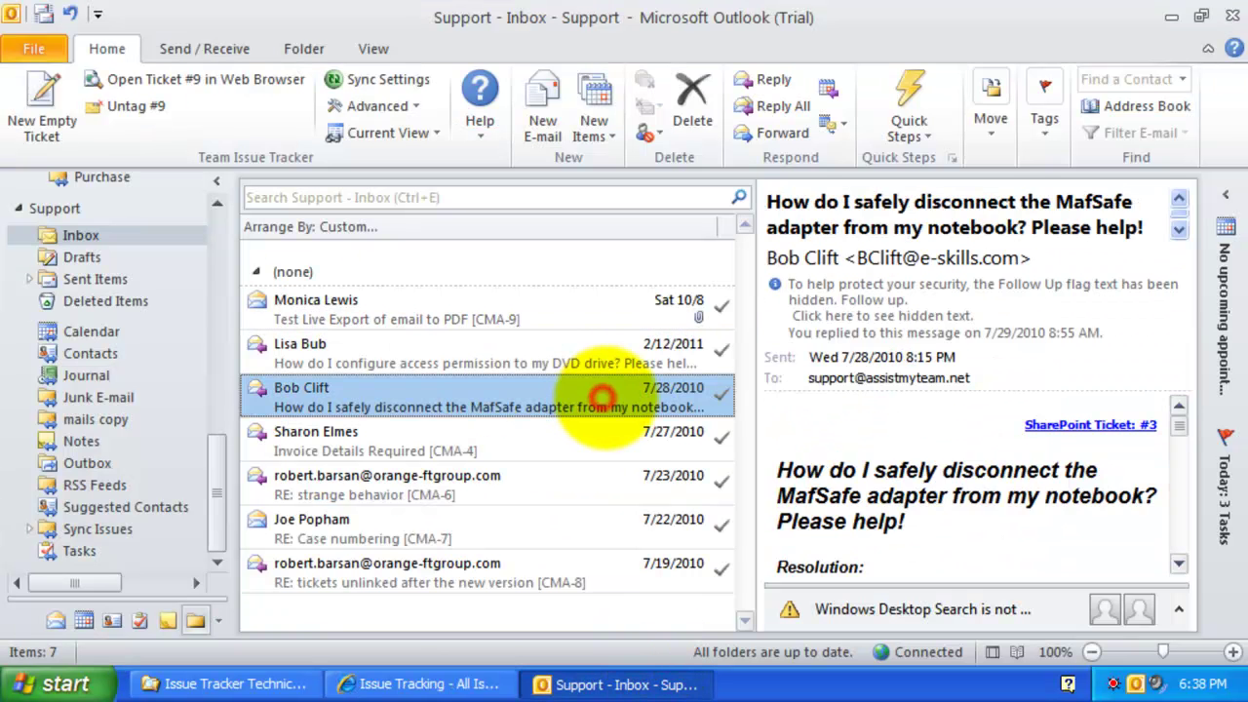
click(579, 347)
click(566, 444)
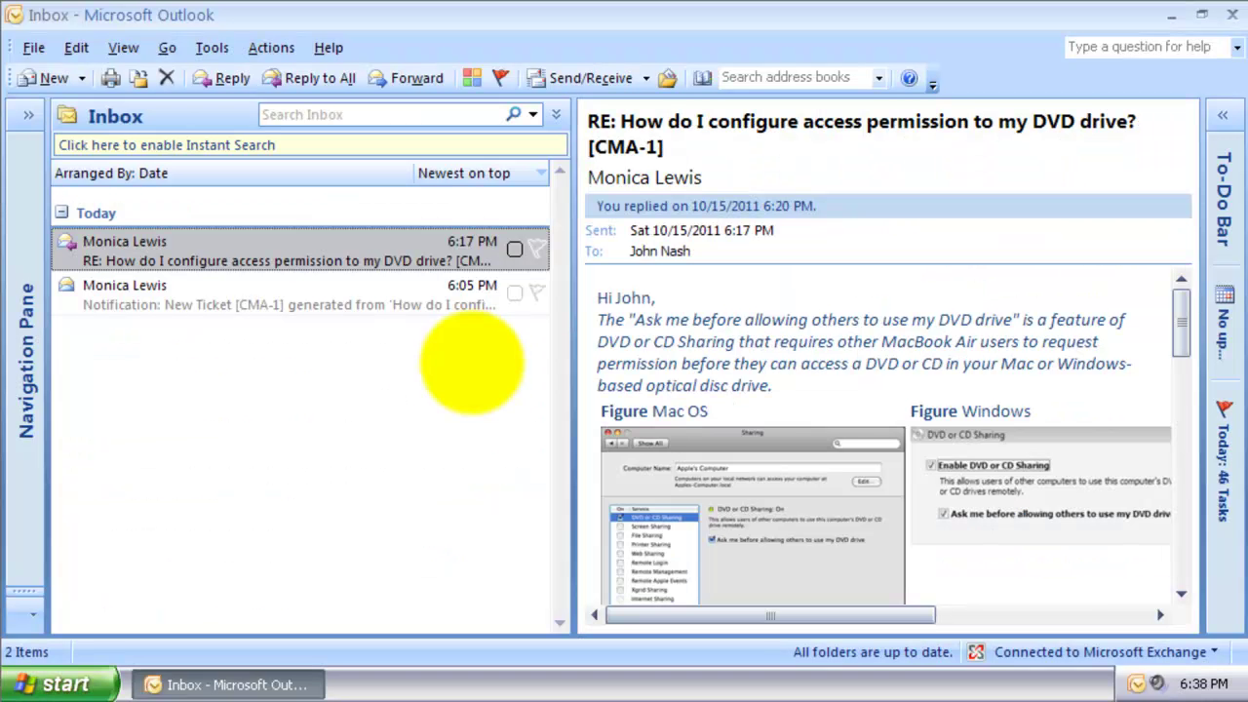
click(426, 367)
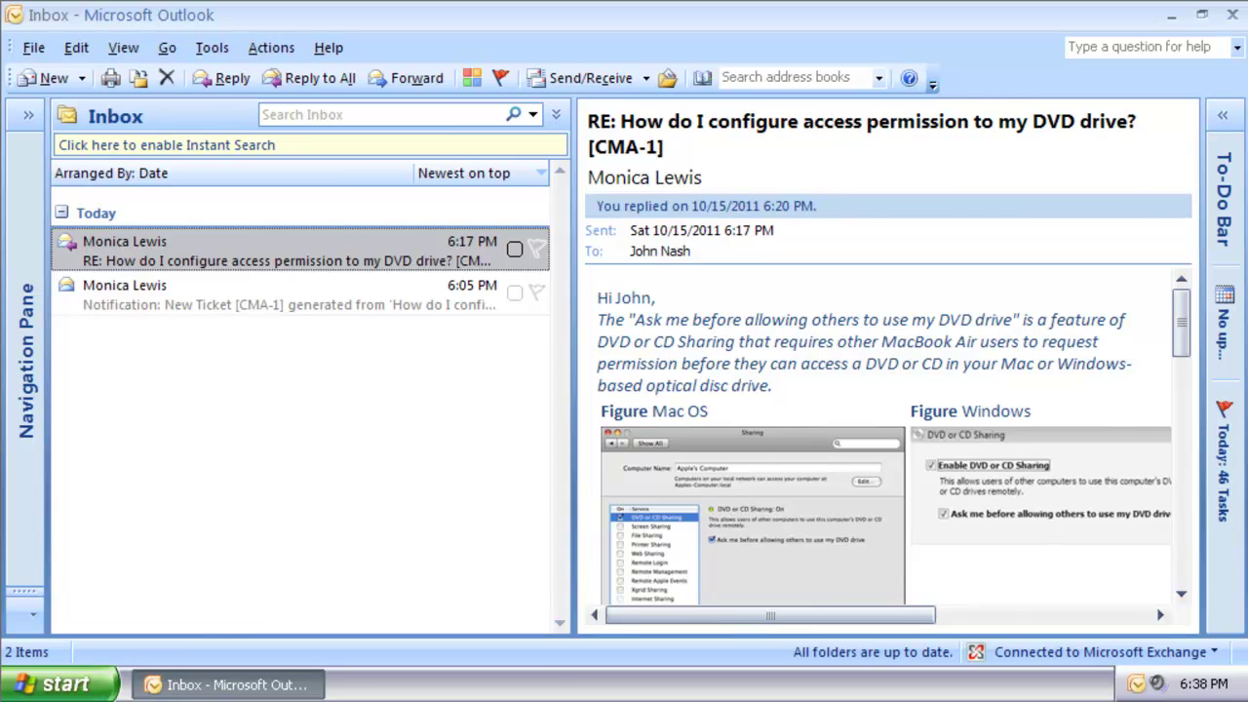
Step: Start a new email addressed to Support and paste in the prepared body text
key(alt+F1)
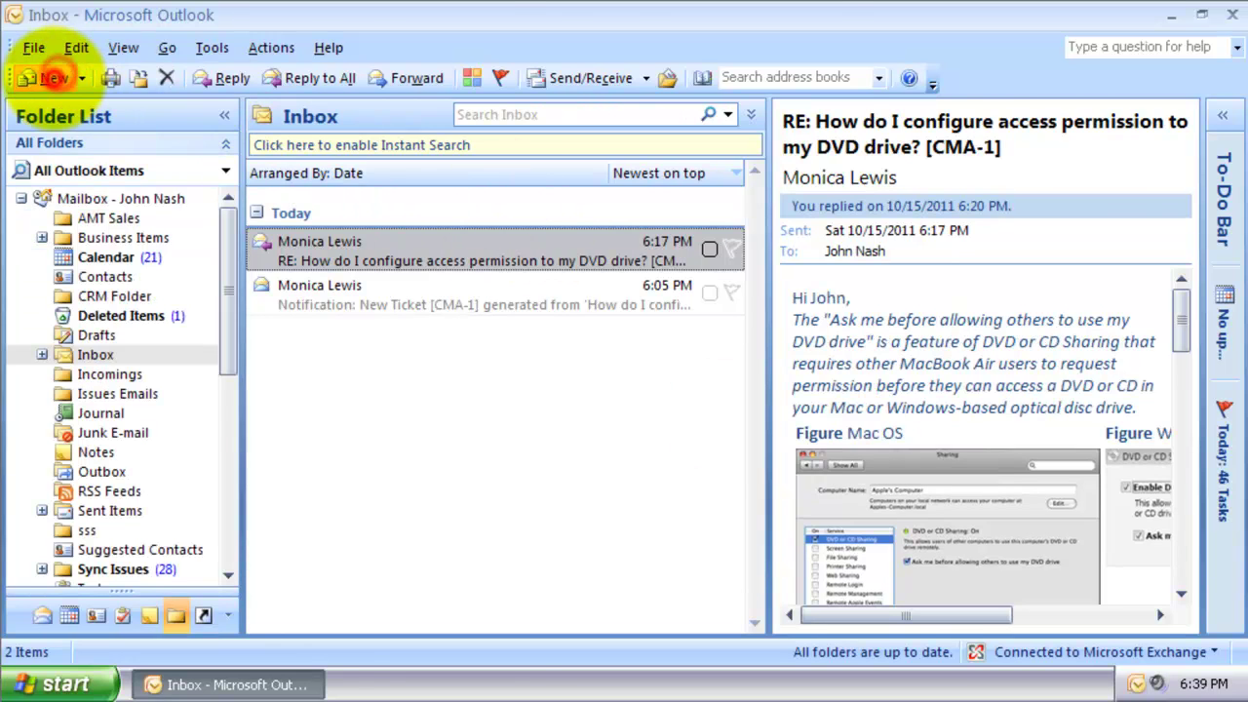
click(53, 78)
click(210, 238)
text(s)
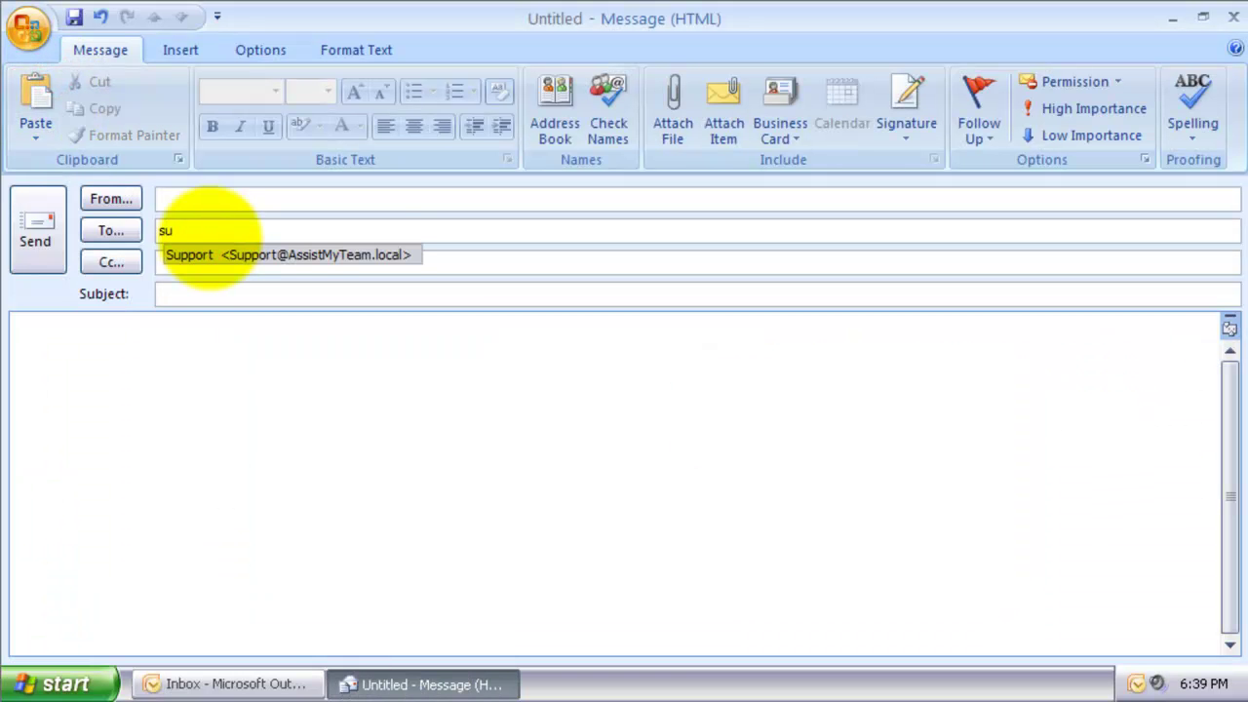
text(u)
key(Return)
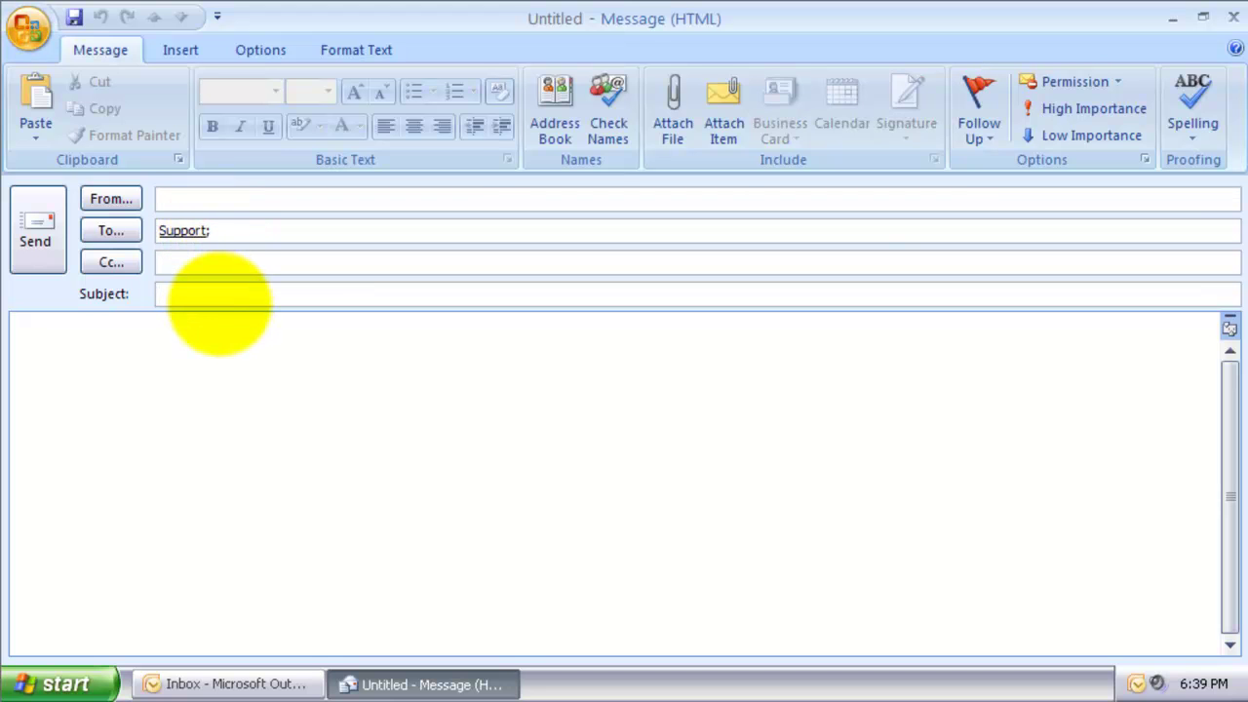
click(230, 336)
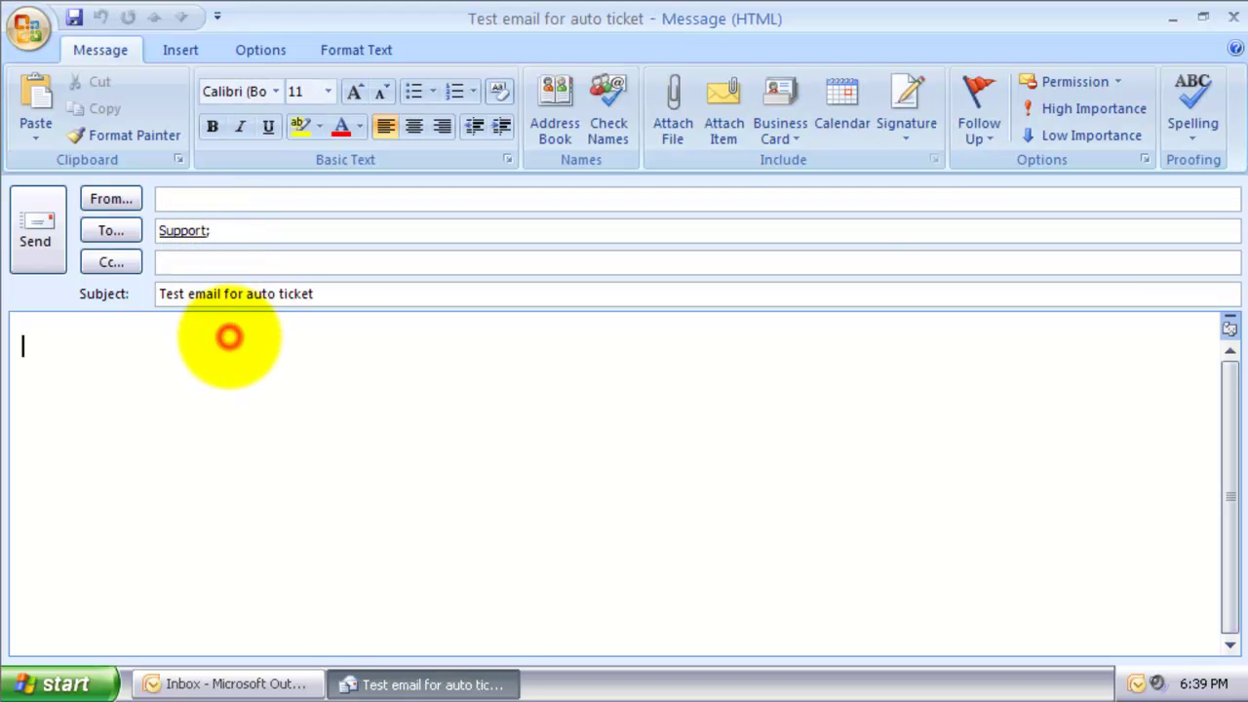
text(Hi Support,  Just a test for auto ticket in SharePoint list.  John Nash)
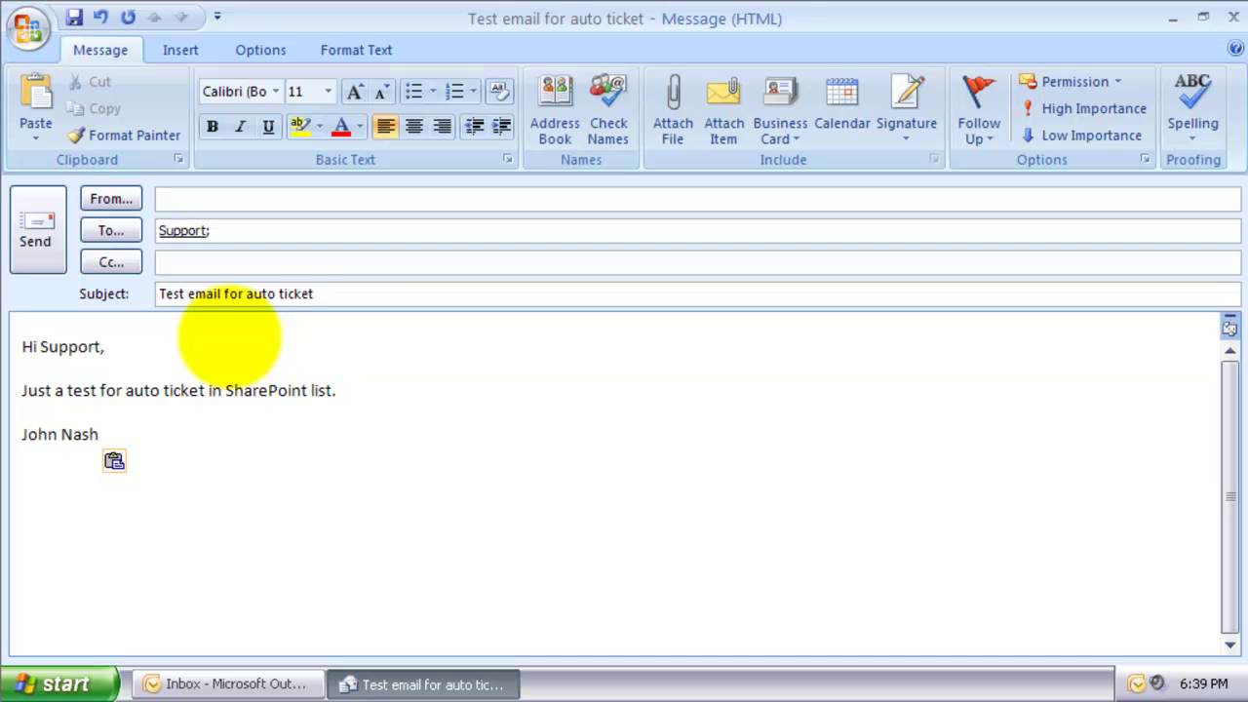
Step: Make the middle line 18 pt and red, then send the email
drag(357, 390, 22, 390)
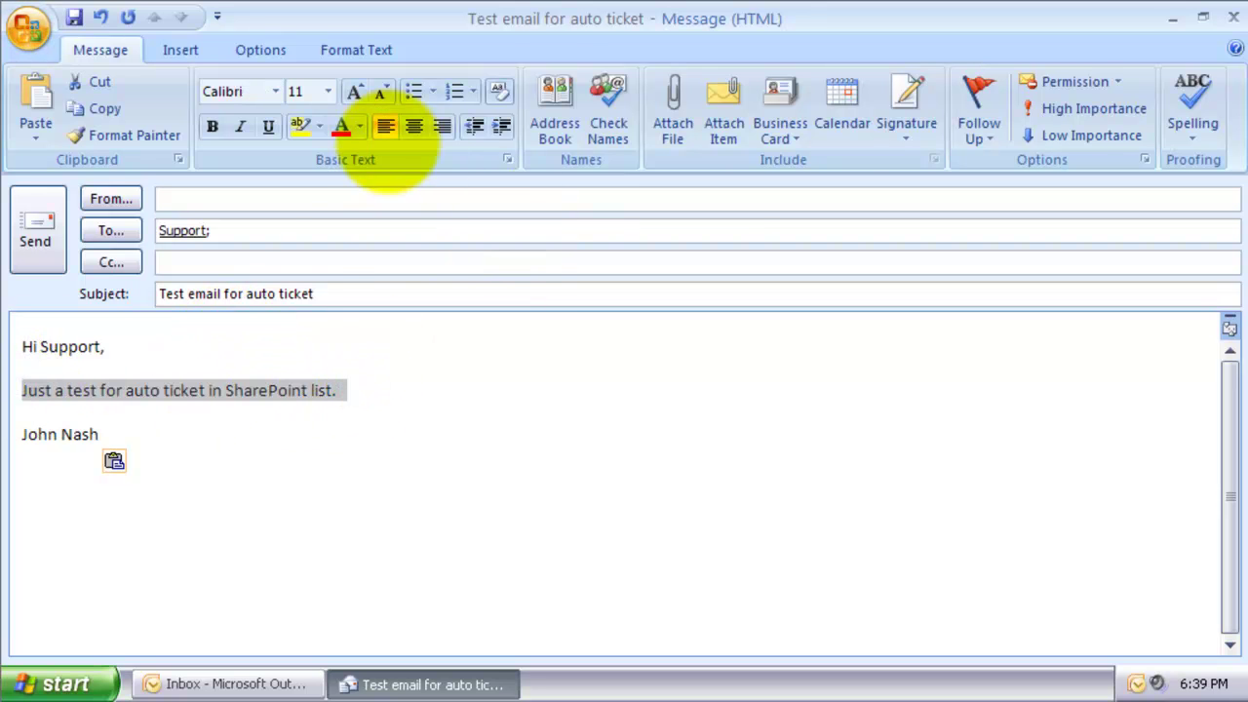
click(328, 90)
click(306, 261)
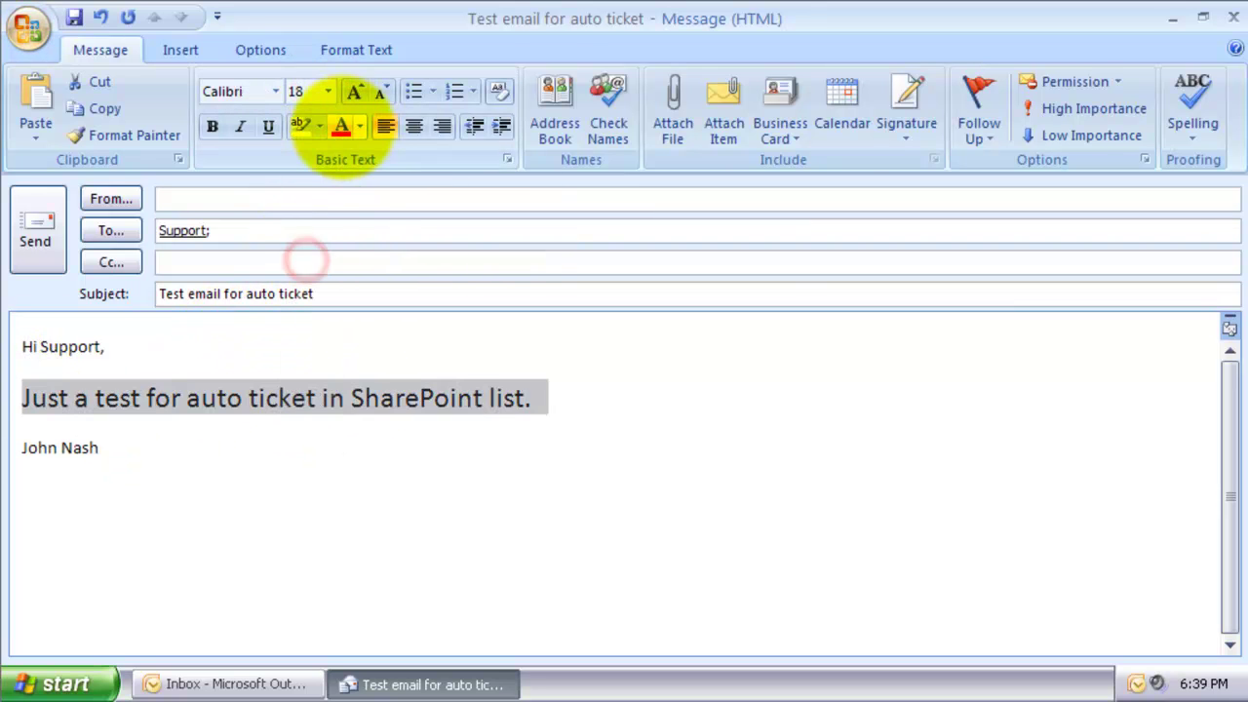
click(342, 126)
click(609, 507)
click(37, 226)
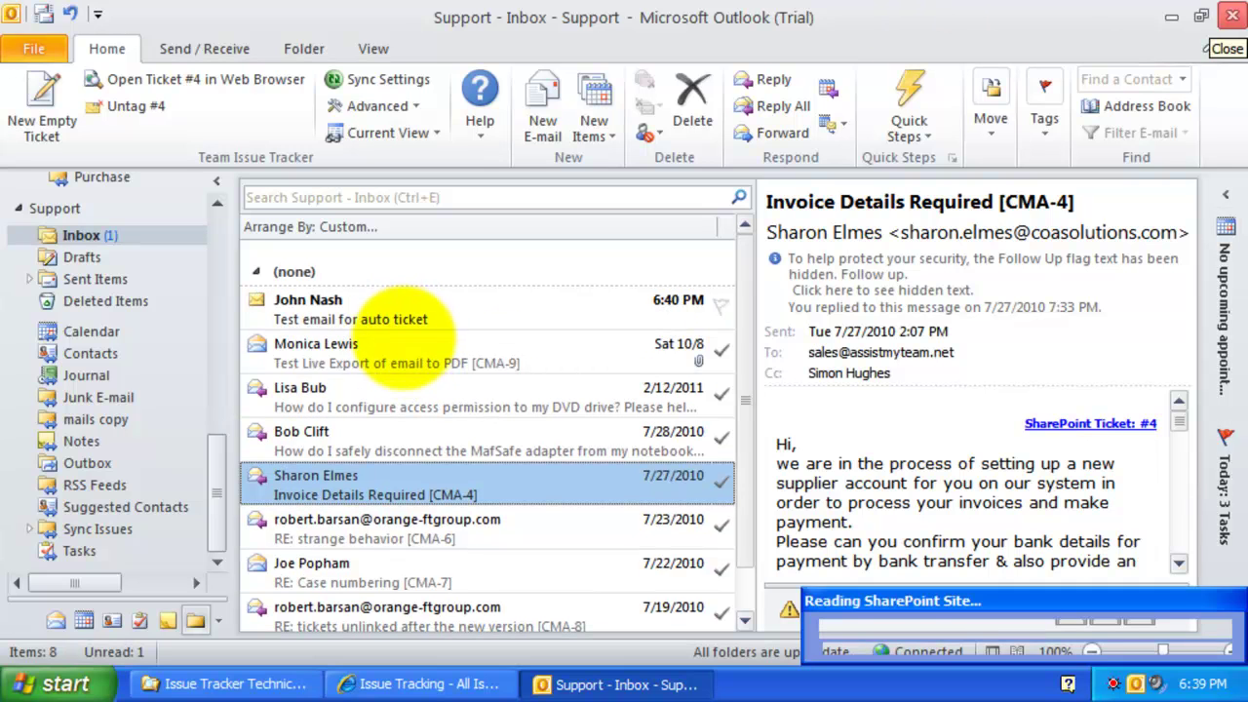
Step: Open ticket #12 in SharePoint from the test email, review its description, and return to Outlook
click(347, 310)
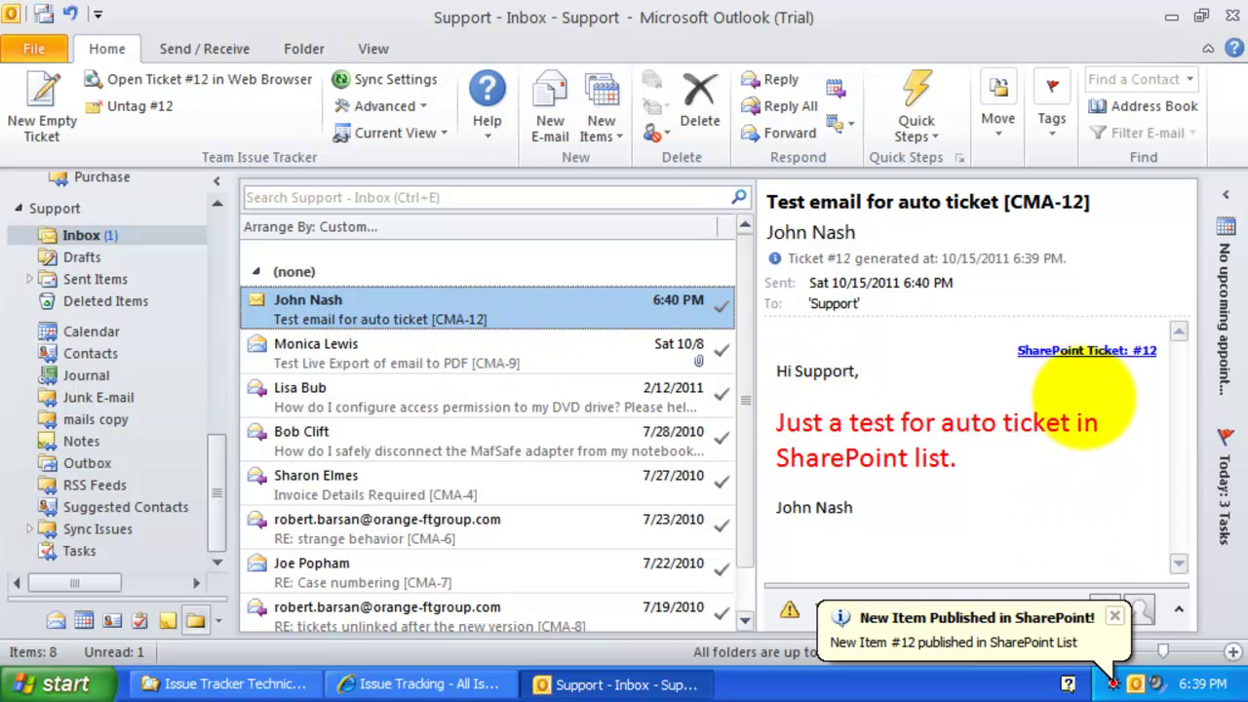
click(1117, 351)
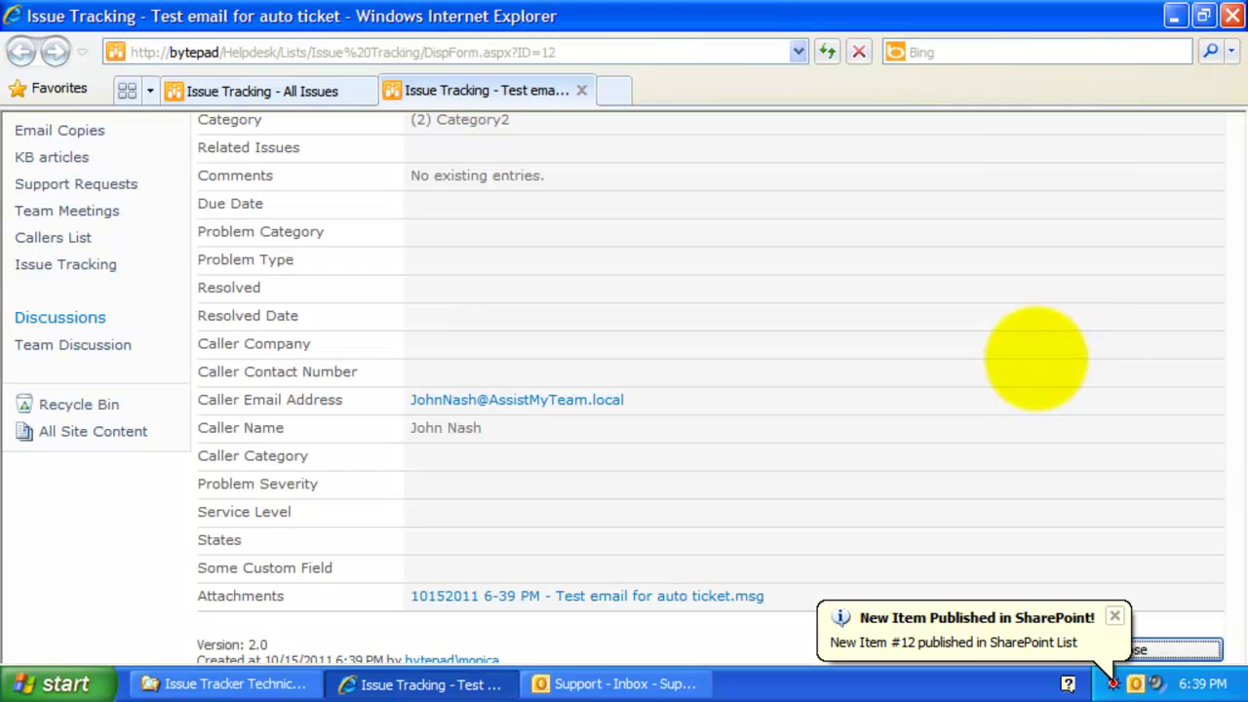
drag(590, 609, 447, 460)
click(460, 476)
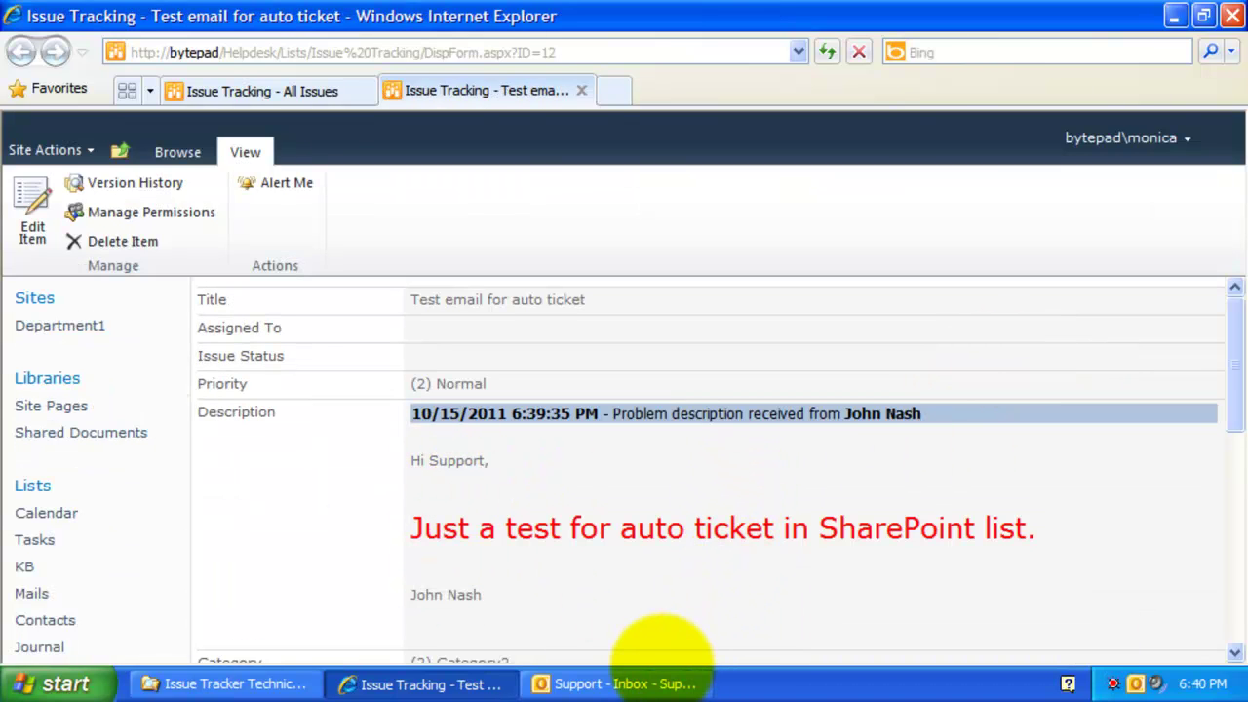
click(622, 683)
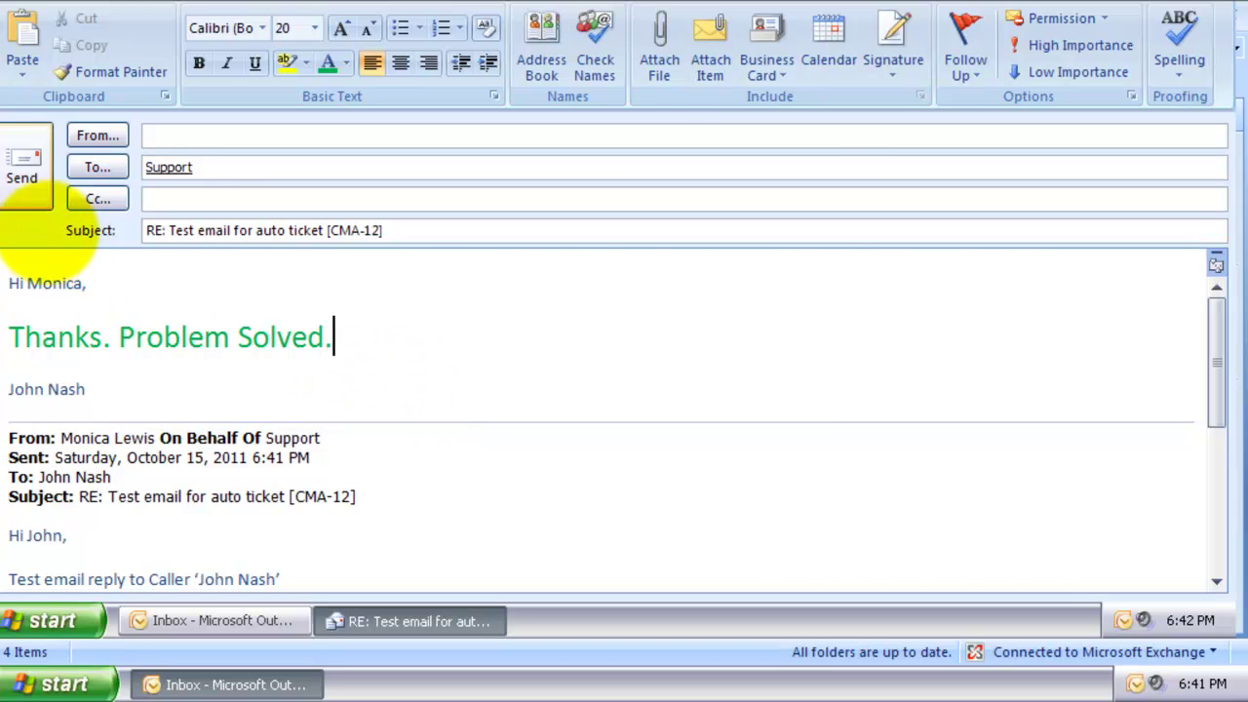
Step: Send the 'Problem Solved' reply, confirm it in the Support inbox on ticket #12, then view Issue Tracking
click(39, 200)
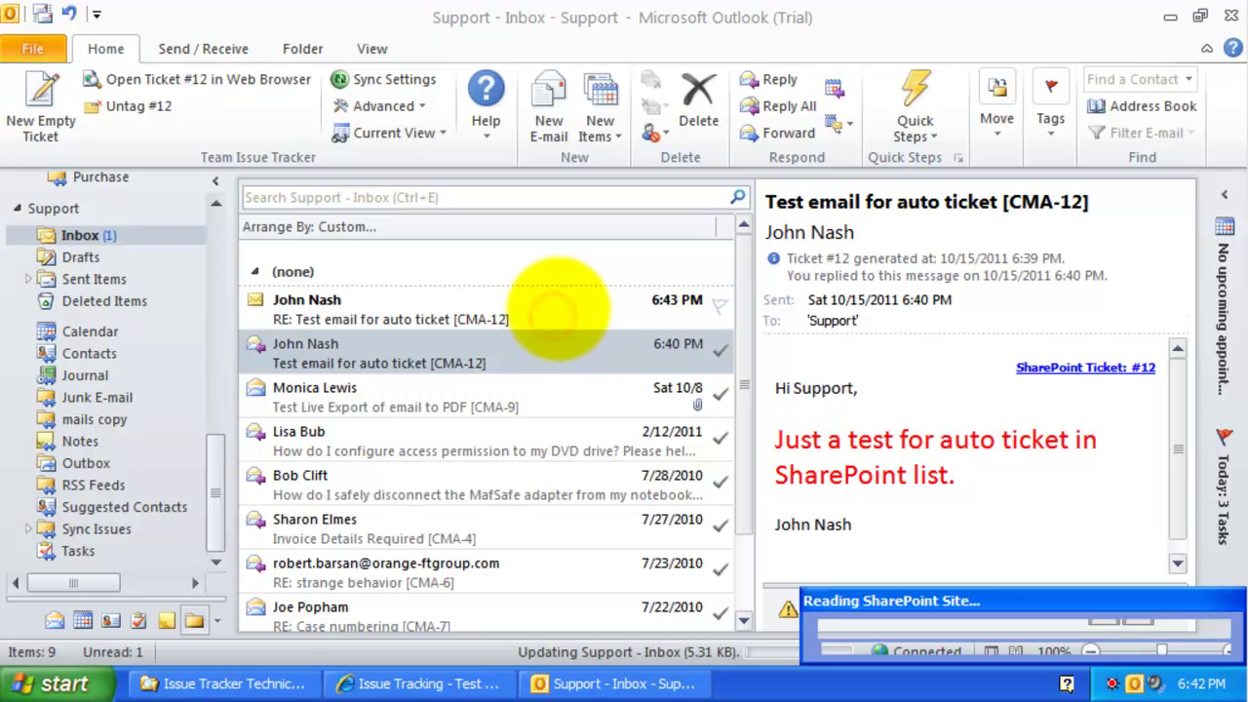
click(529, 311)
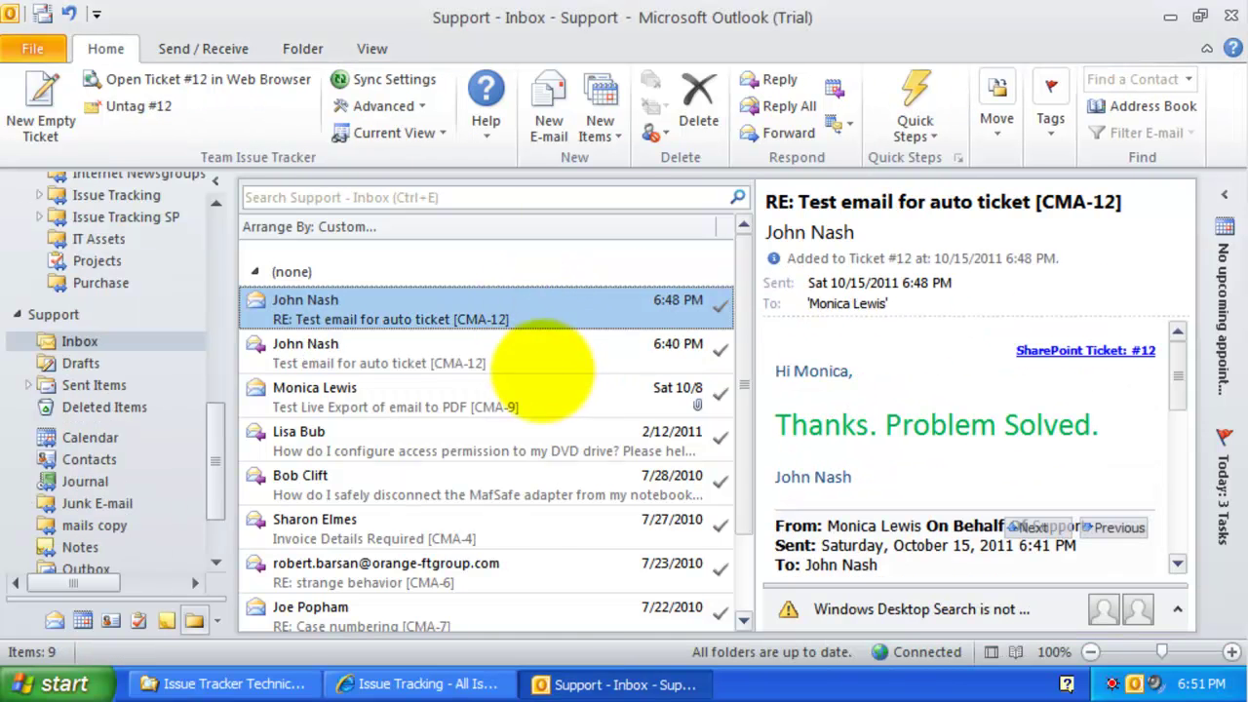
click(453, 683)
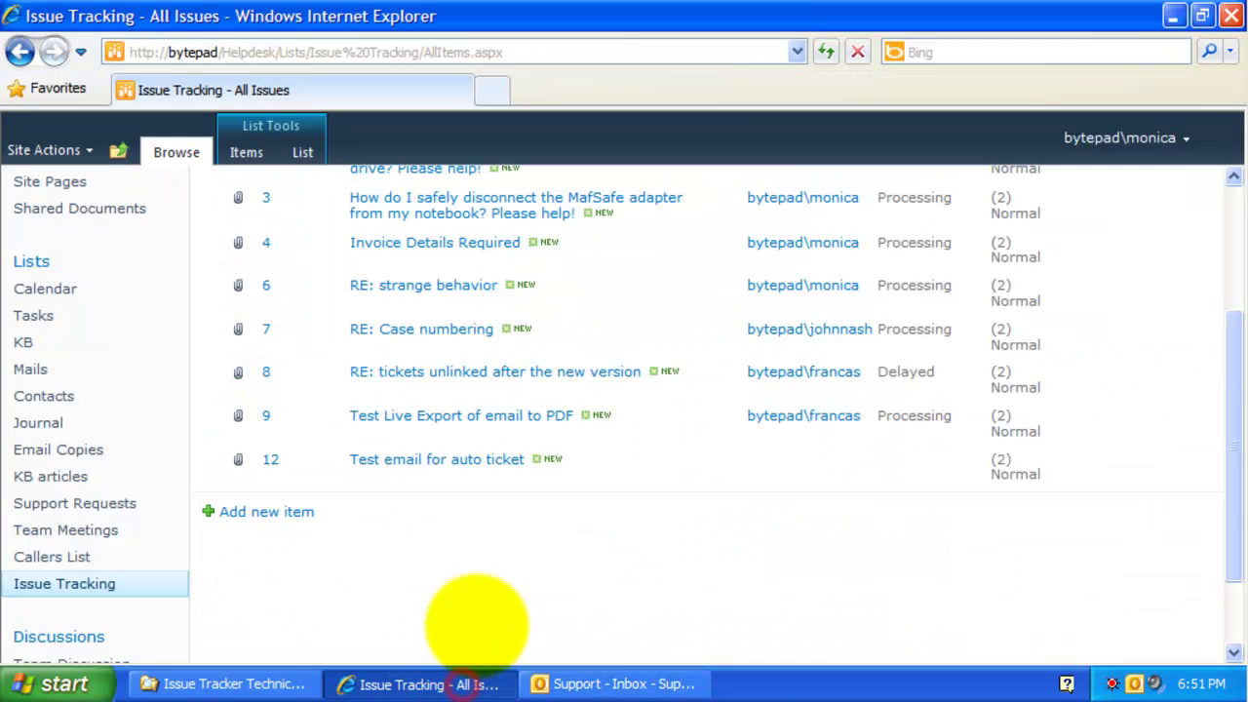
Step: Open SharePoint ticket 12, confirm its history logs the 'Problem Solved' reply, and return to Outlook
click(468, 459)
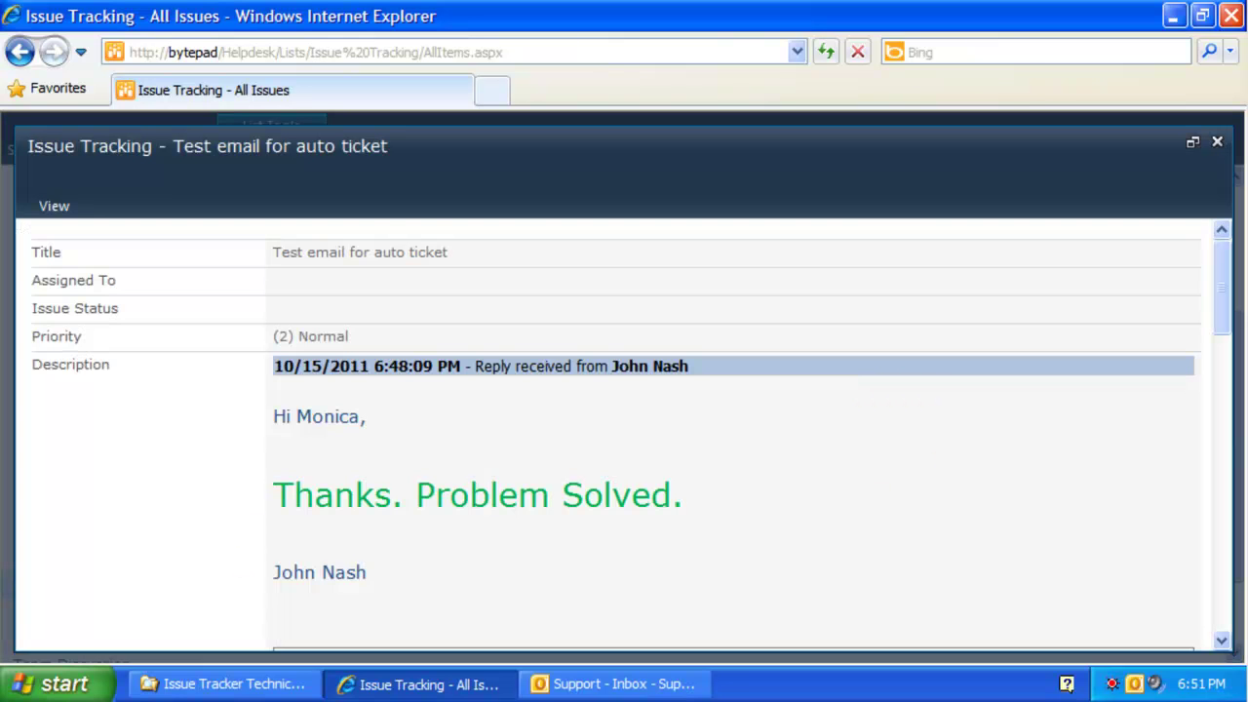
scroll(697, 465, down, 3)
scroll(697, 465, down, 1)
scroll(696, 459, up, 4)
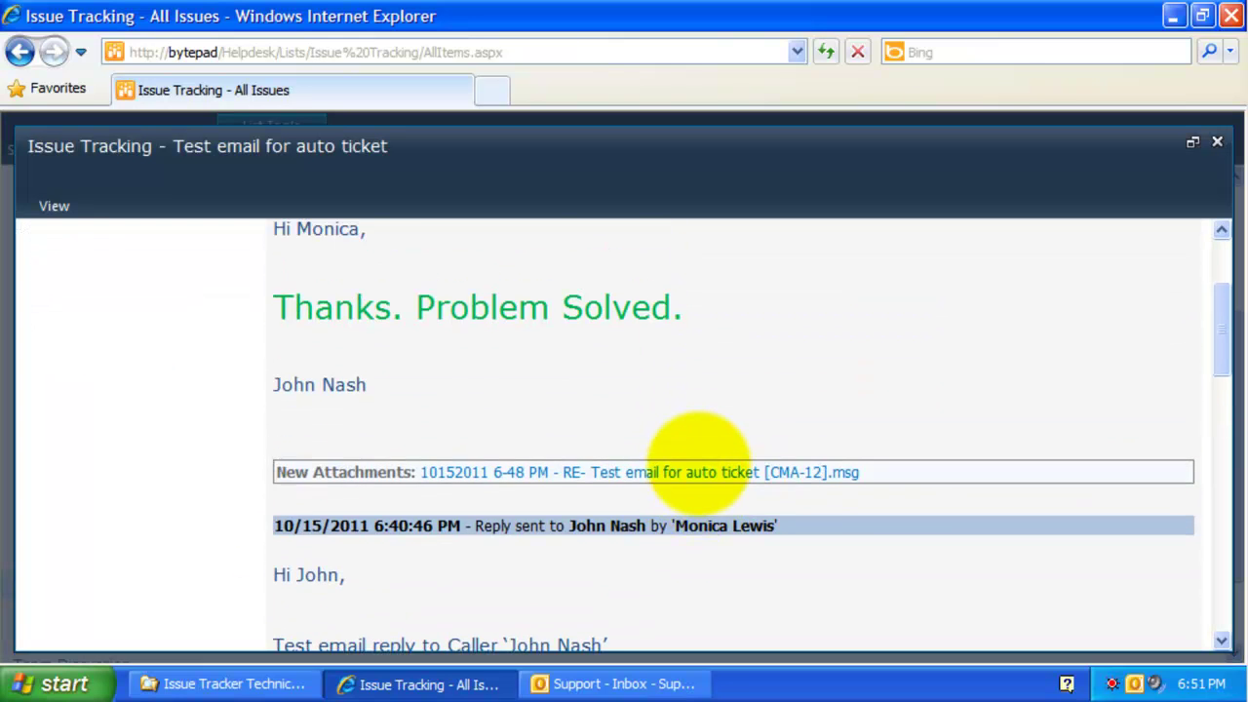
drag(273, 573, 273, 417)
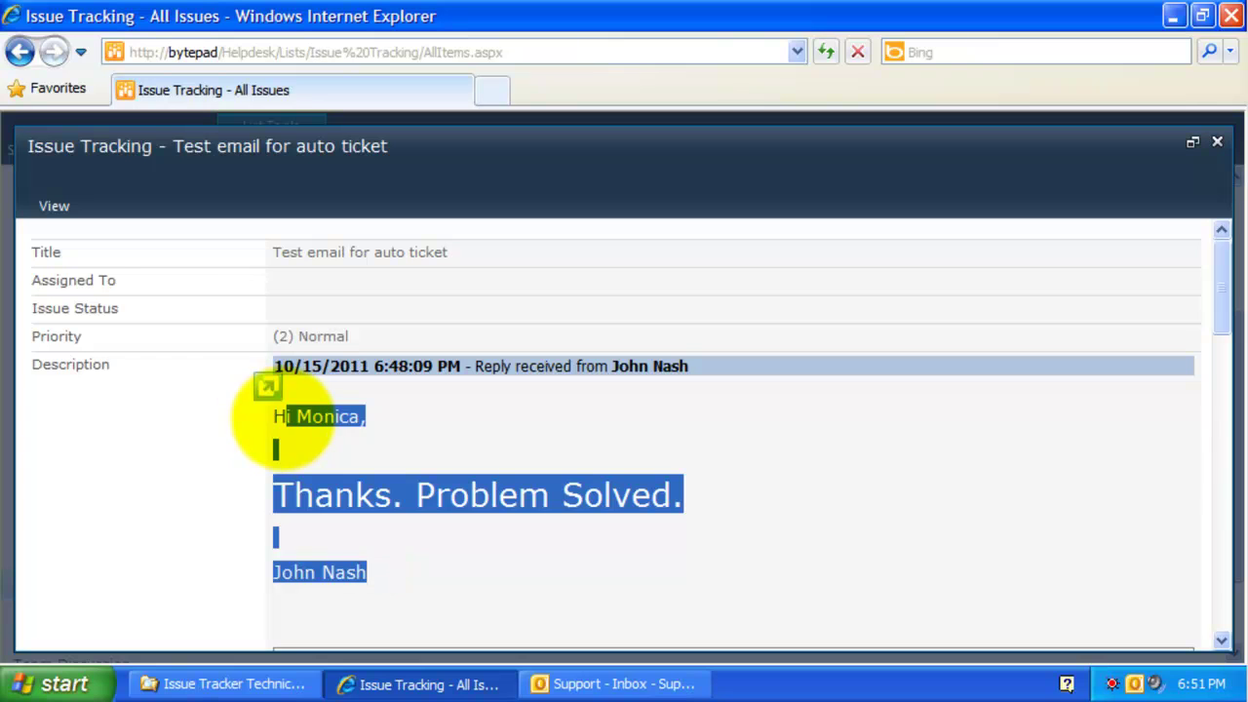
click(276, 417)
scroll(516, 460, down, 5)
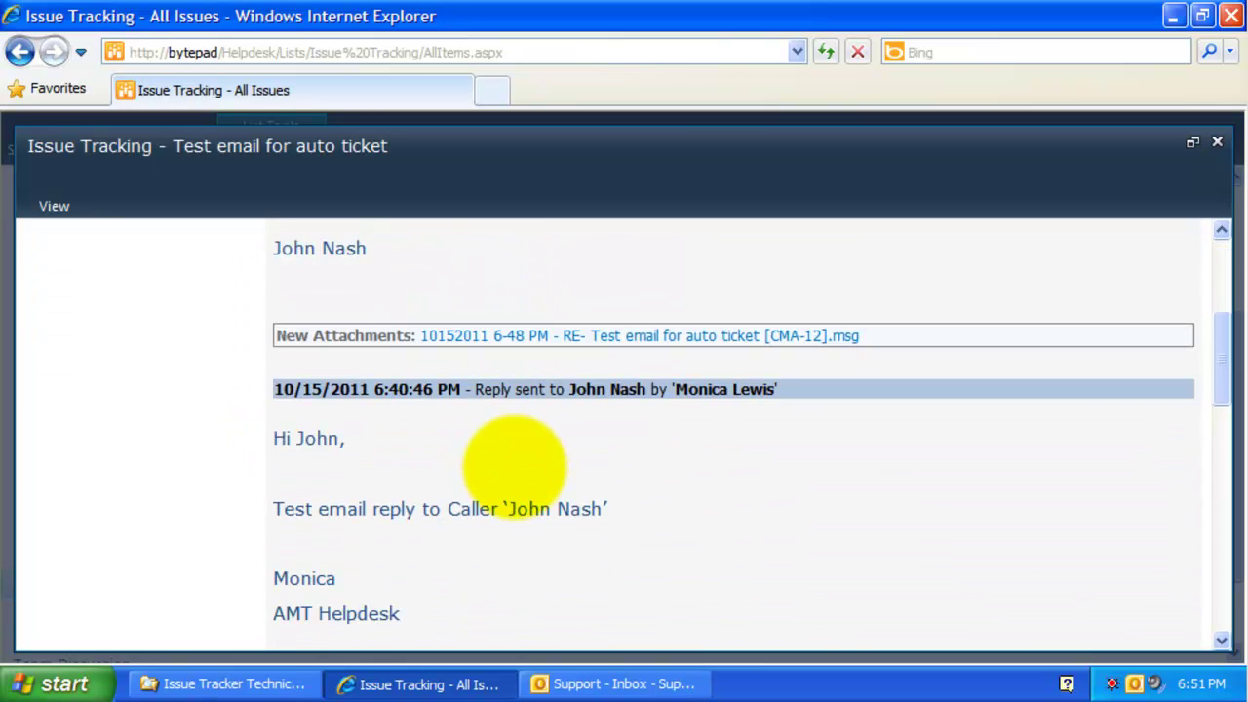
scroll(515, 465, down, 4)
scroll(515, 478, down, 3)
scroll(535, 459, up, 10)
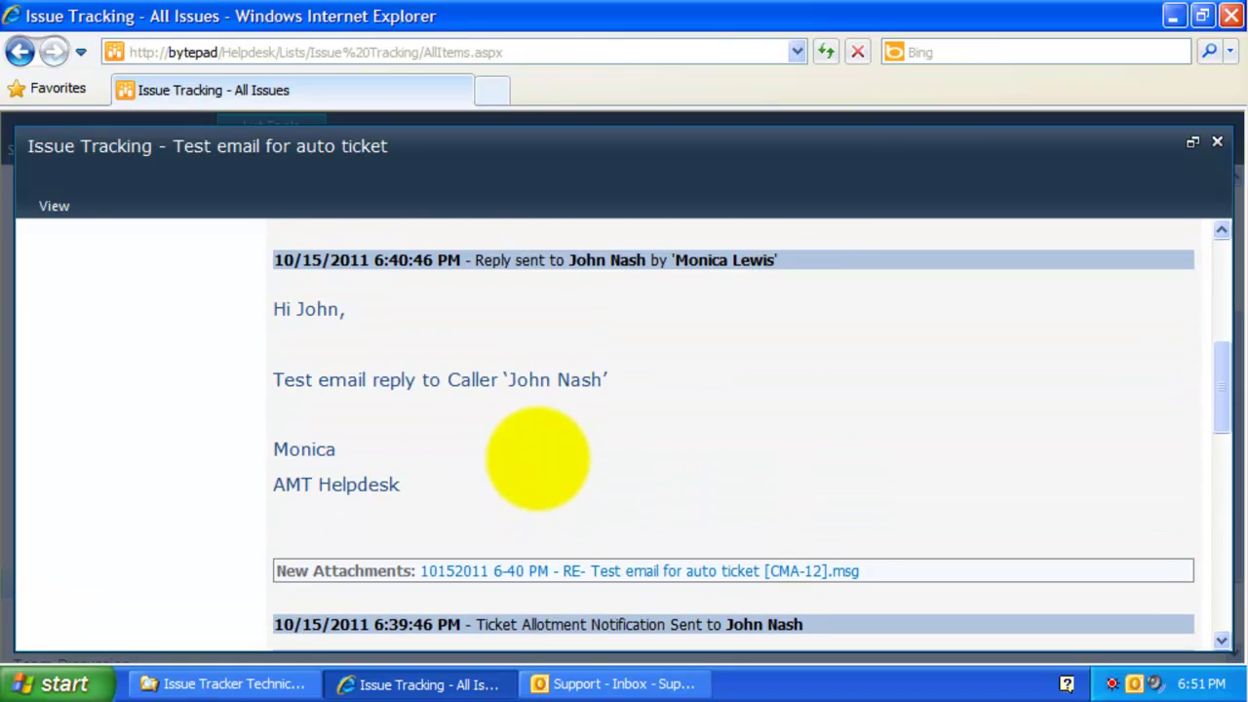
scroll(536, 459, up, 5)
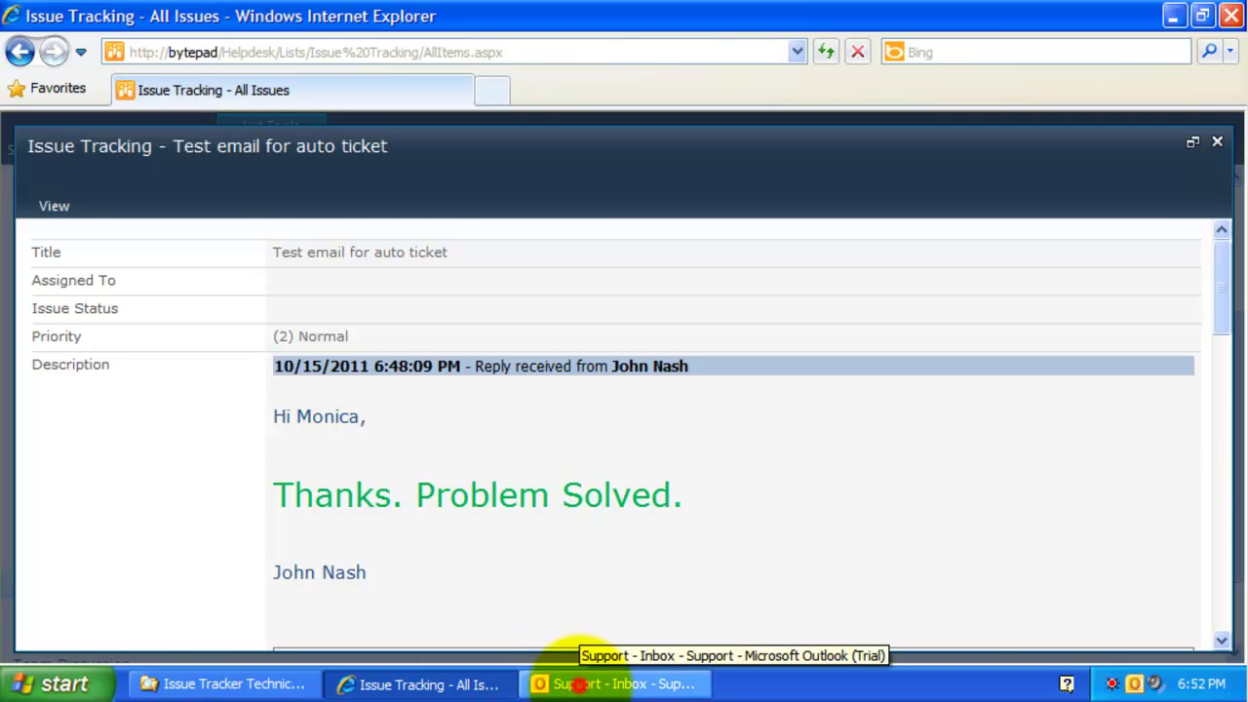
click(559, 684)
click(383, 106)
click(420, 191)
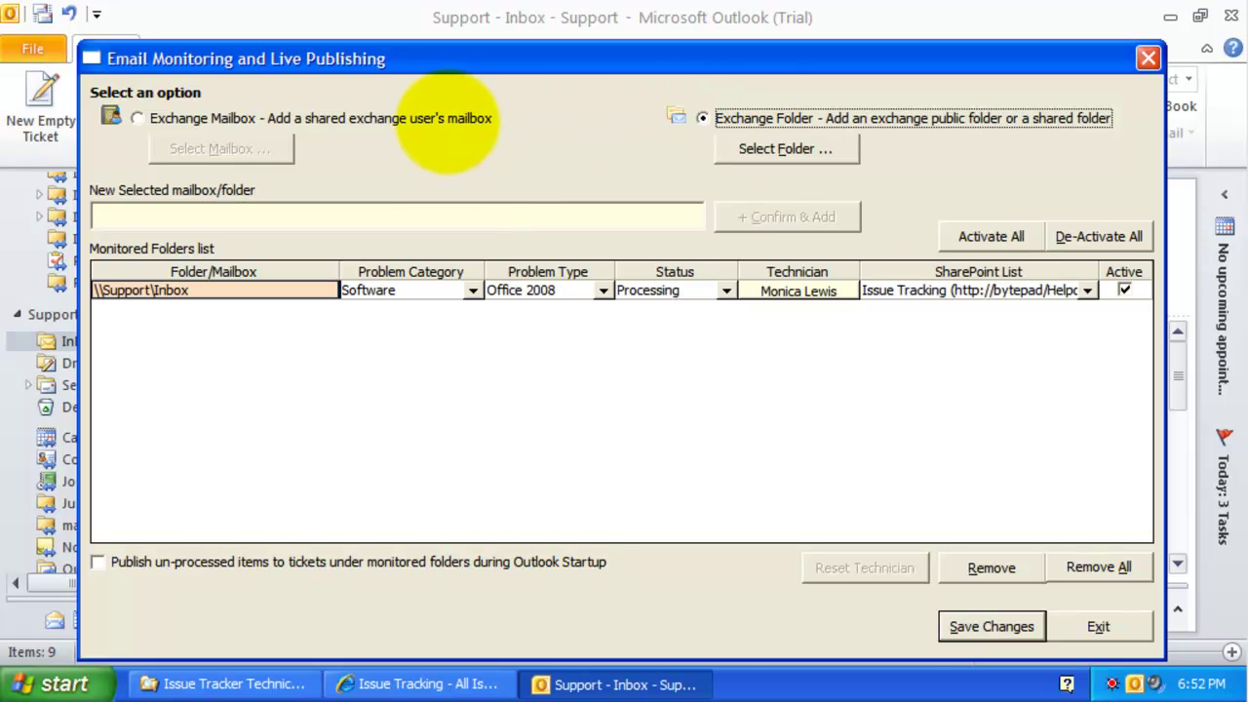
click(786, 148)
drag(713, 273, 770, 203)
click(817, 188)
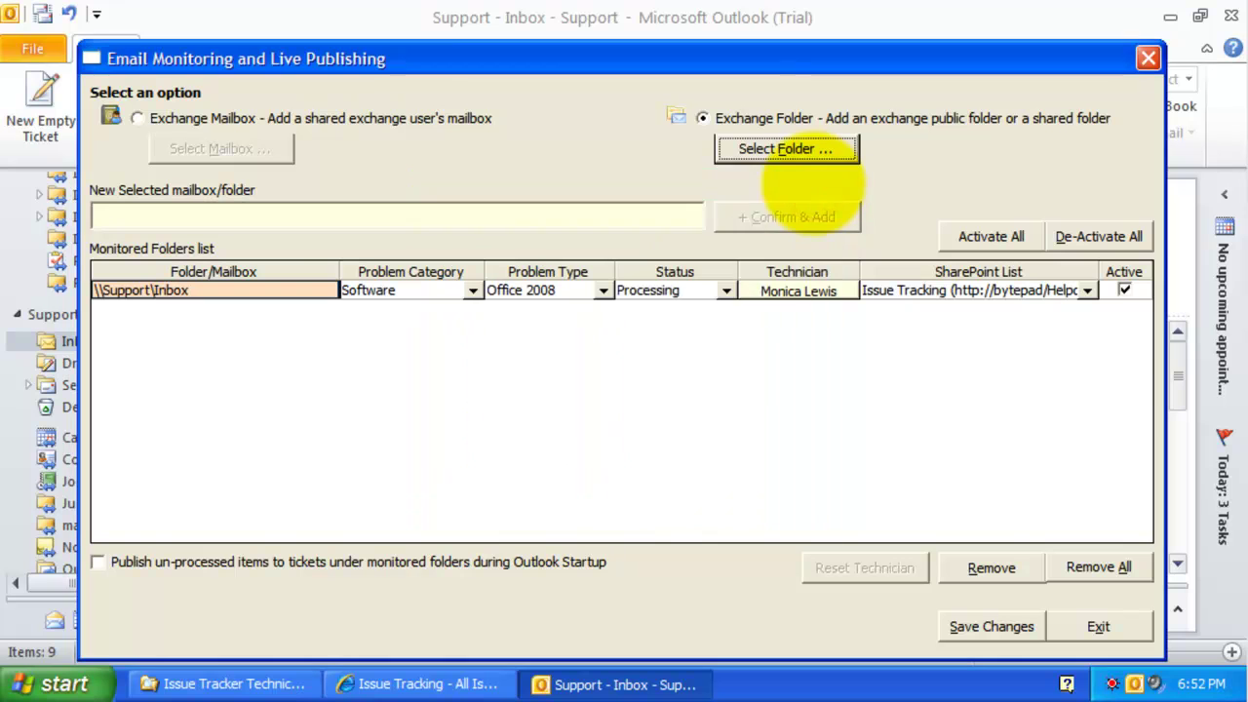
click(736, 359)
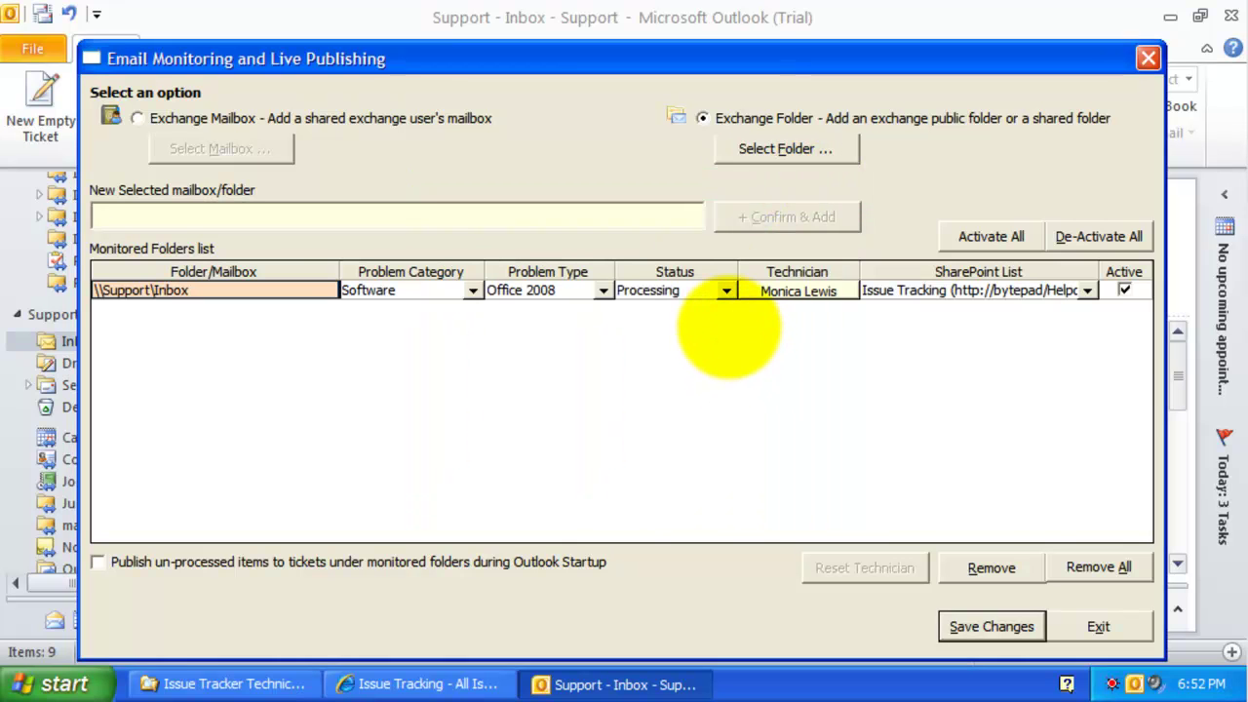
click(1100, 626)
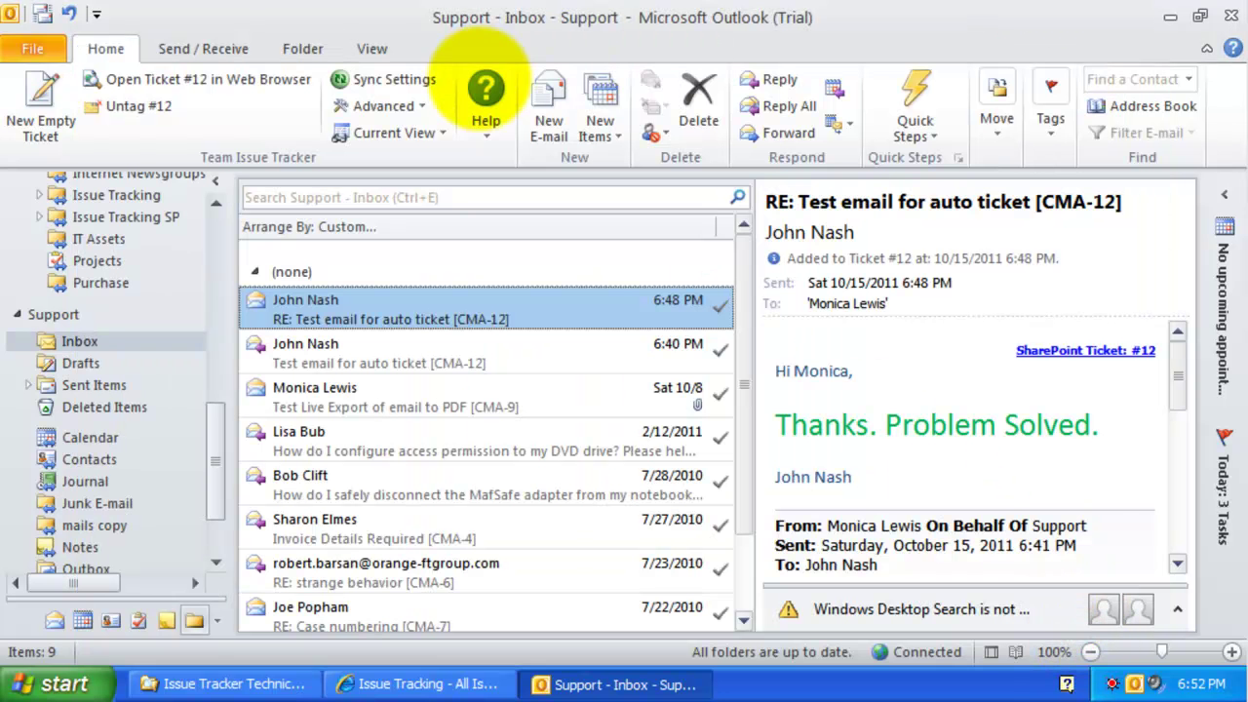
Step: In My Preferences, set default category Hardware, type Apple TV and status Deferred
click(390, 104)
click(421, 161)
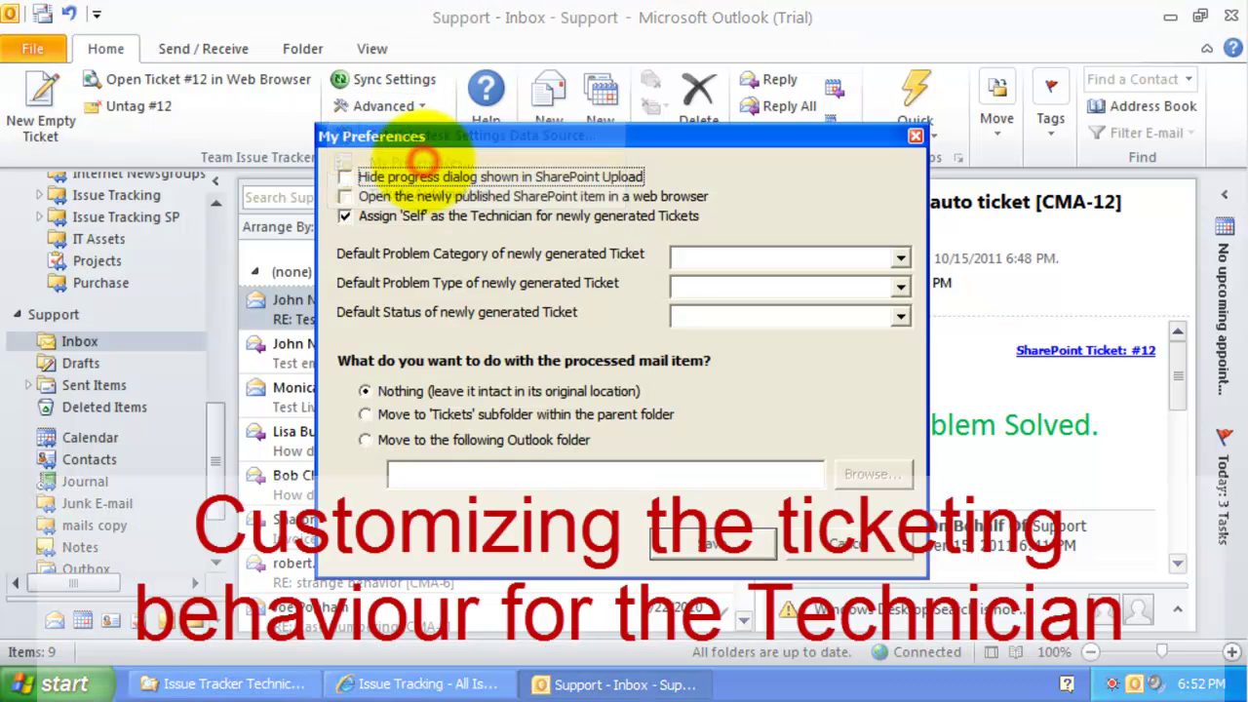
drag(551, 136, 508, 128)
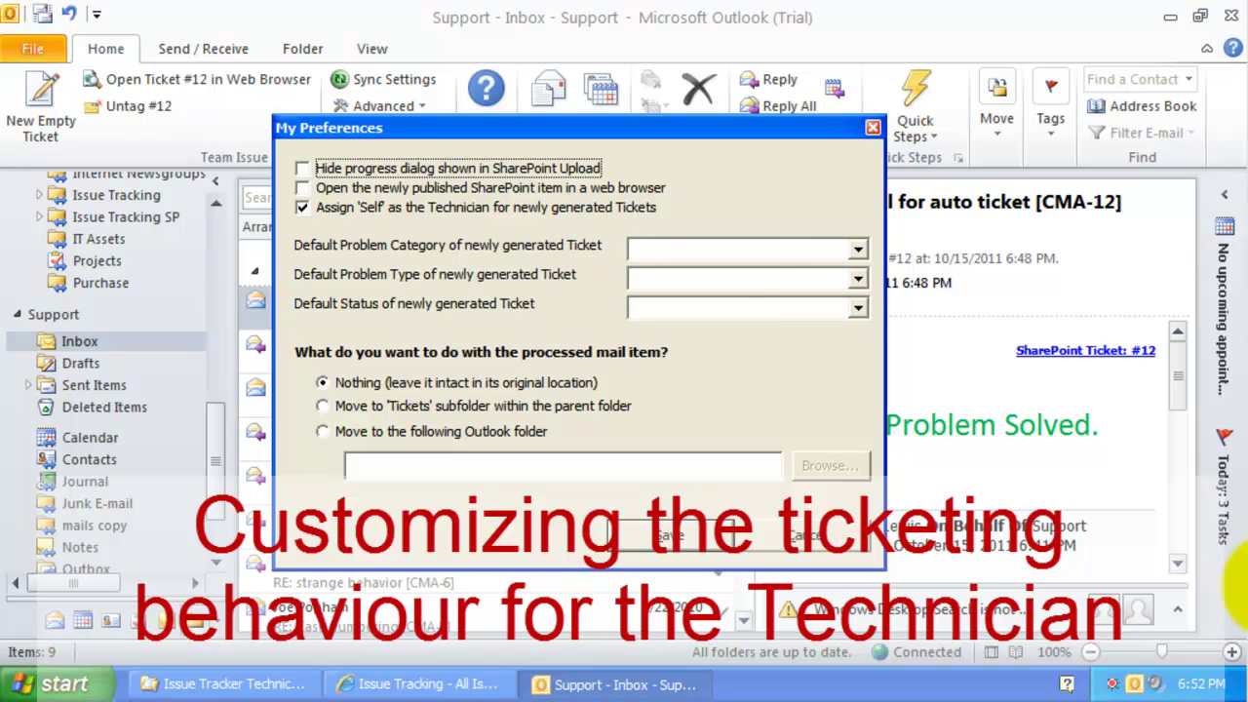
click(330, 206)
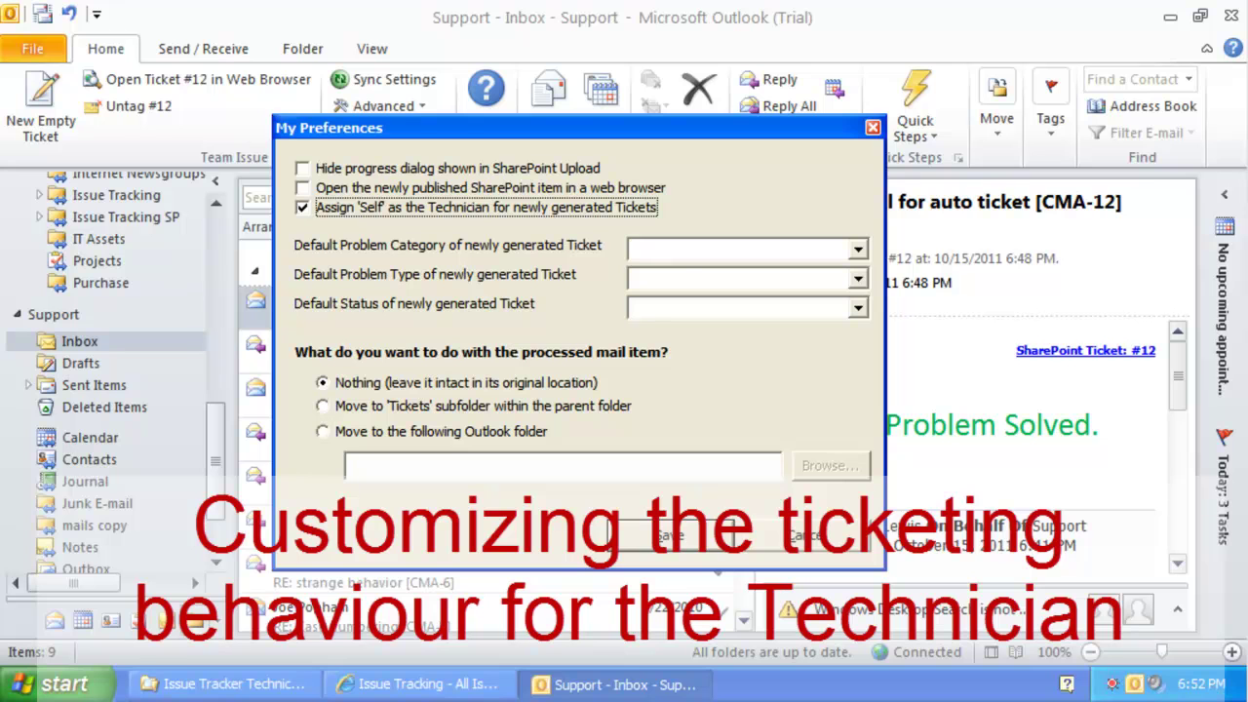
click(858, 250)
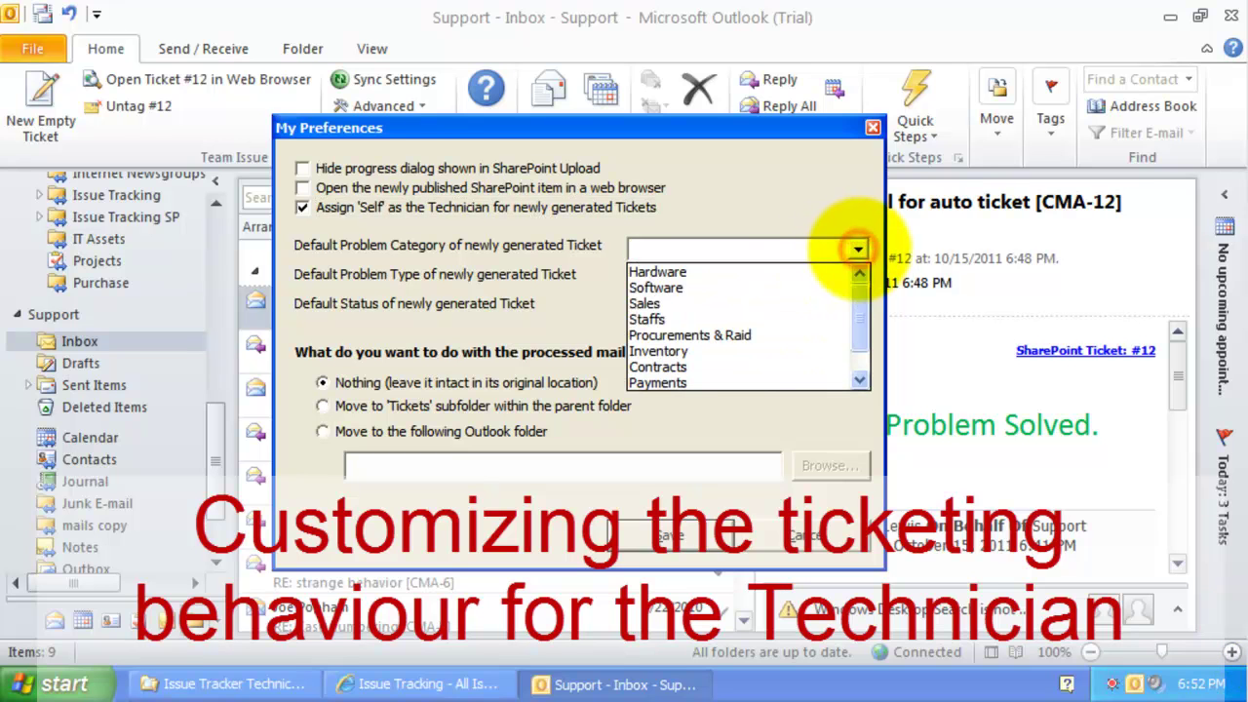
click(741, 273)
click(851, 279)
click(802, 313)
click(836, 307)
click(790, 348)
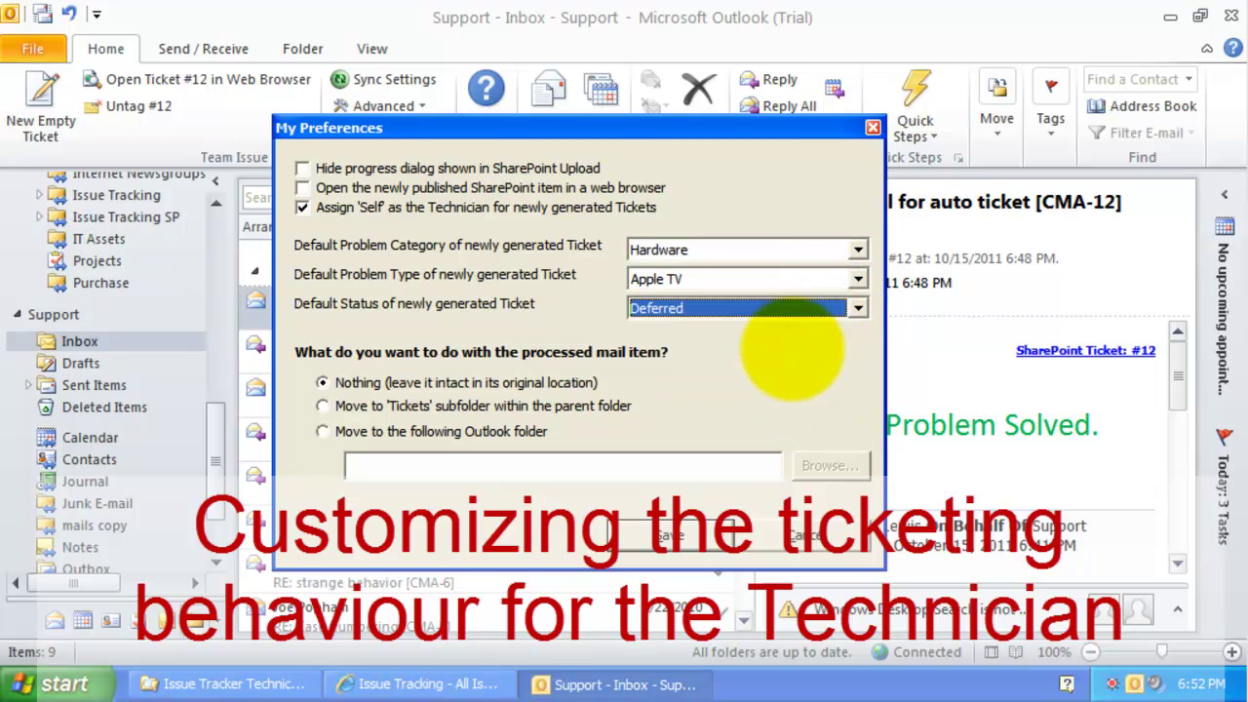
Step: Try the Tickets subfolder and IT Assets folder options, then keep processed emails in place and save
click(474, 382)
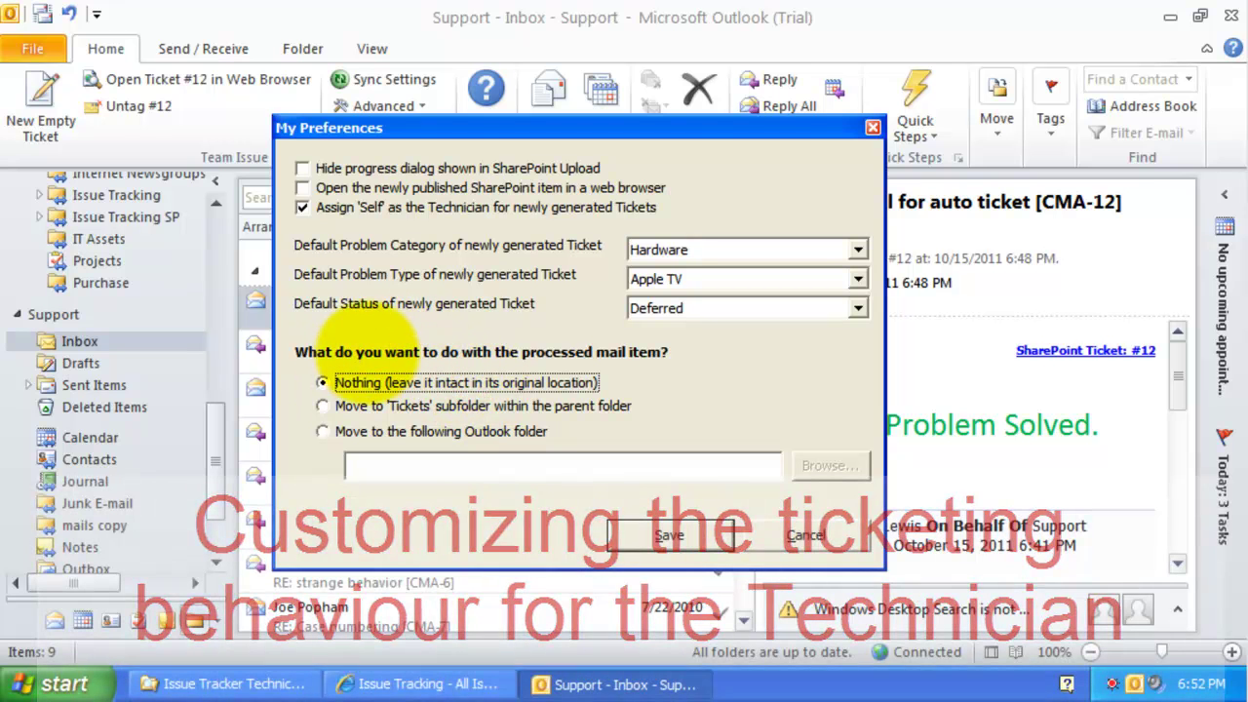
click(366, 406)
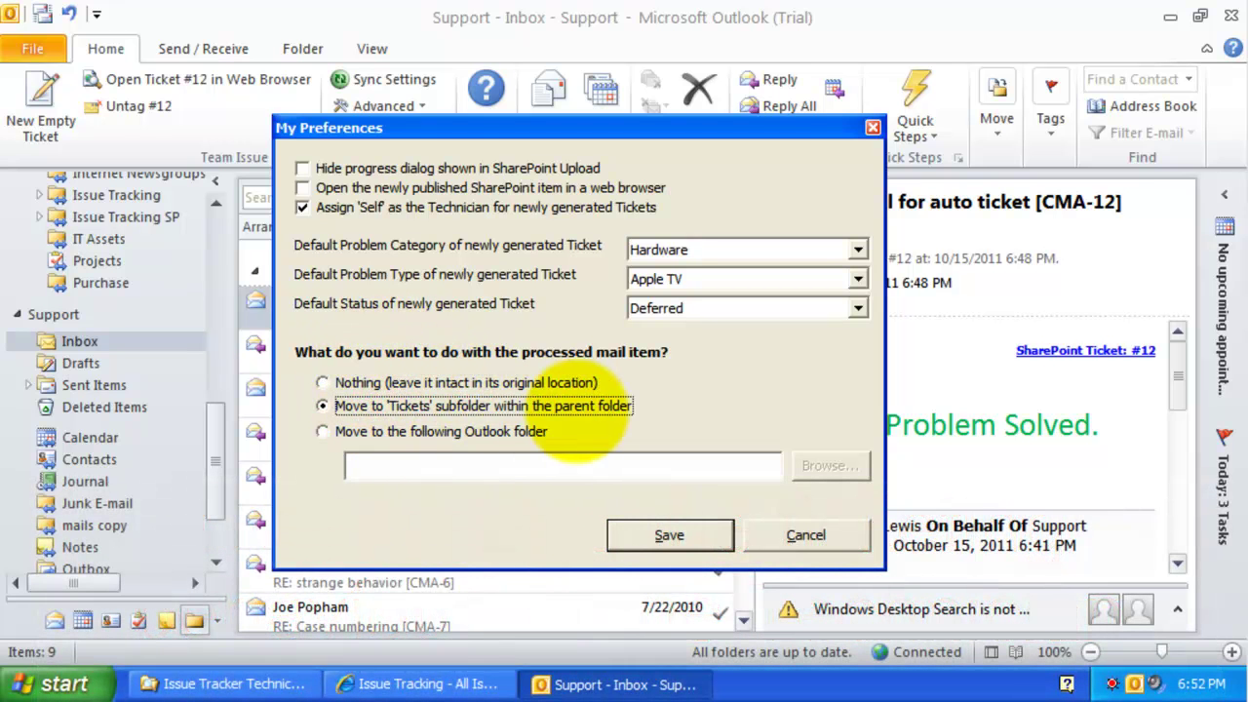
click(435, 435)
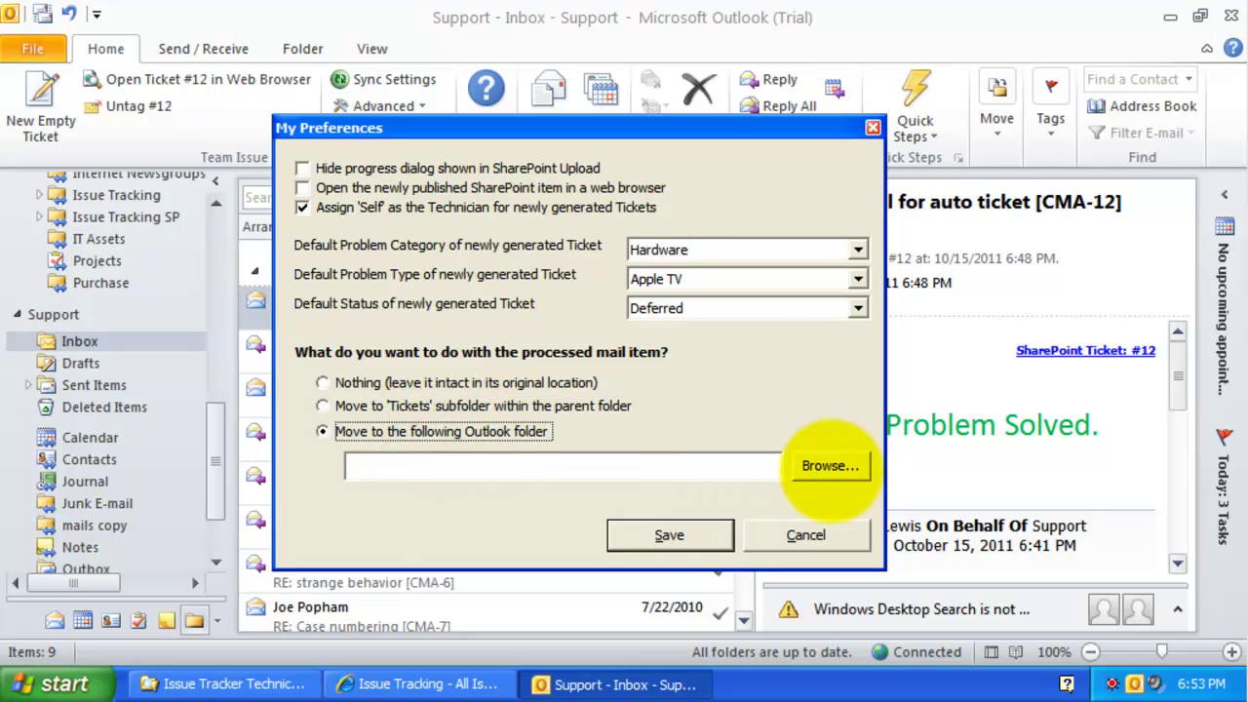
click(827, 467)
drag(709, 293, 710, 352)
click(434, 345)
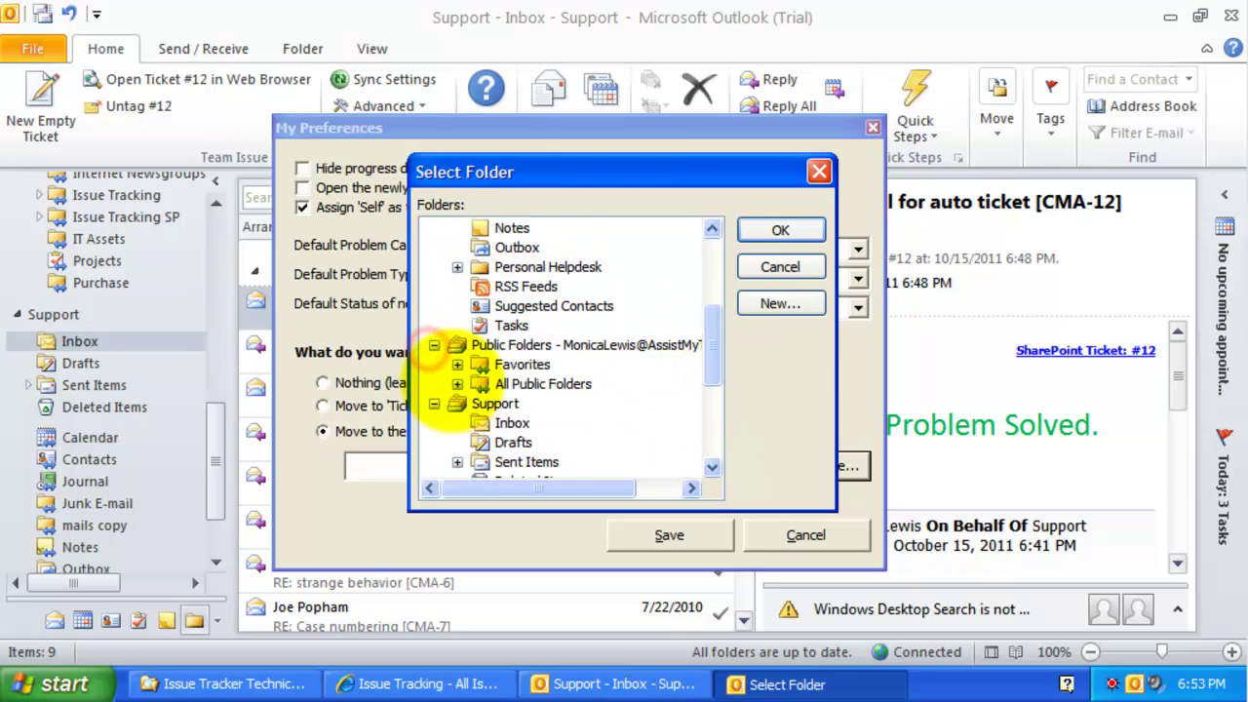
click(457, 384)
click(545, 424)
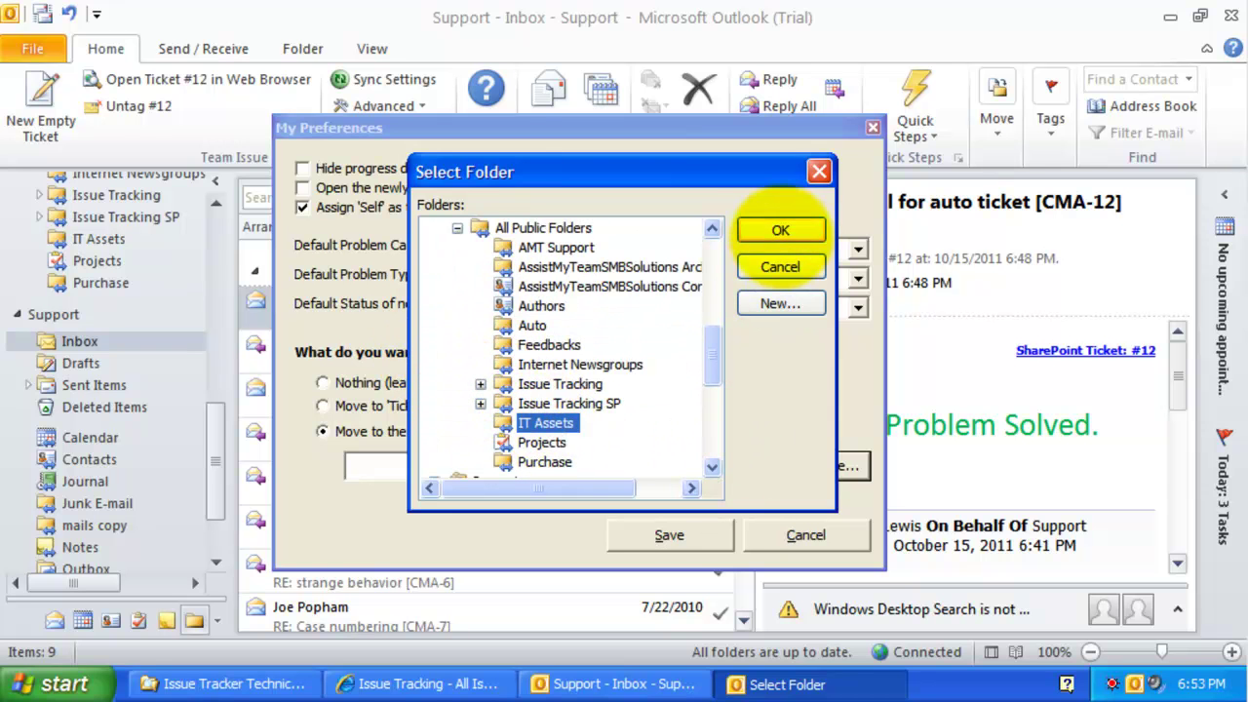
click(781, 232)
drag(650, 465, 809, 461)
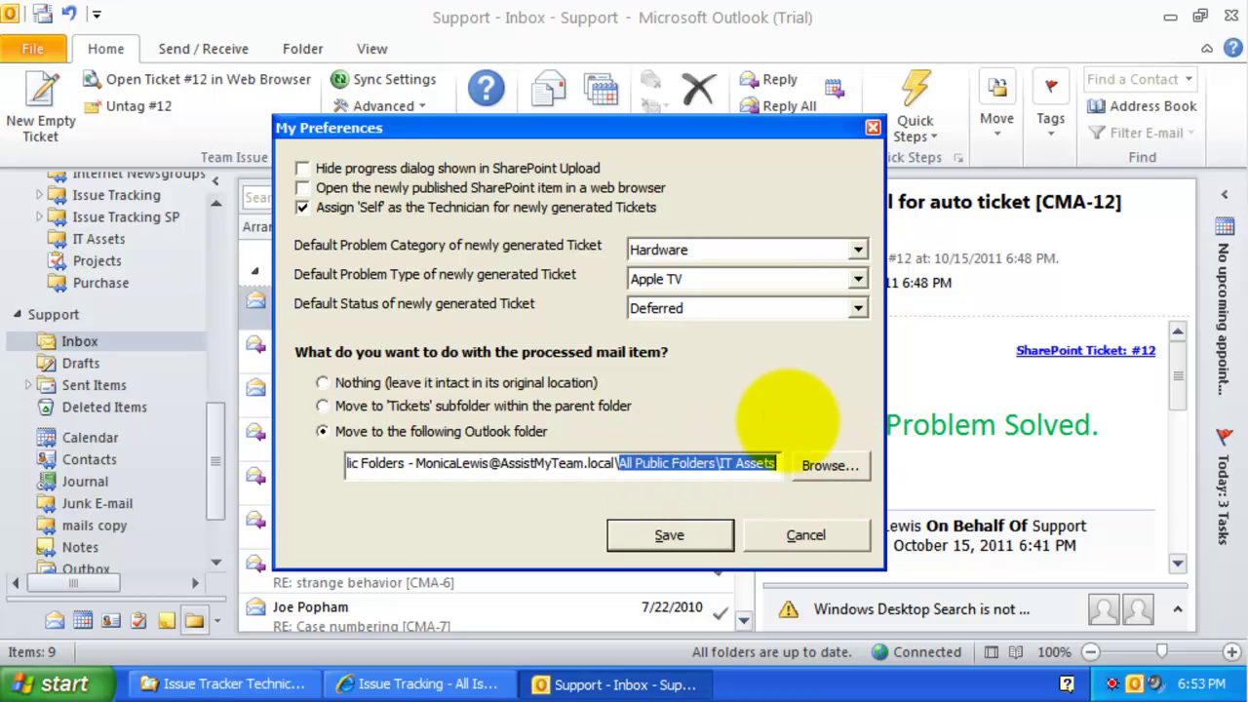
click(574, 467)
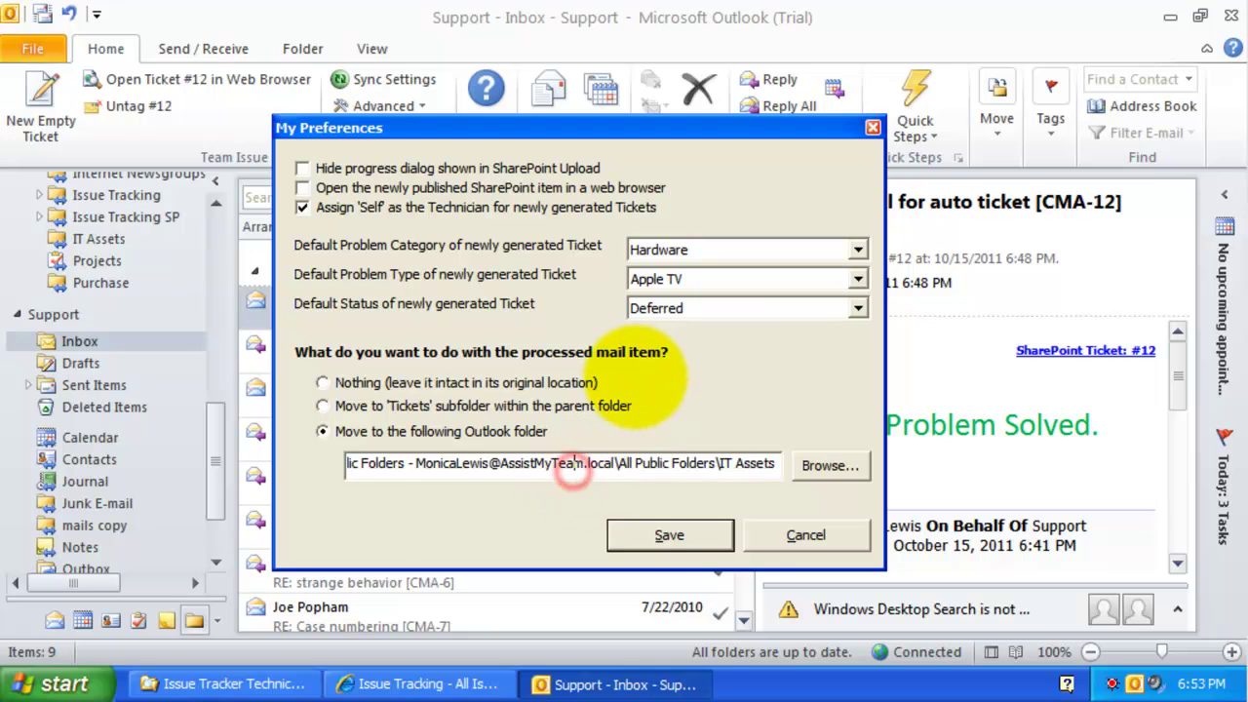
click(646, 383)
click(669, 534)
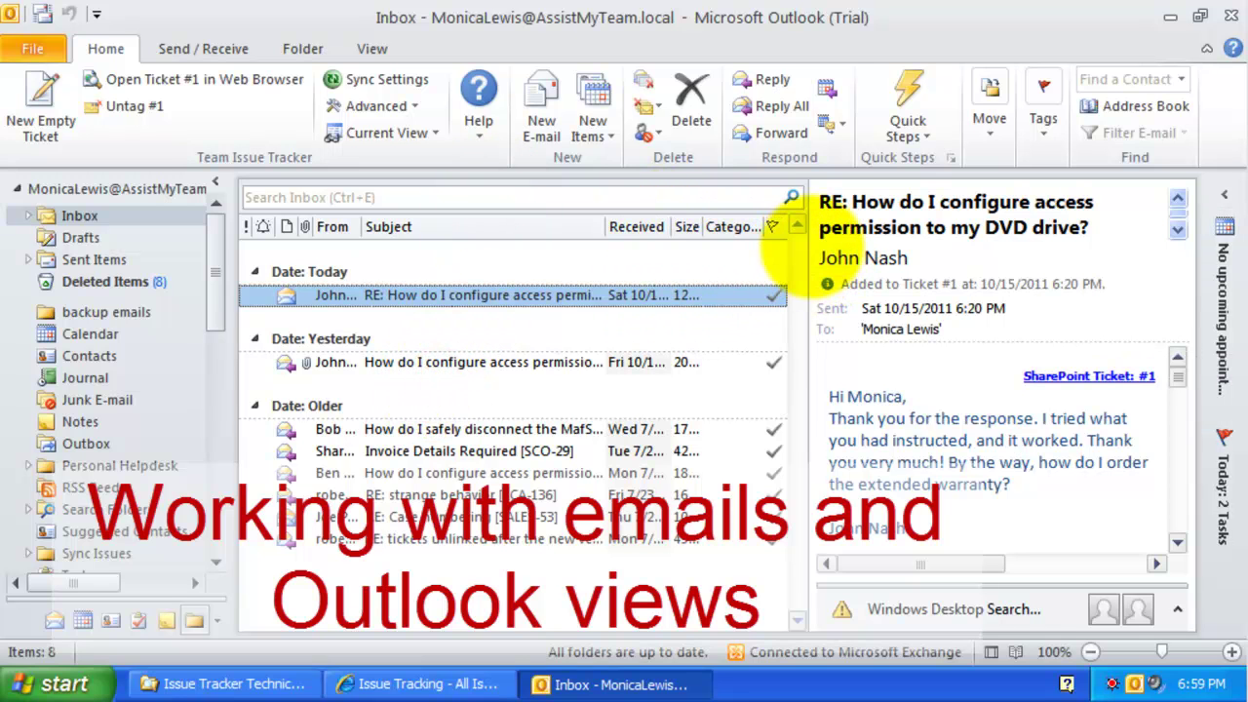
Step: Widen the inbox message list, select the DVD drive question, and show the ticket view choices
drag(807, 244, 892, 245)
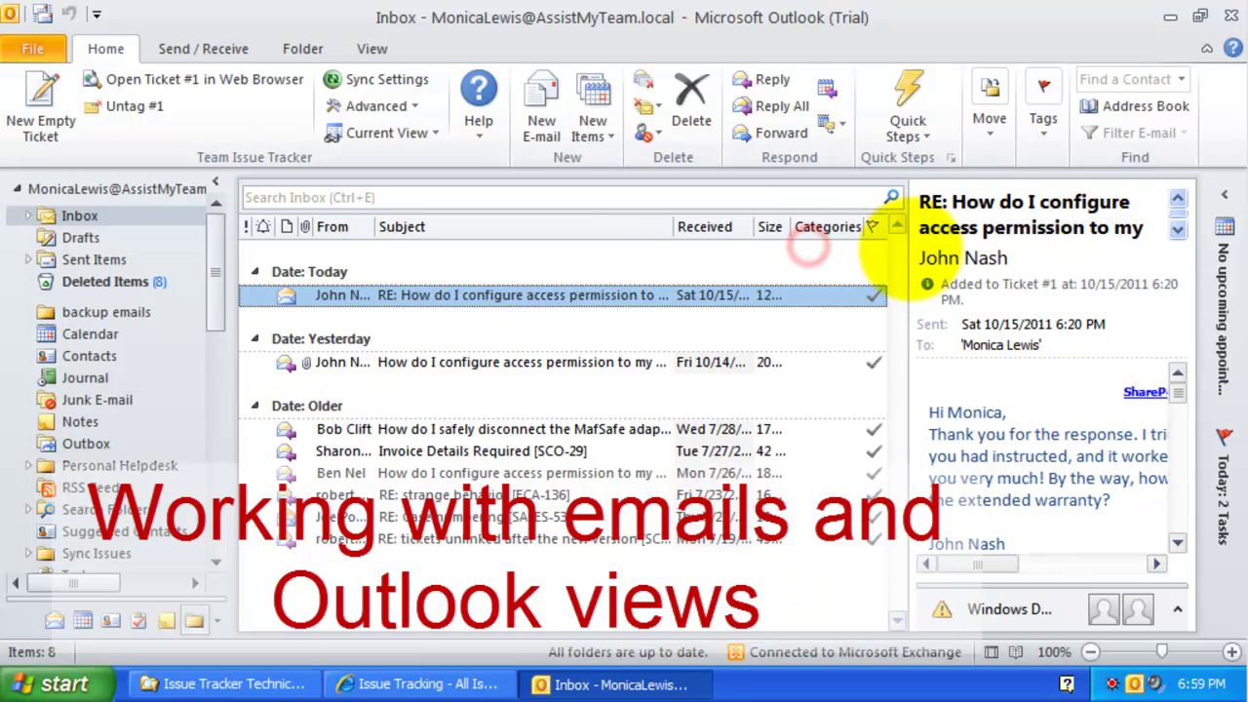
click(474, 360)
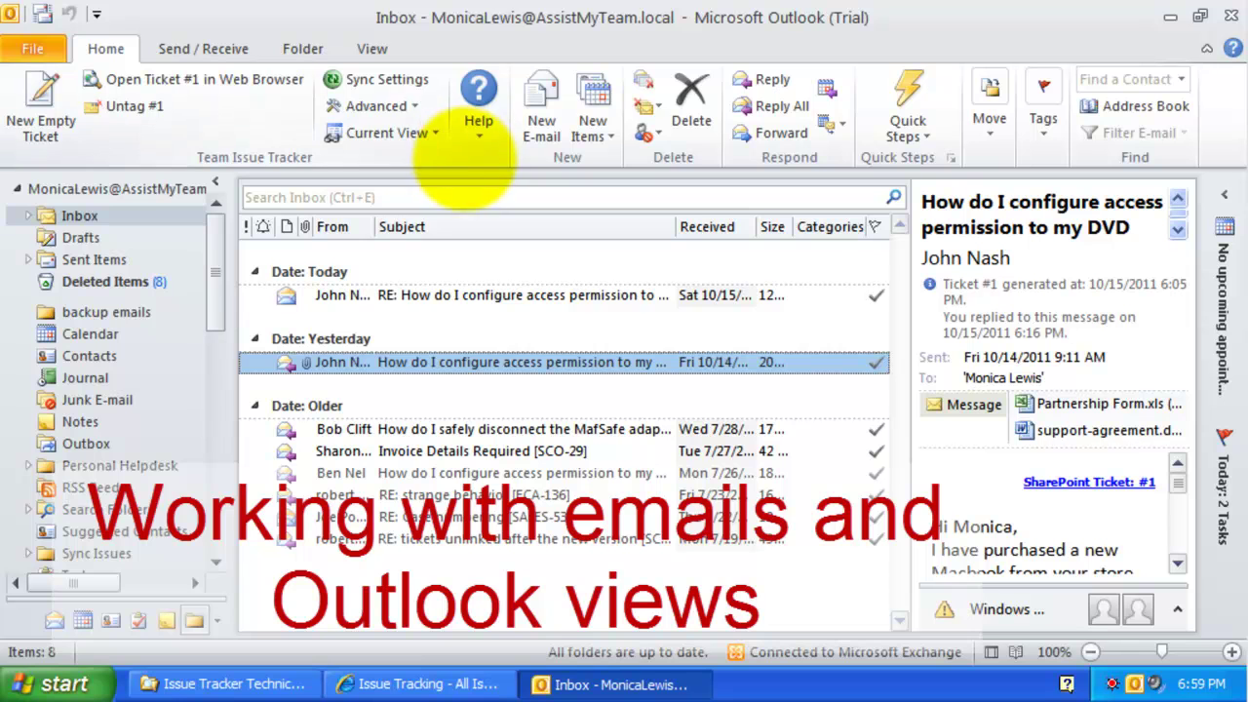
click(429, 133)
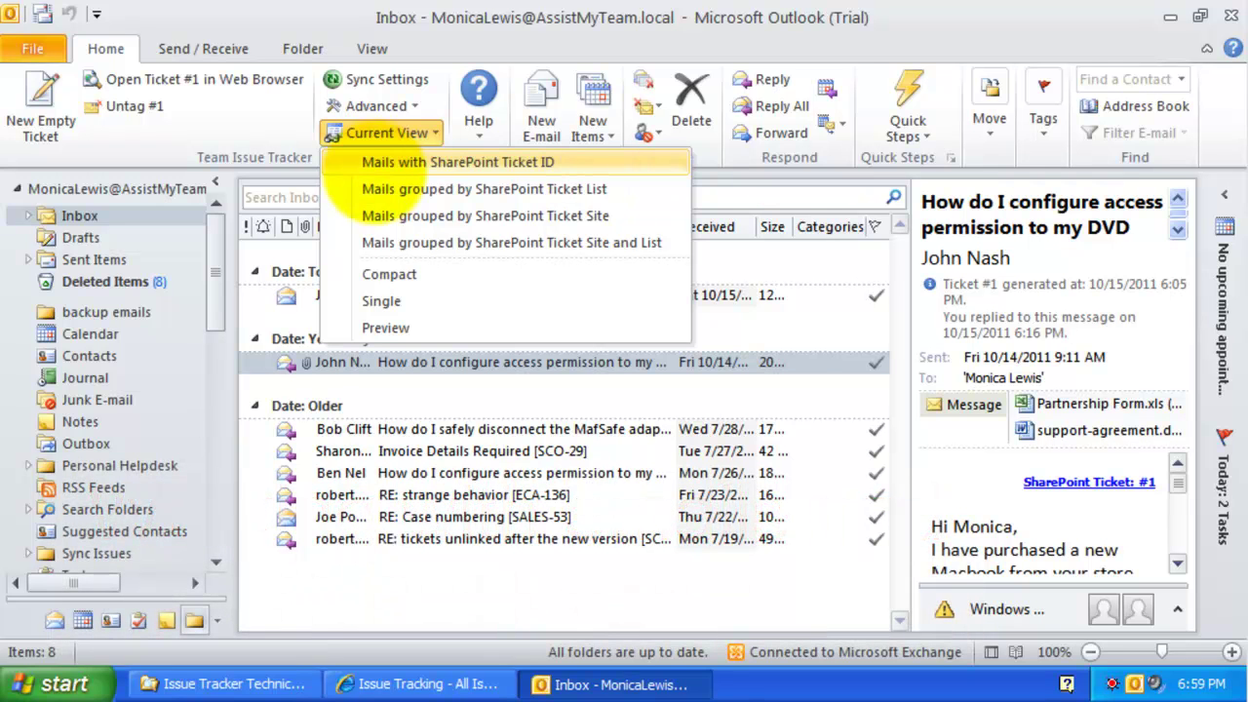
Step: Switch to the Mails with SharePoint Ticket ID view and narrow From and Subject so Site fits
click(361, 133)
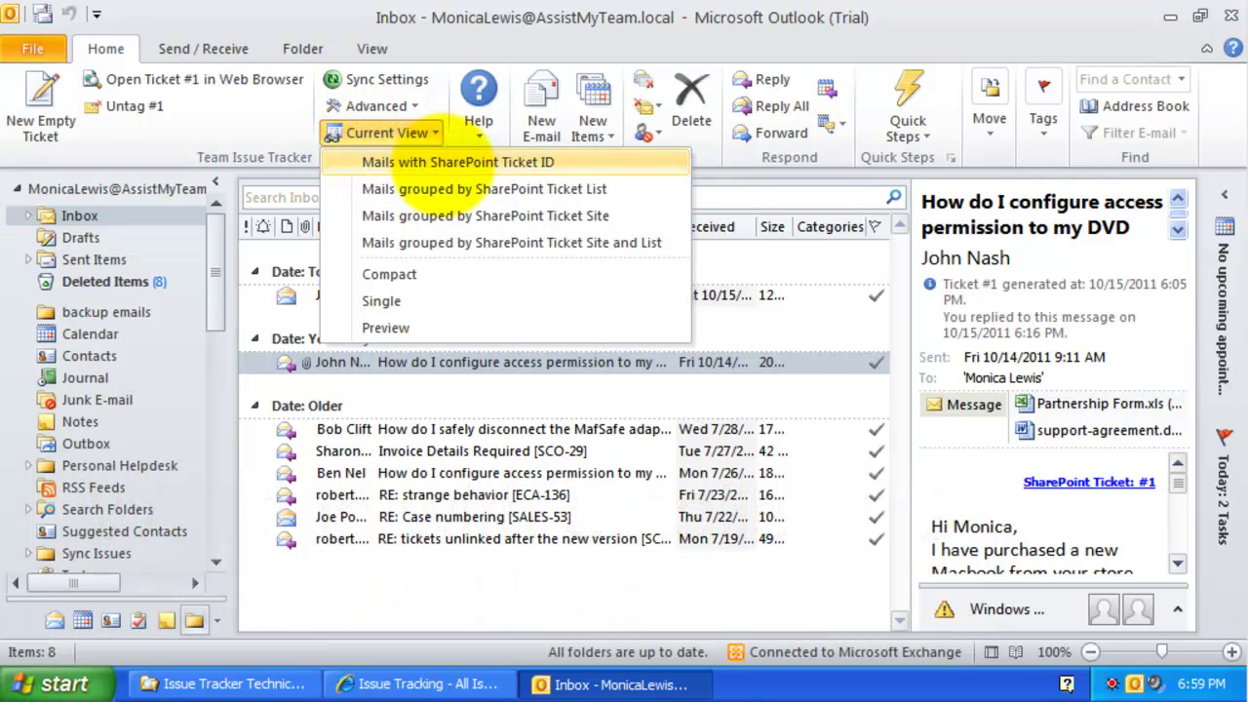
click(440, 162)
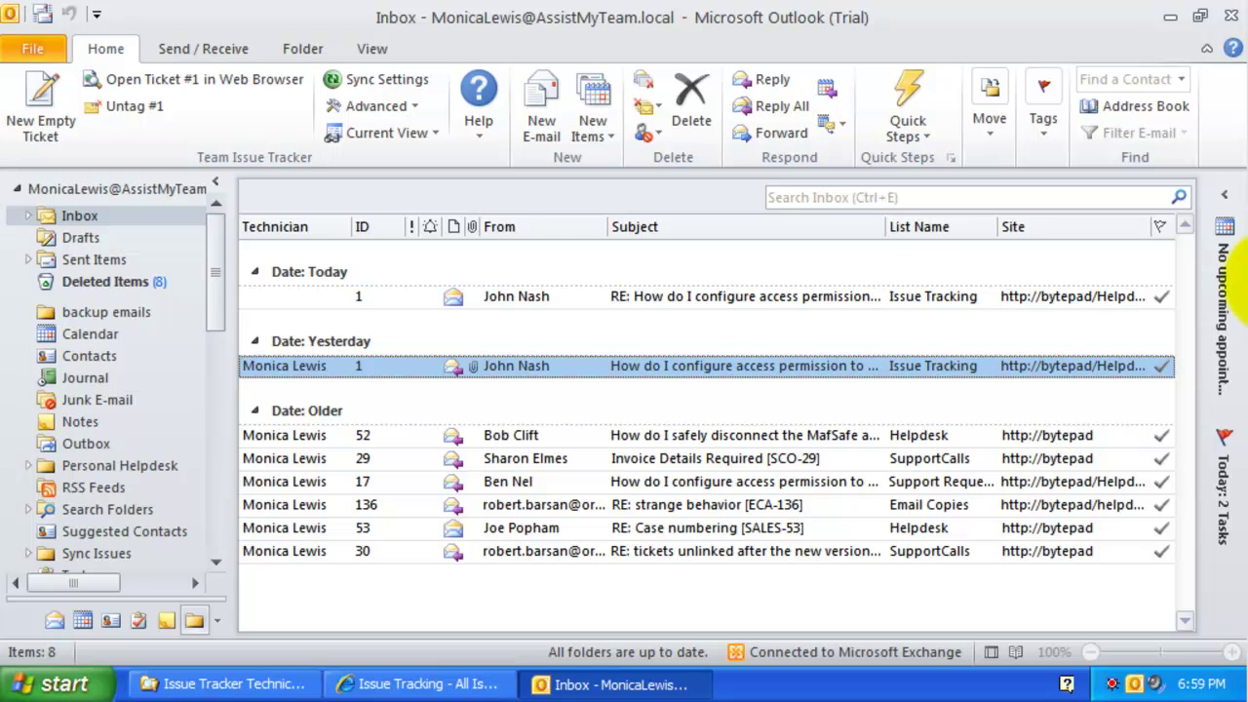
click(934, 295)
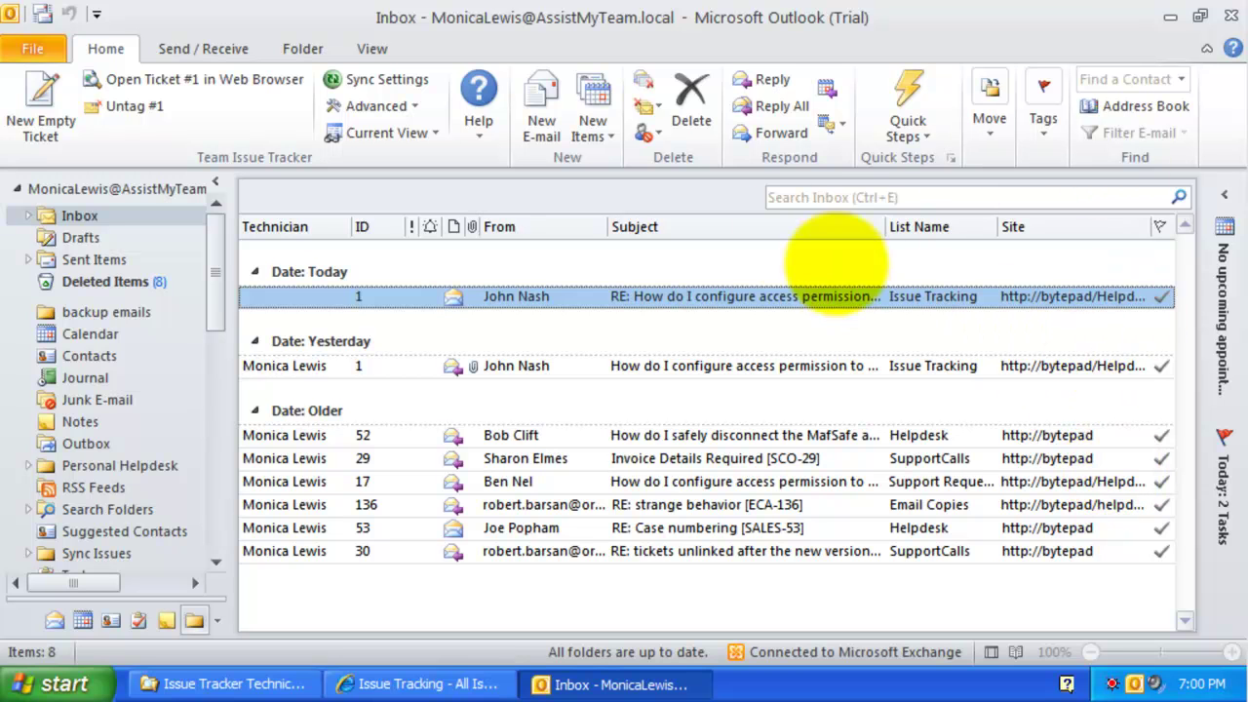
drag(609, 226, 561, 224)
drag(865, 230, 841, 231)
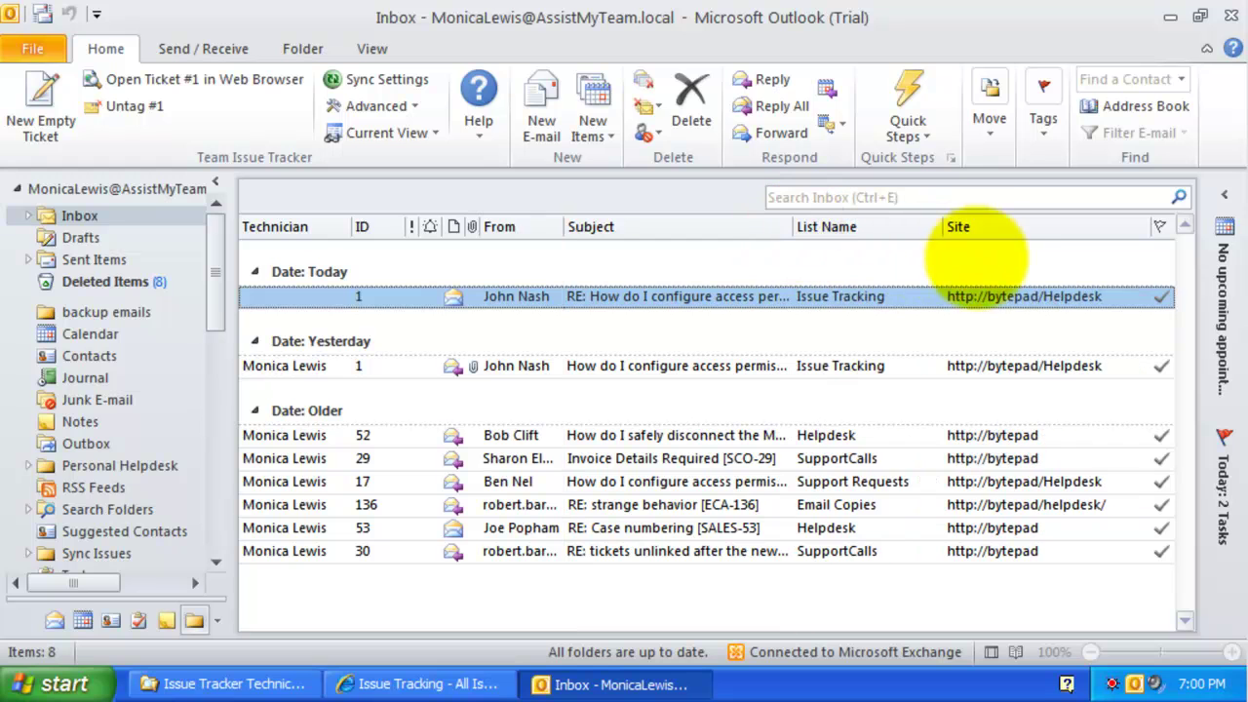
click(435, 130)
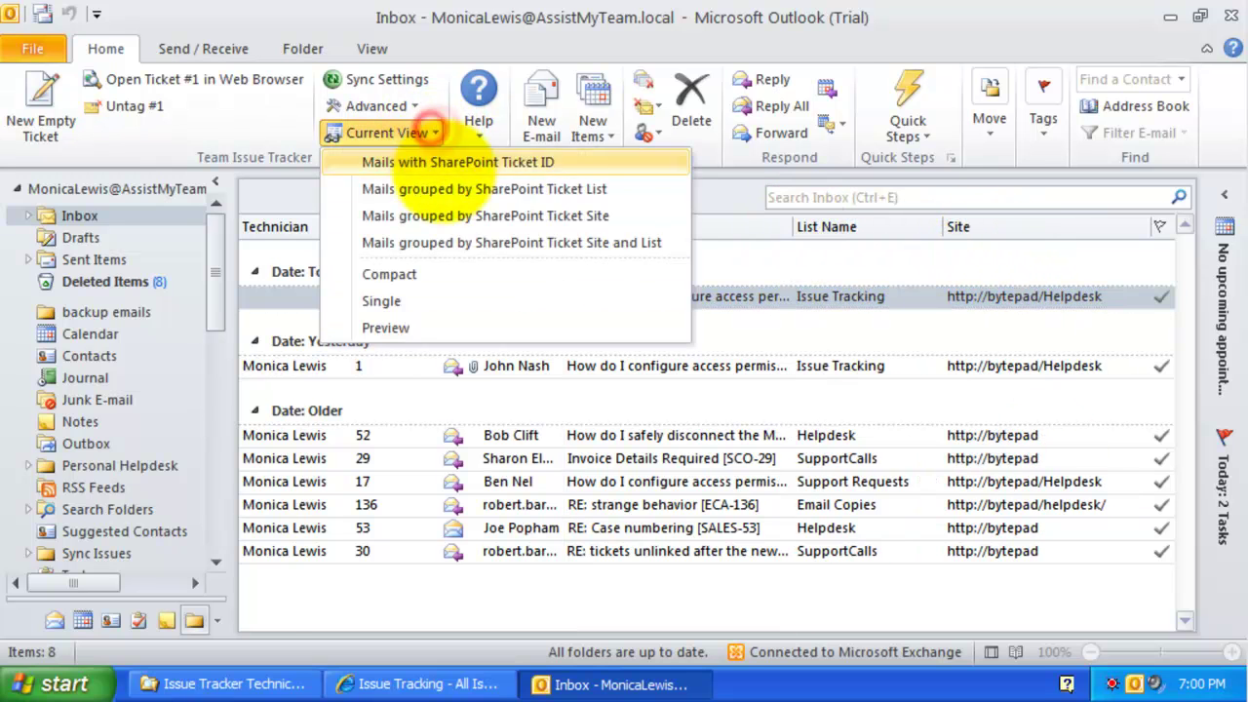
Step: Group mails by SharePoint ticket list, collapse the folder pane, and toggle the Email Copies group
click(455, 186)
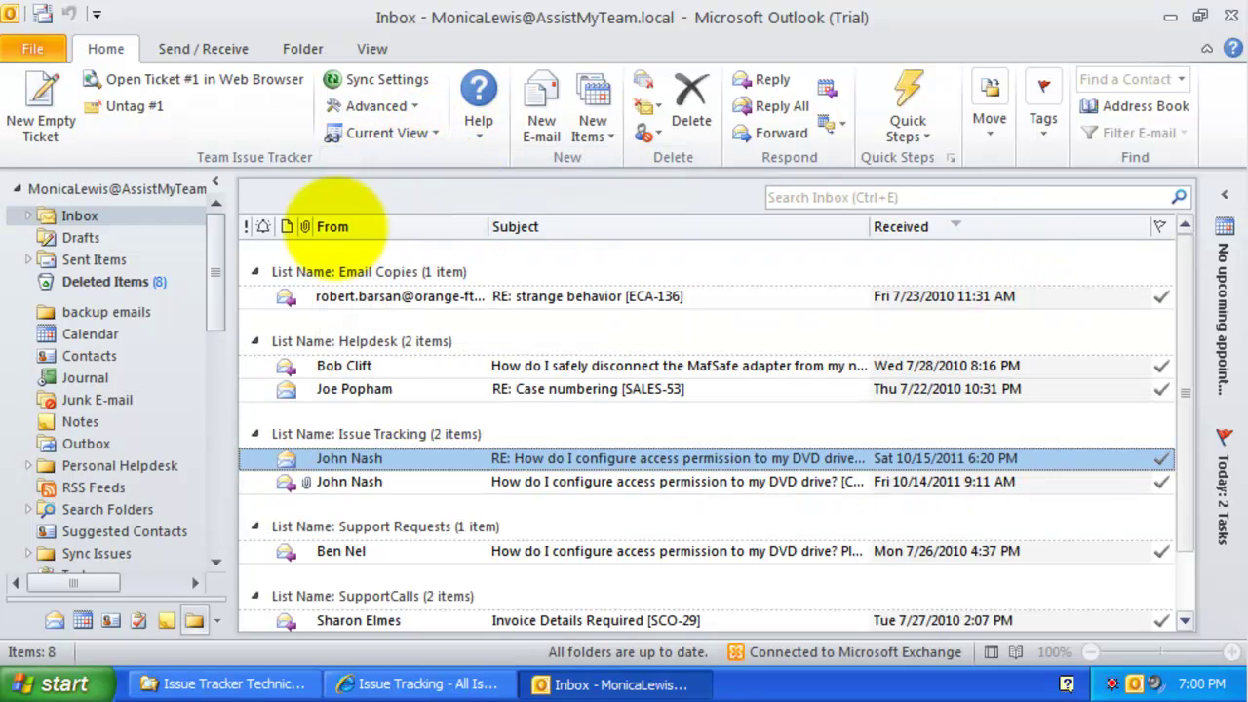
click(216, 181)
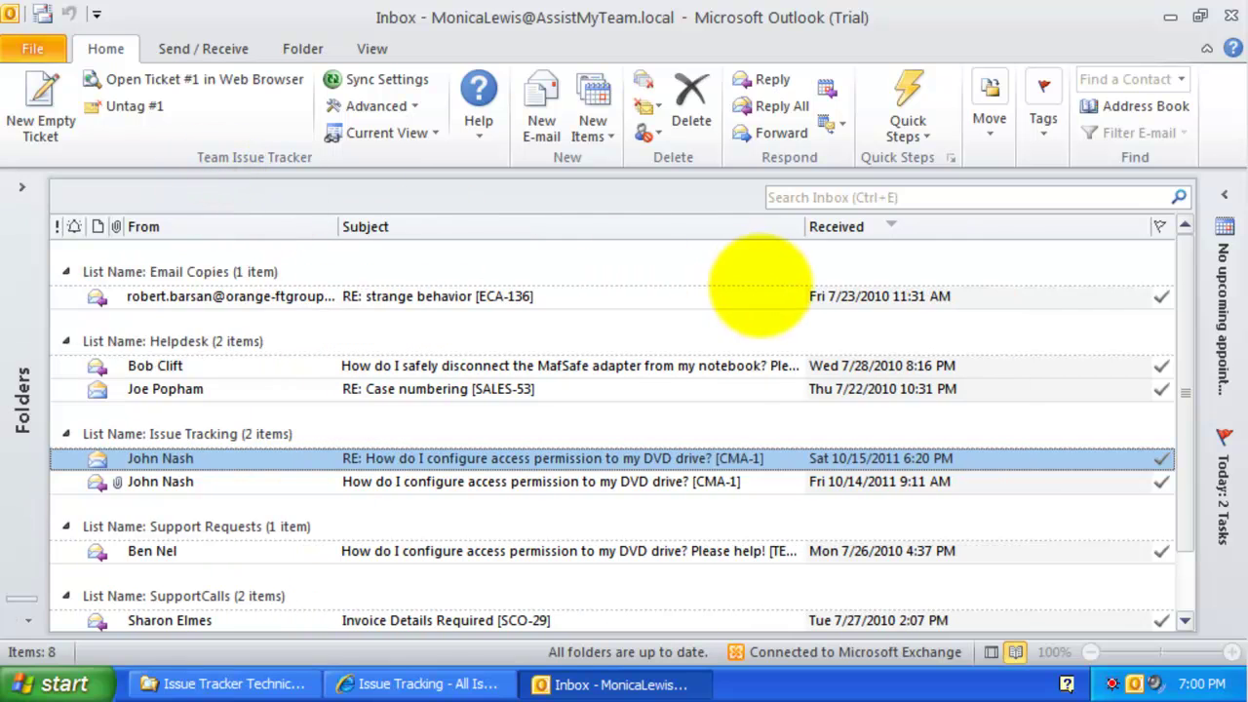
click(65, 271)
click(64, 271)
click(65, 271)
Step: Toggle the Helpdesk group and inspect the Support Requests and Issue Tracking mails
click(65, 341)
click(66, 342)
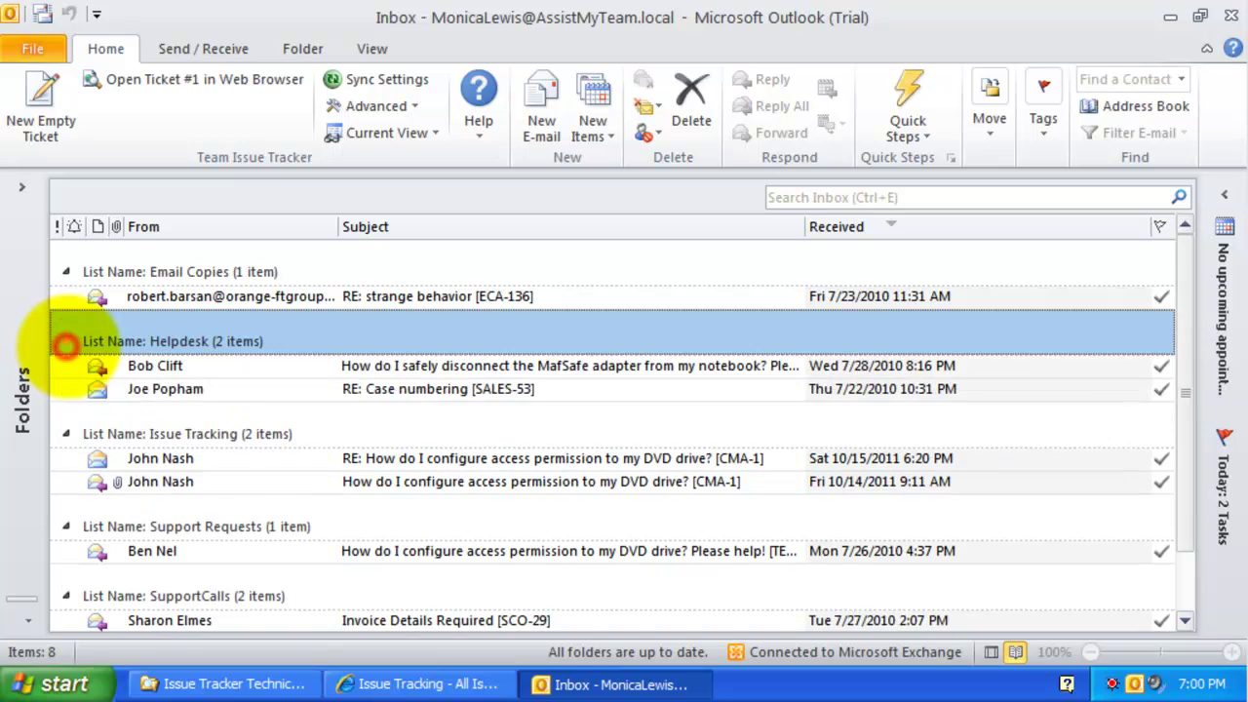
click(227, 549)
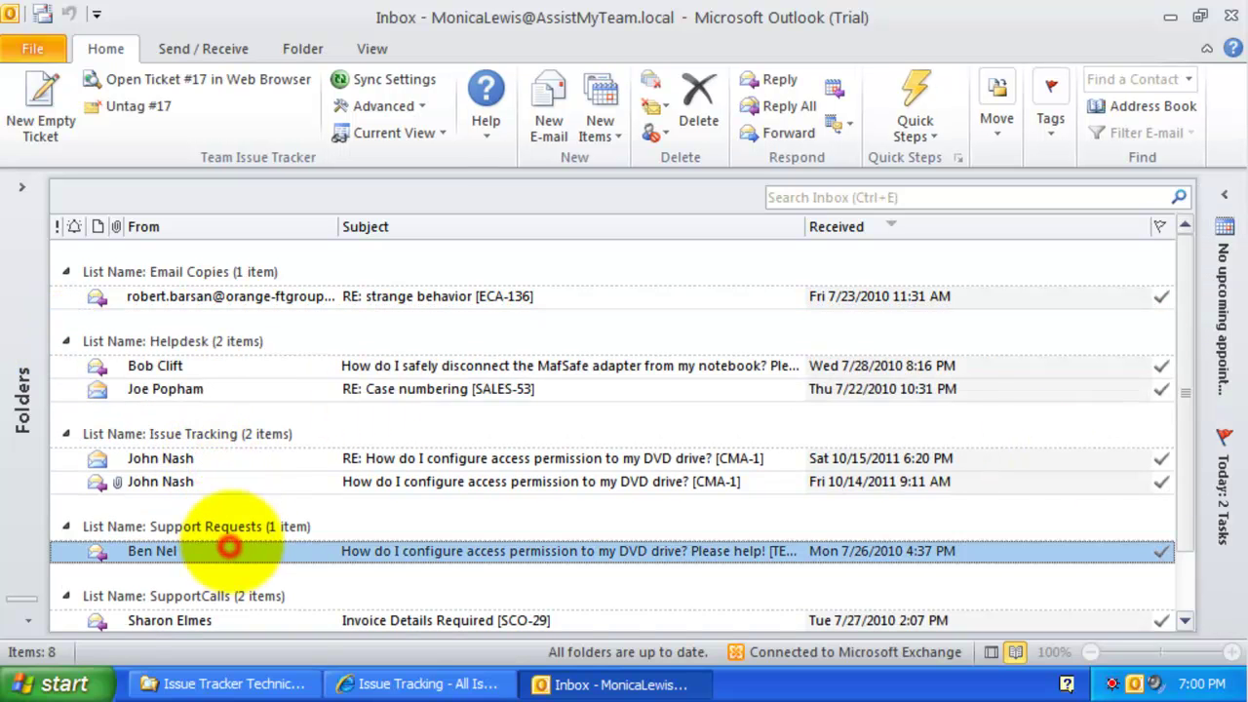
click(234, 462)
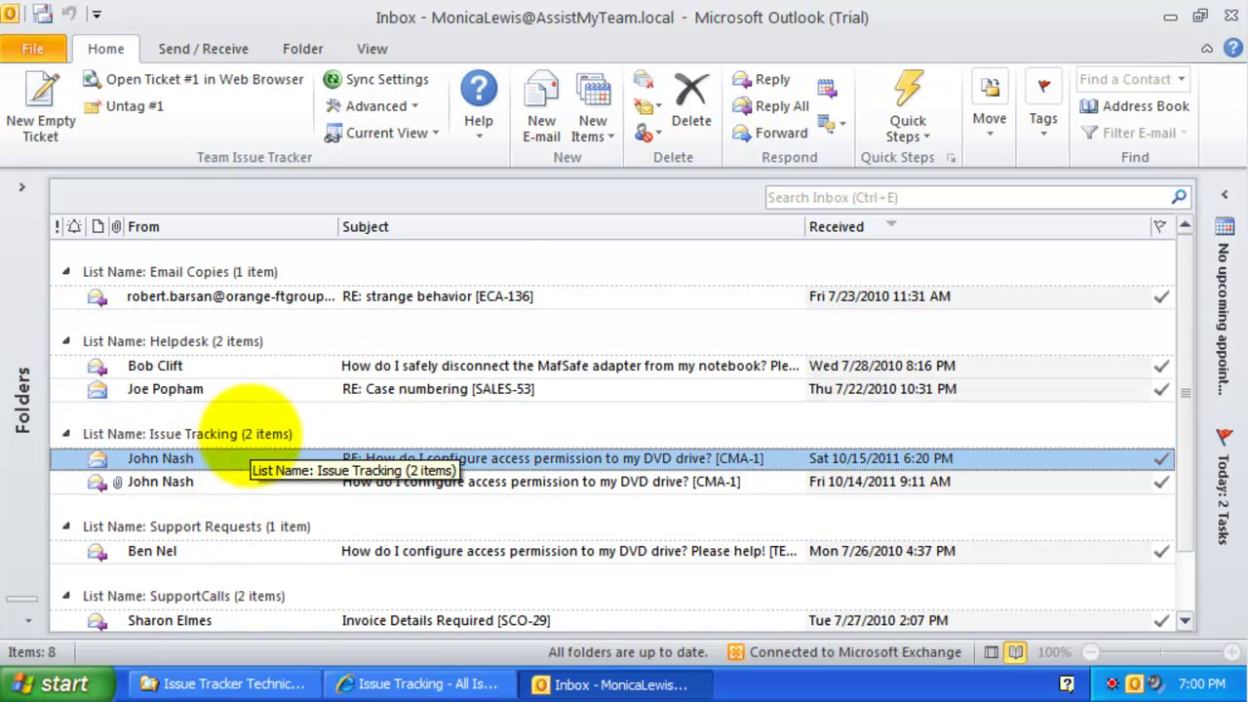
scroll(248, 434, down, 1)
scroll(251, 436, up, 1)
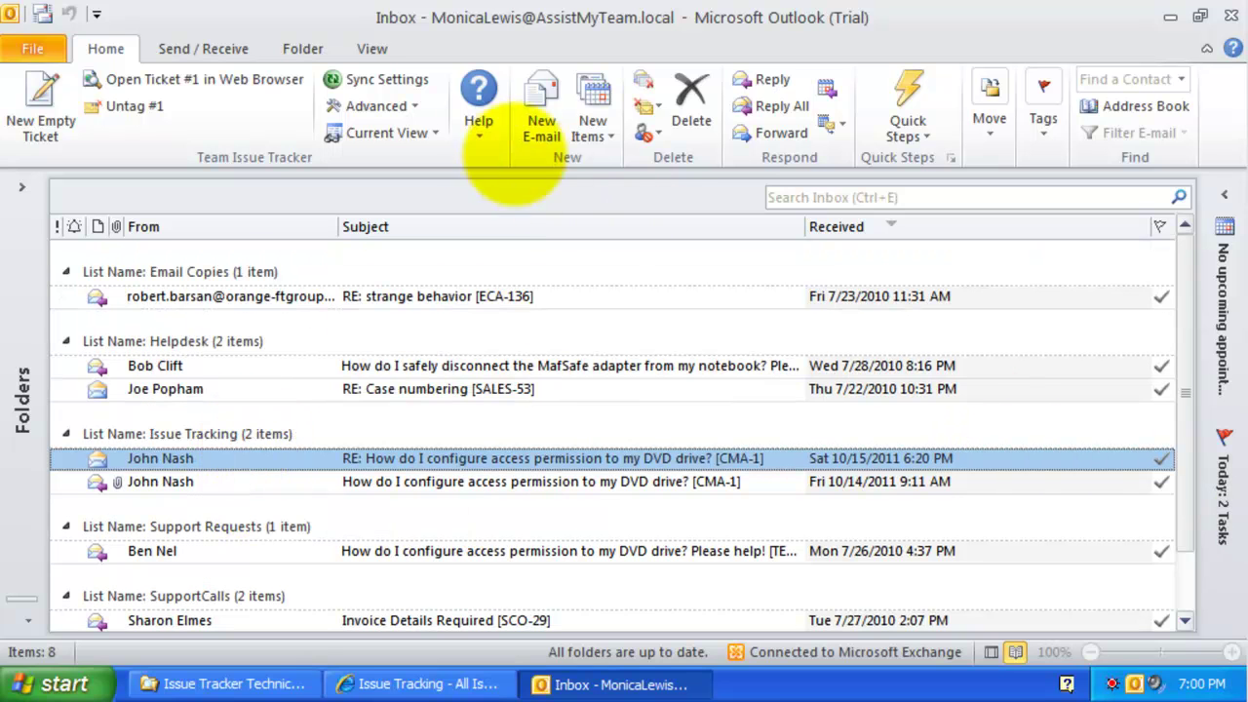
click(429, 133)
Step: Group inbox mails by SharePoint ticket site and select the Invoice Details Required mail
click(467, 217)
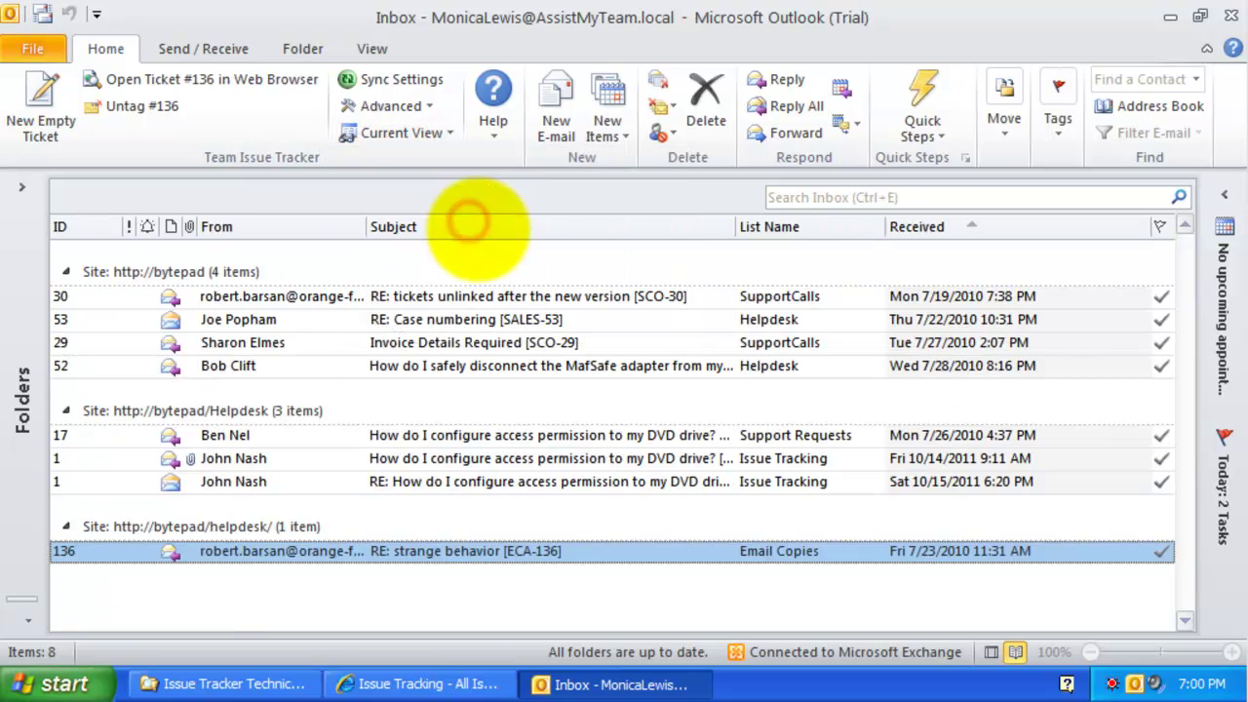
click(403, 342)
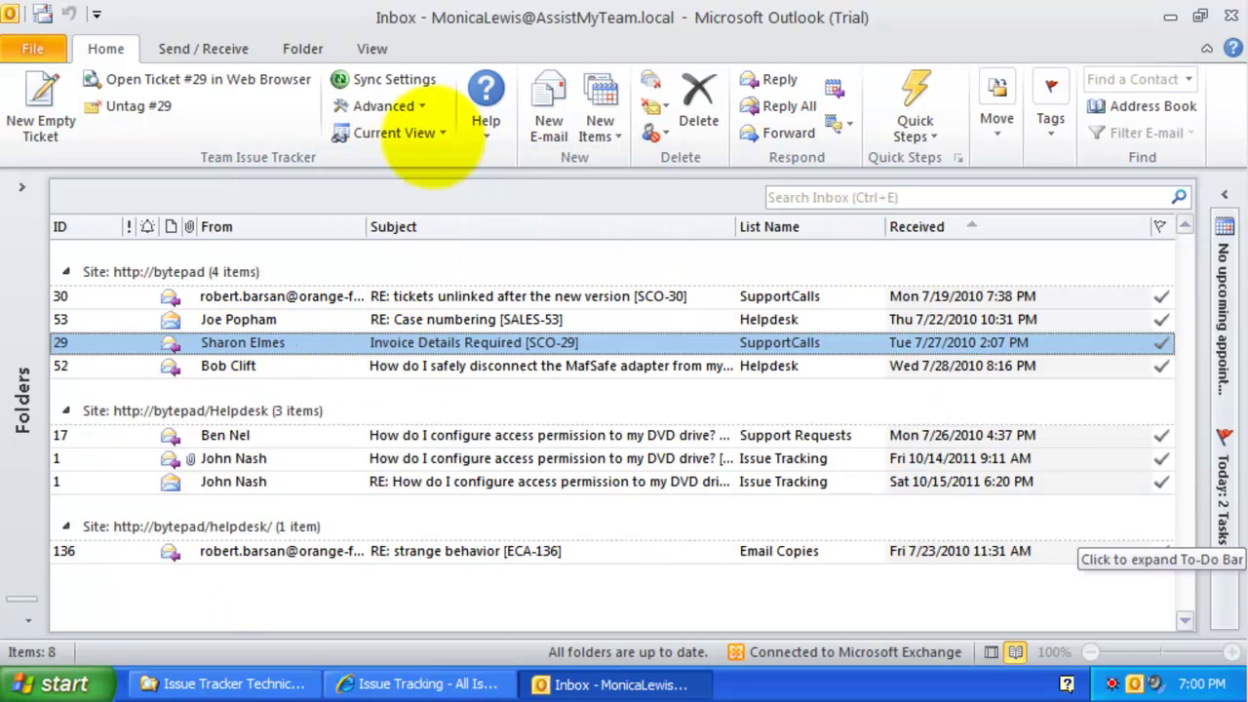
click(429, 132)
click(429, 133)
click(429, 133)
Step: Switch to grouping by site and list, leaving Issue Tracking and Support Requests collapsed
click(454, 242)
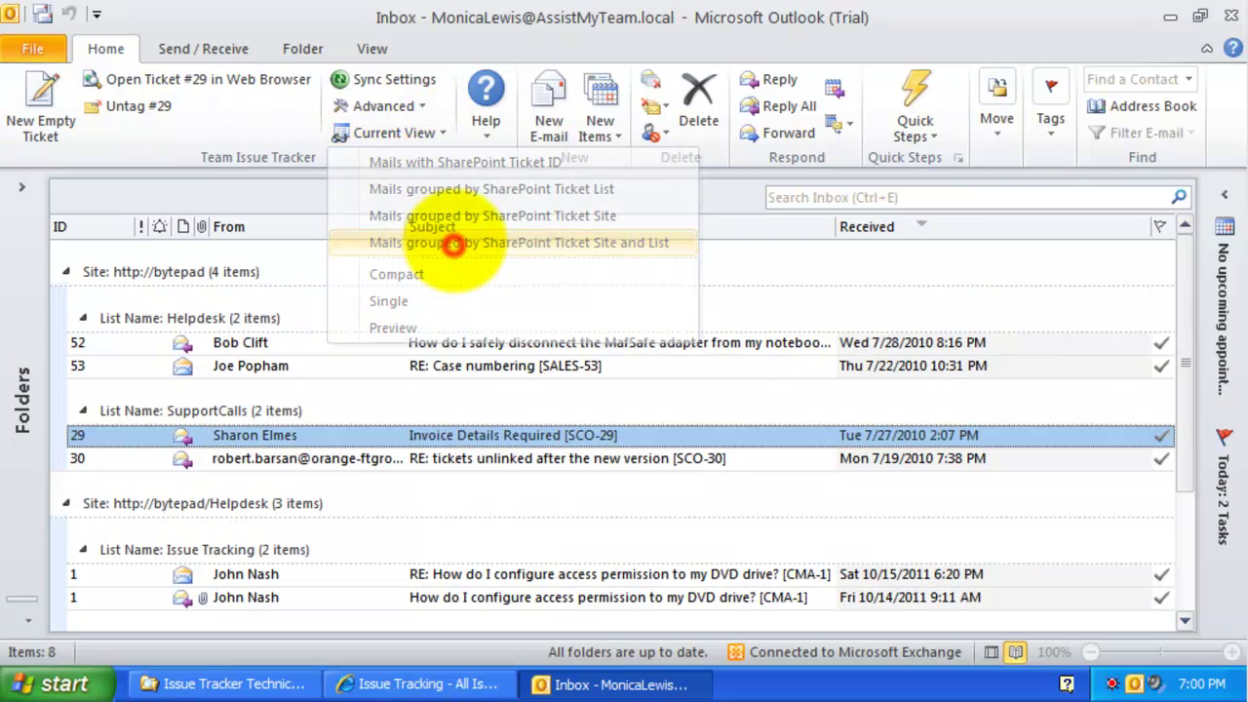
click(278, 343)
scroll(263, 327, down, 3)
scroll(278, 346, up, 3)
click(80, 318)
click(82, 364)
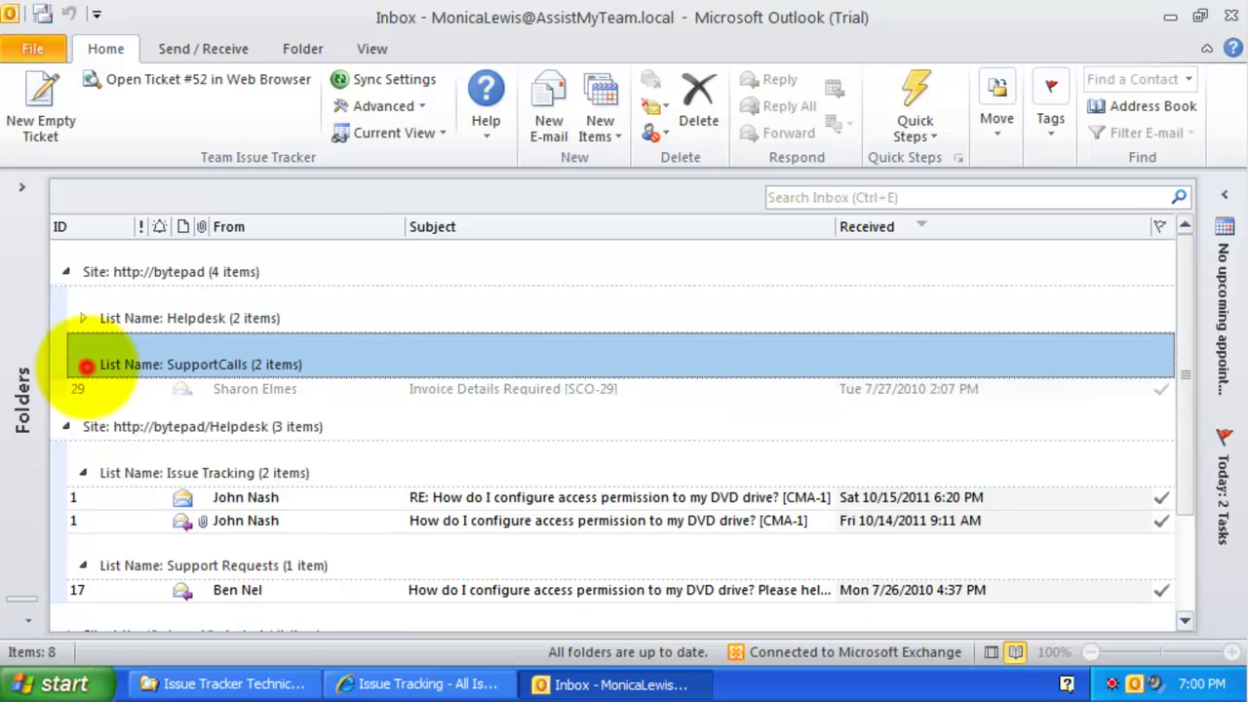
click(82, 456)
click(82, 503)
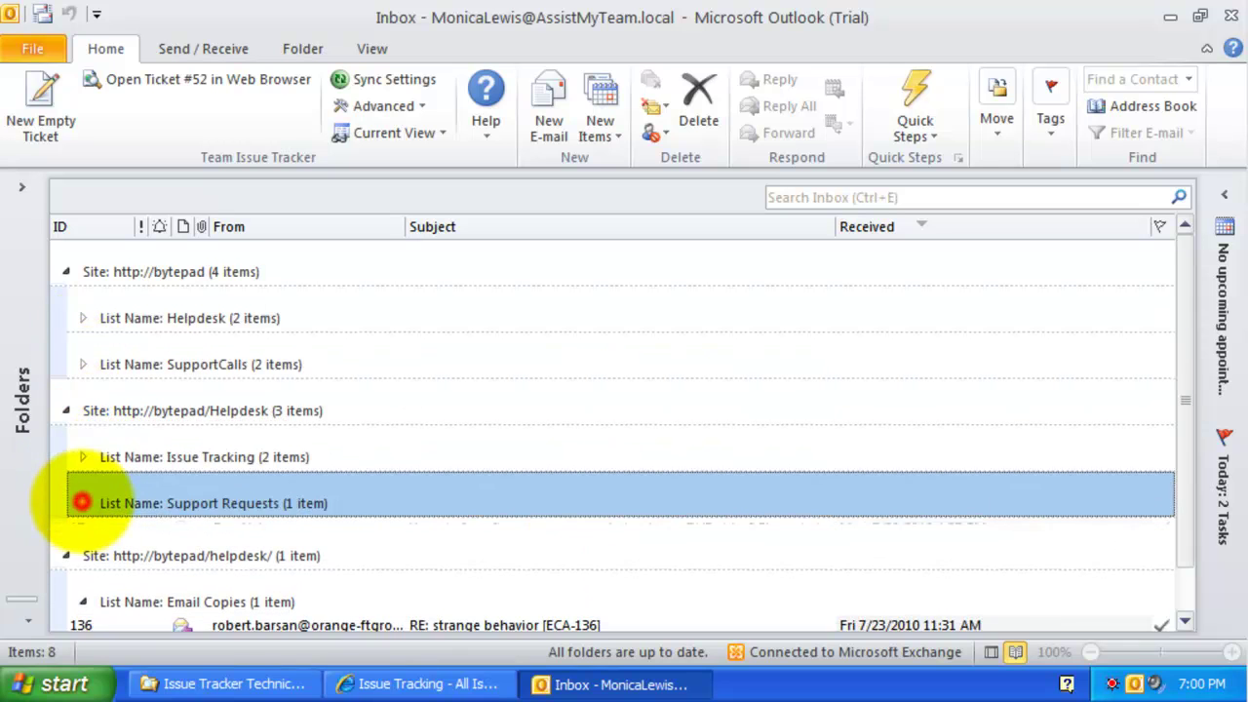
click(82, 318)
click(82, 411)
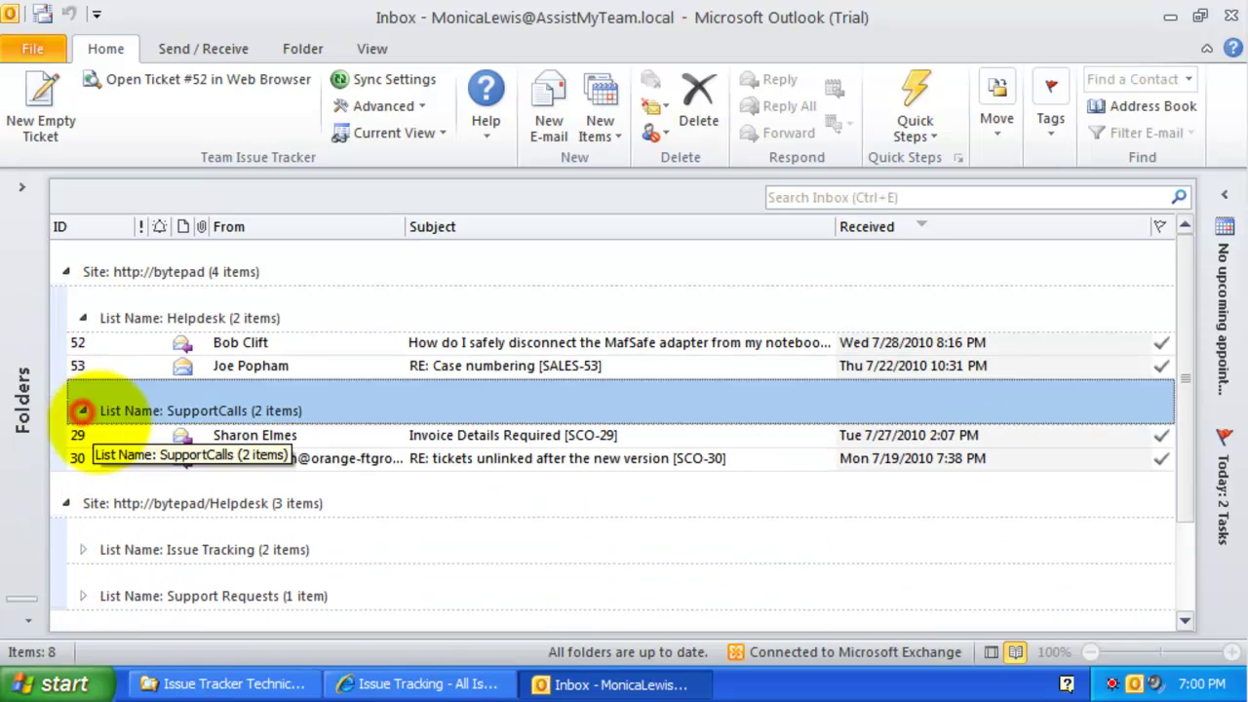
click(324, 445)
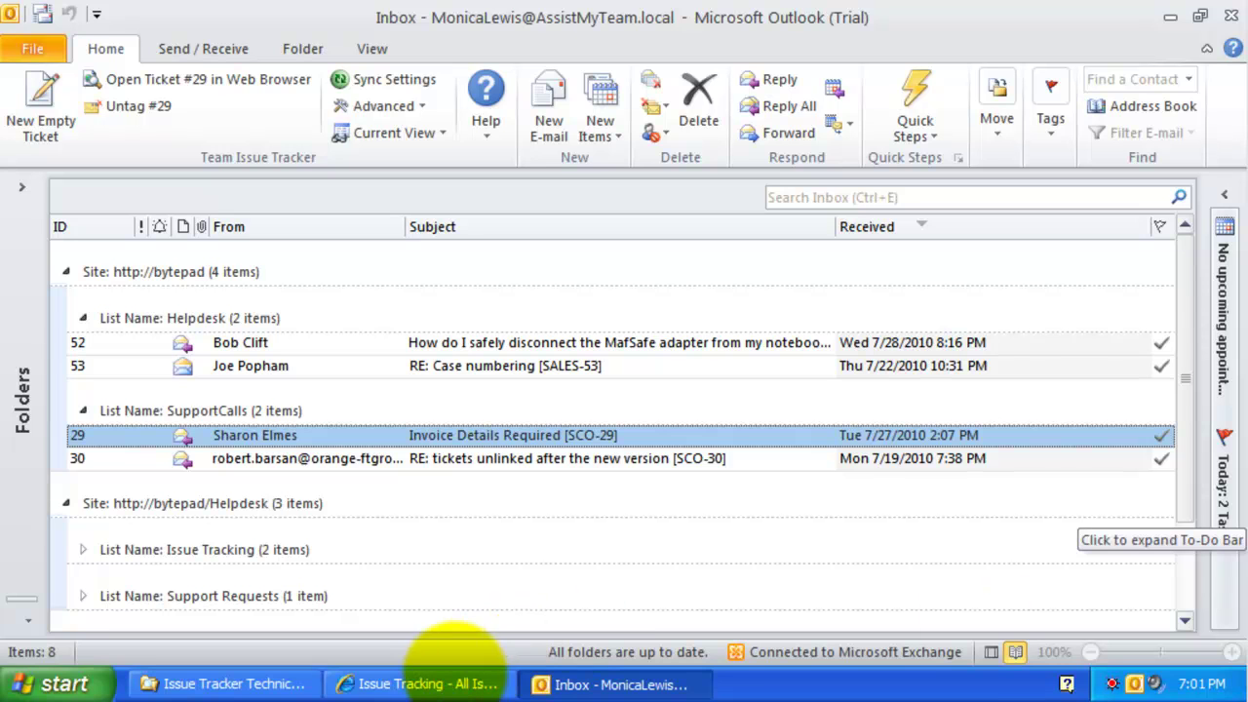
click(453, 683)
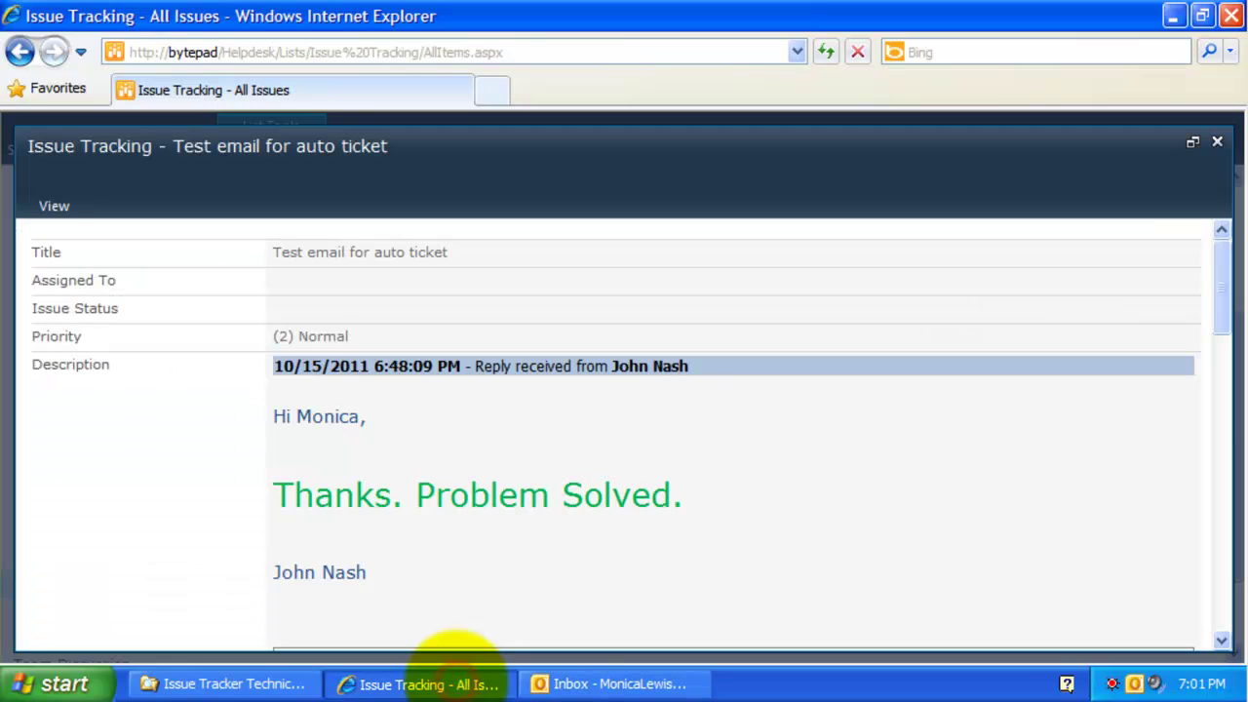
scroll(520, 499, down, 4)
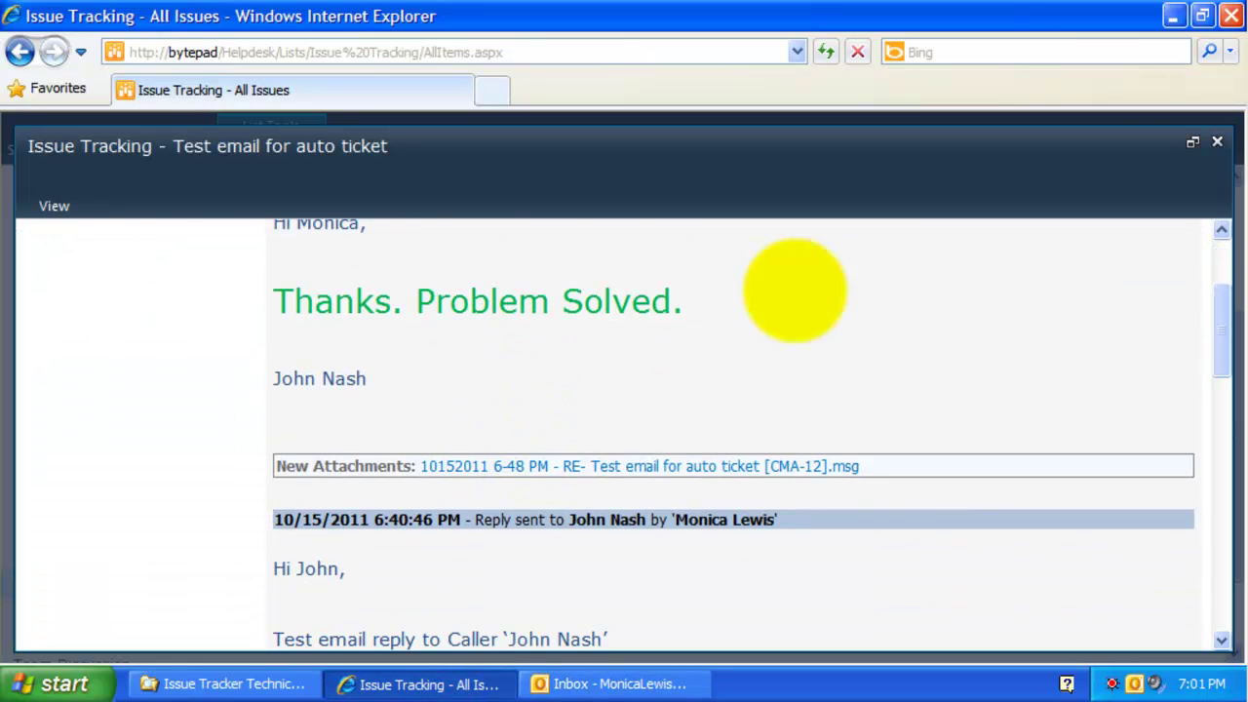
click(1217, 141)
scroll(785, 290, up, 3)
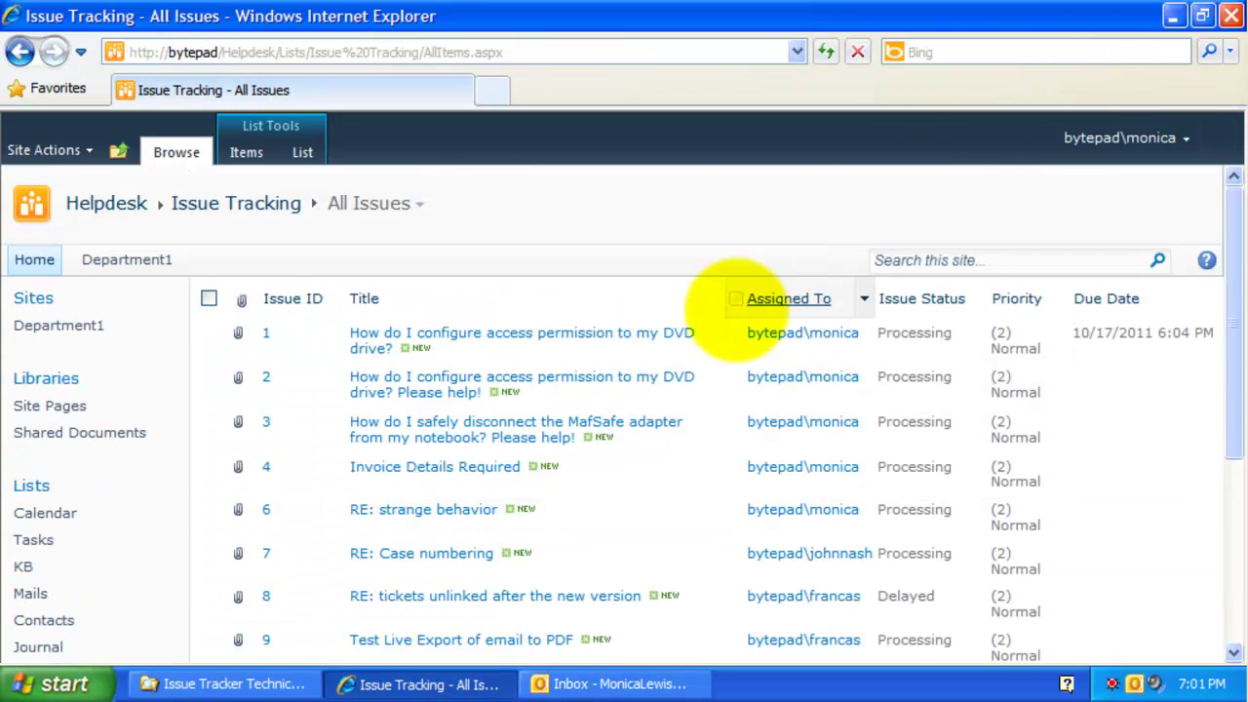
click(602, 332)
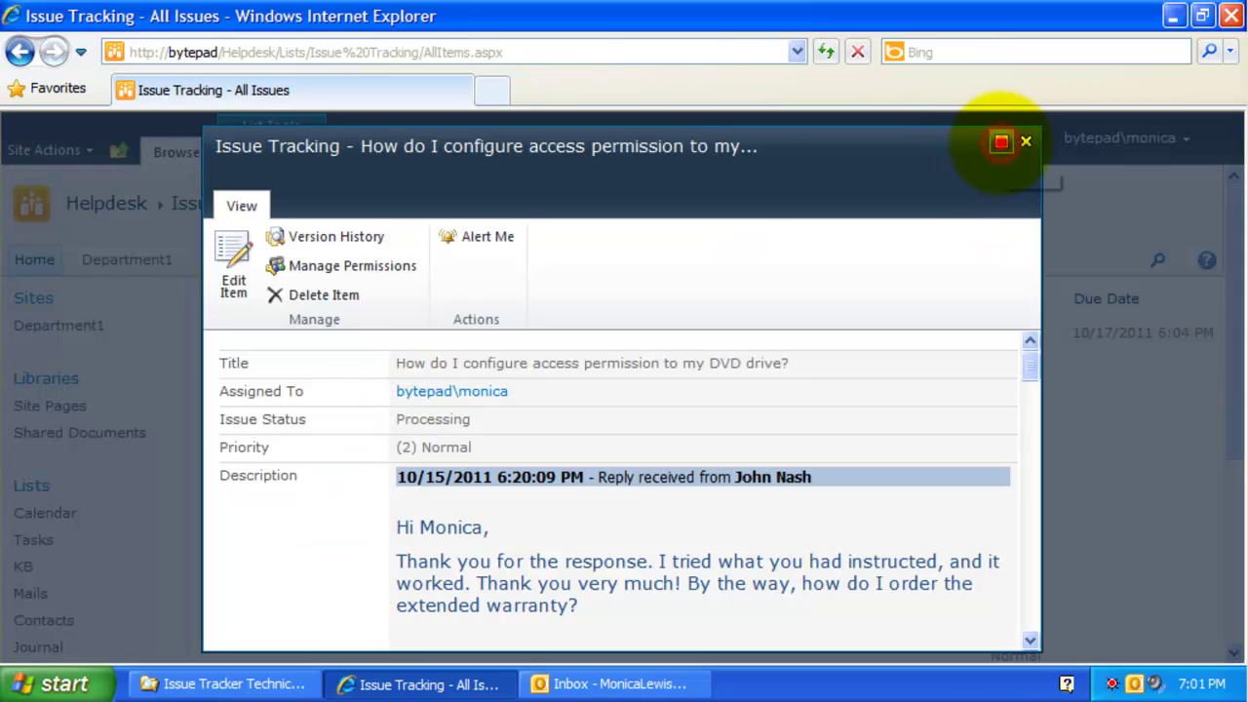
click(1001, 142)
scroll(839, 571, down, 3)
scroll(839, 571, down, 10)
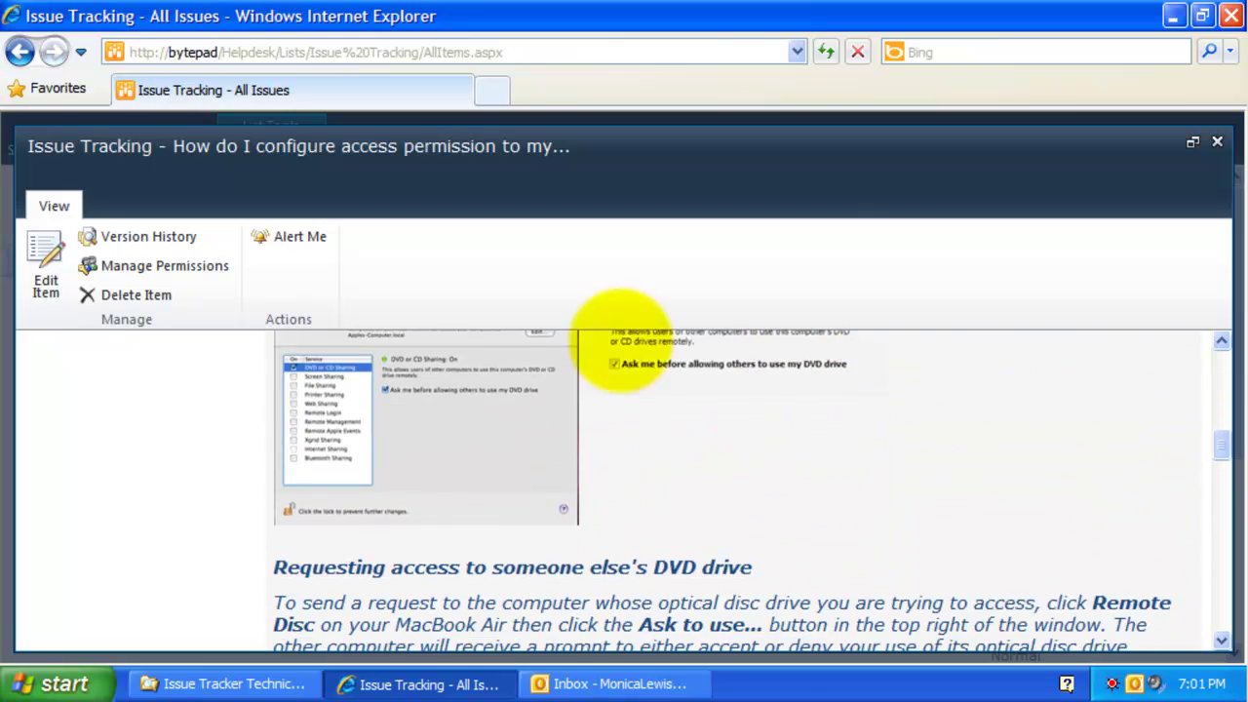
click(54, 203)
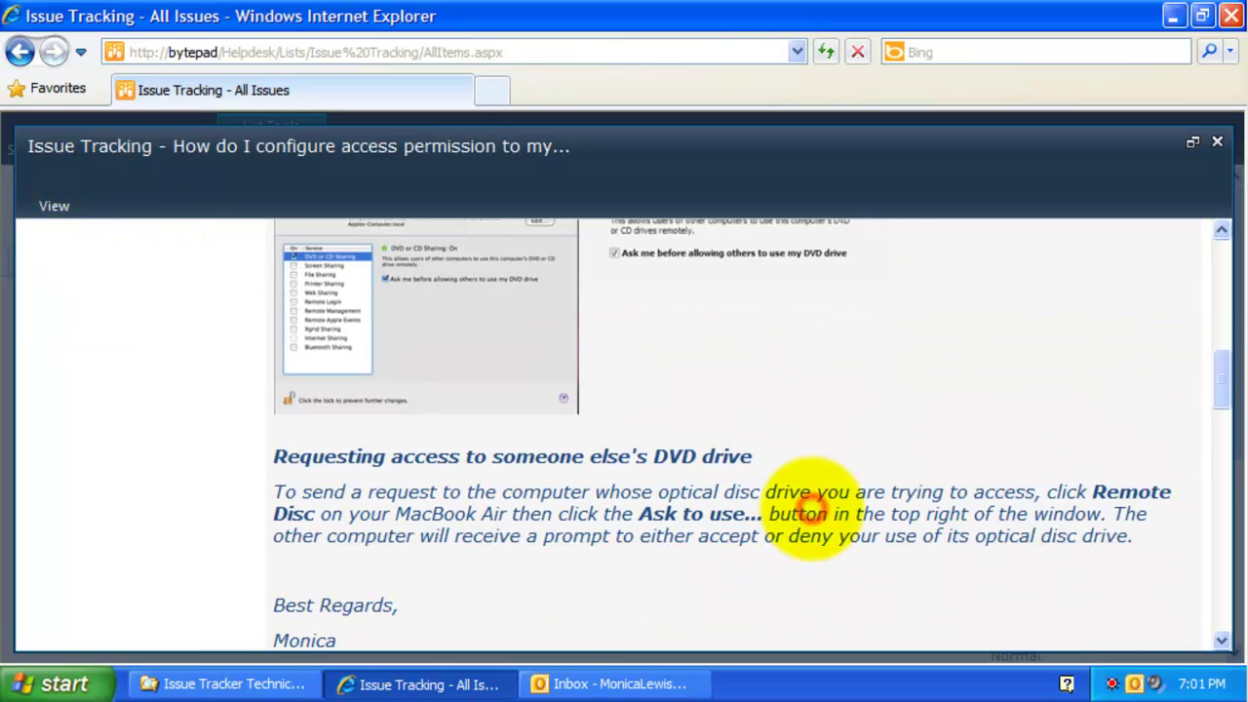
scroll(812, 507, down, 1)
click(586, 684)
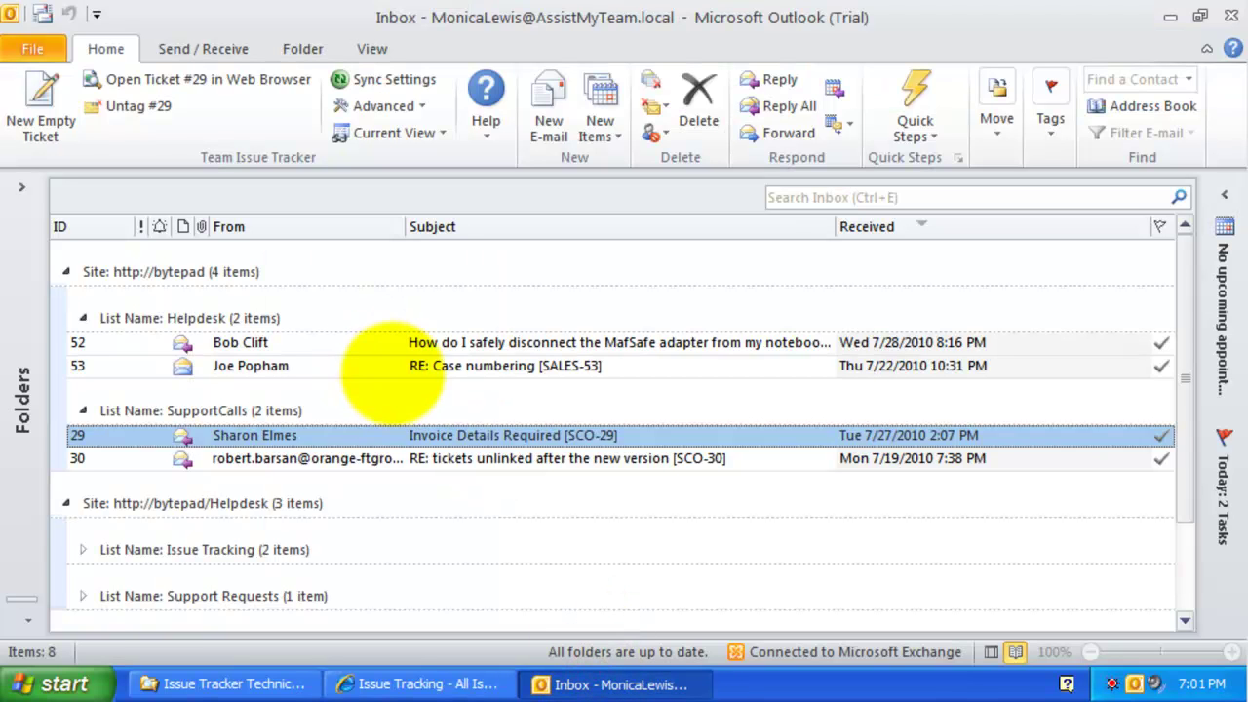
click(393, 350)
click(399, 363)
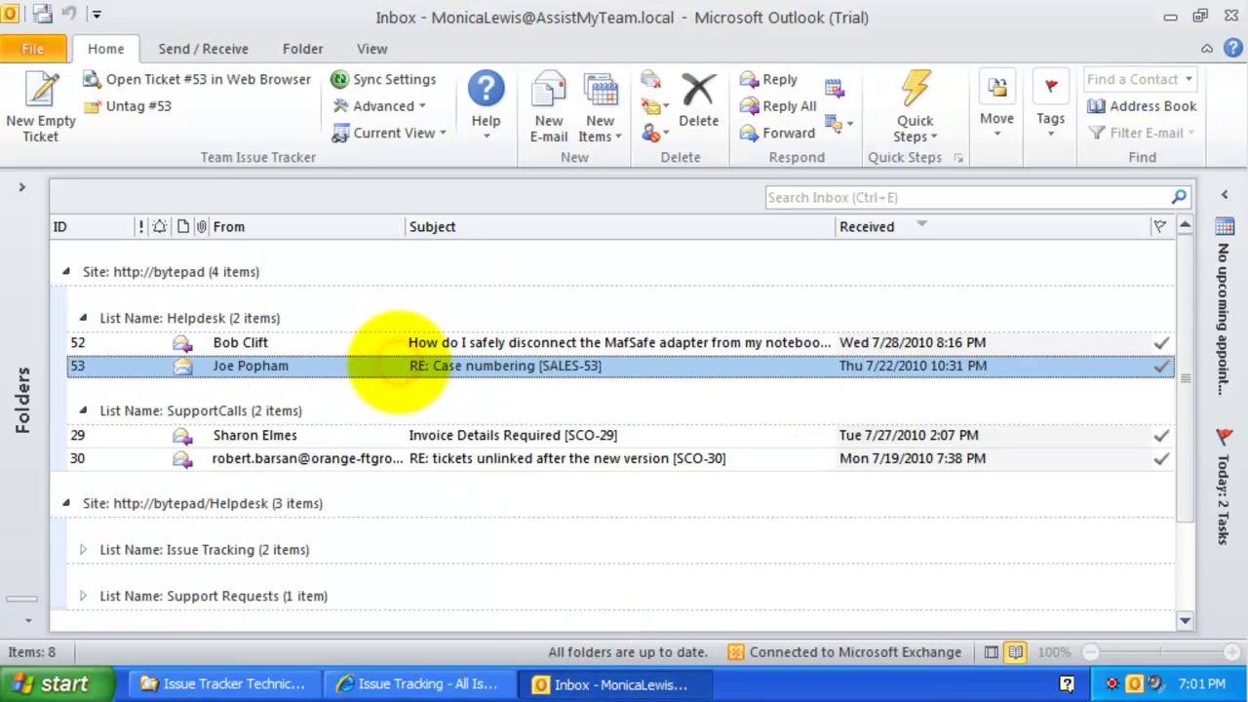
click(434, 683)
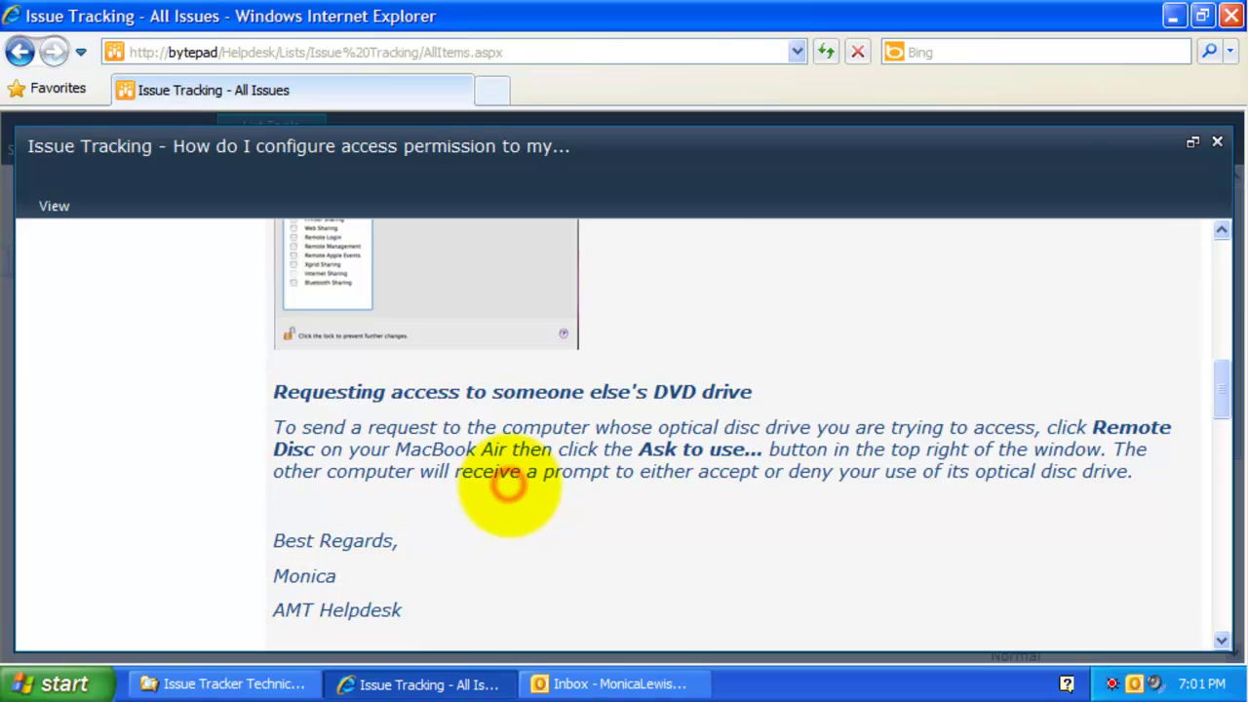
scroll(507, 484, down, 15)
scroll(507, 484, down, 3)
click(648, 349)
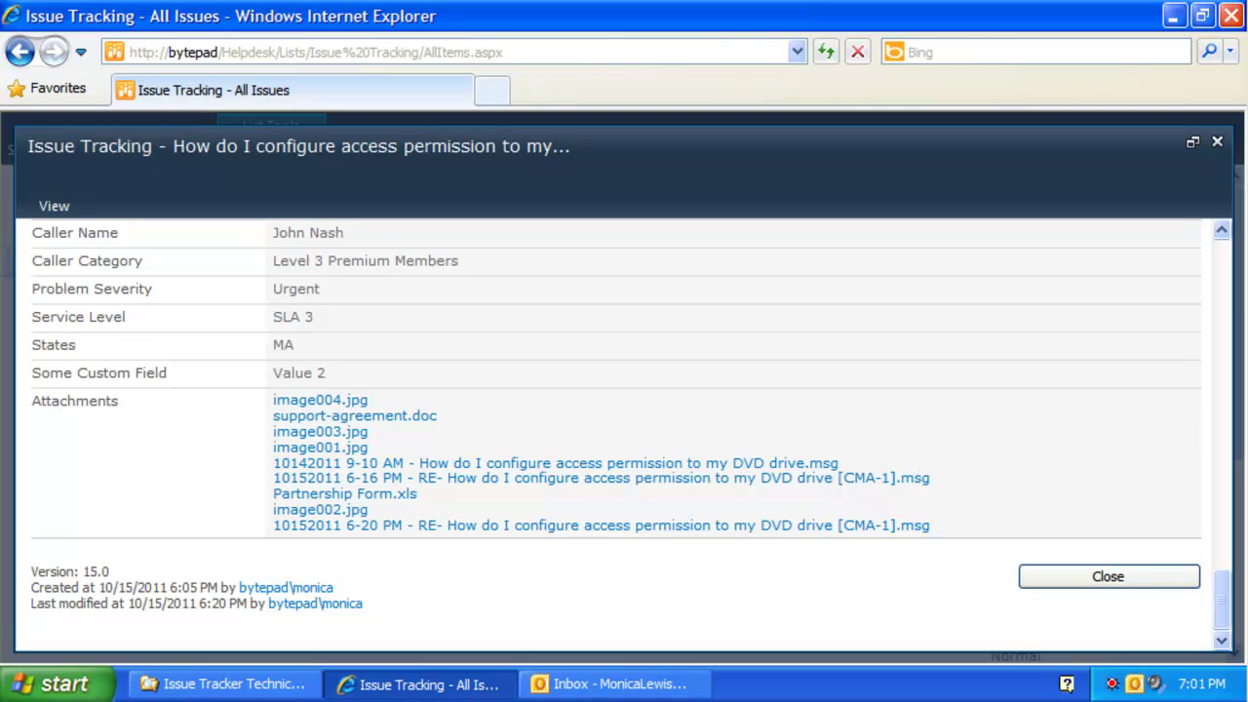
click(612, 684)
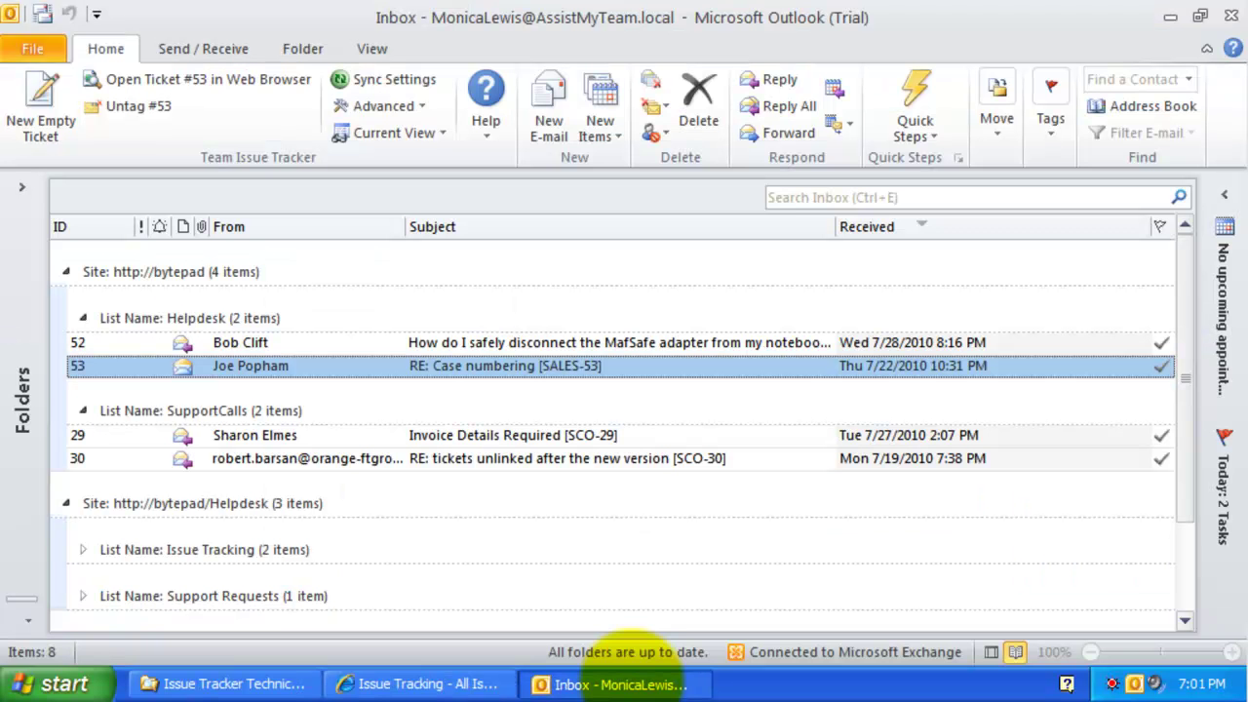